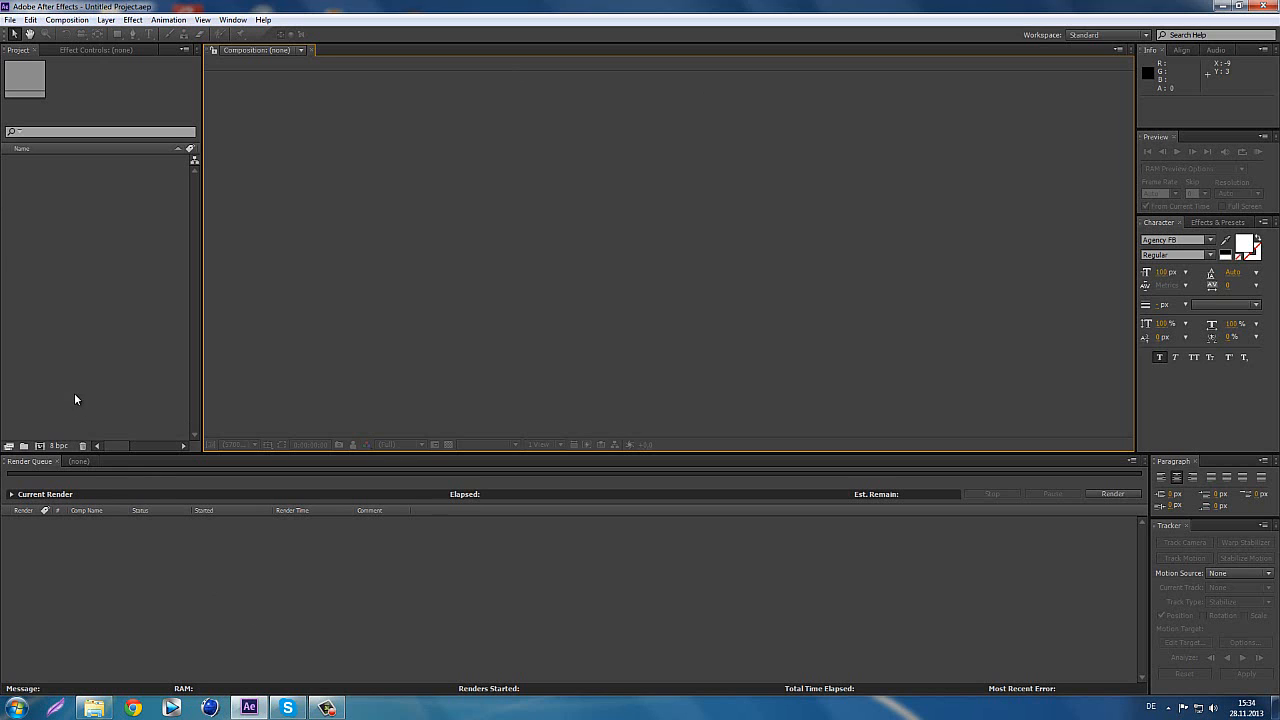
- Import the song 02 Hop is Back from the Knock Madness music folder and create a composition from it
click(93, 708)
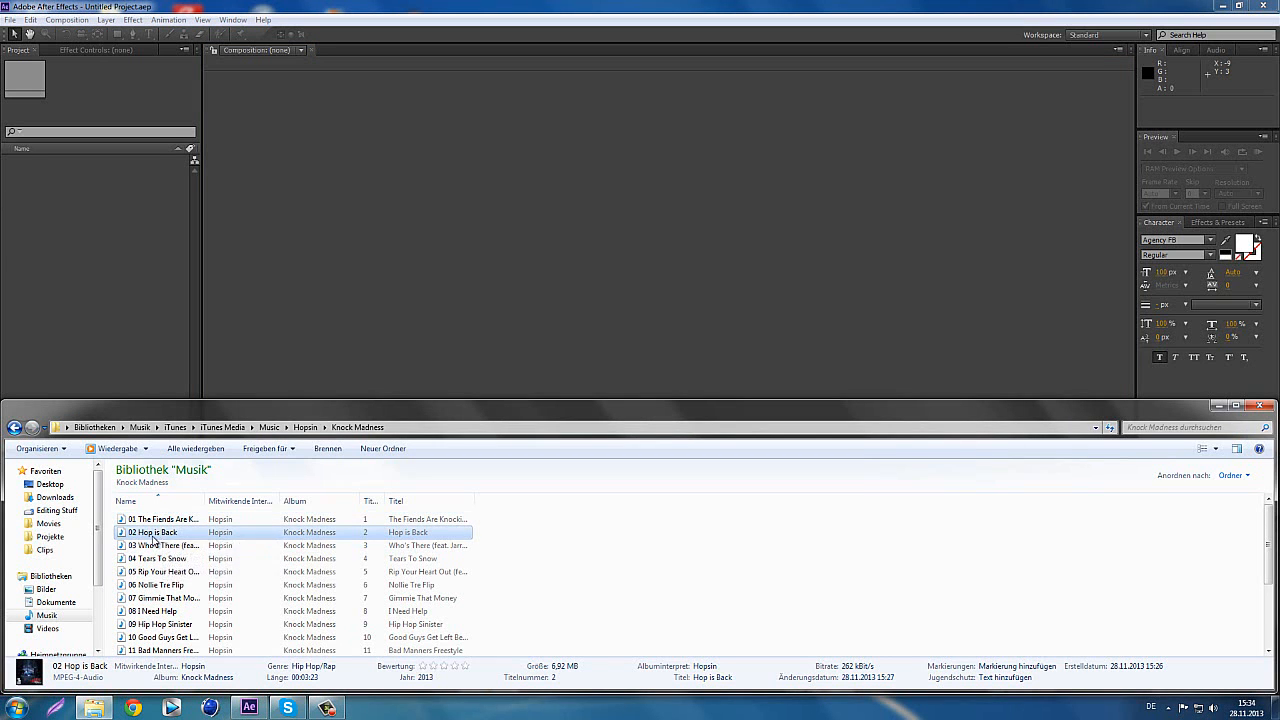
drag(147, 533, 112, 314)
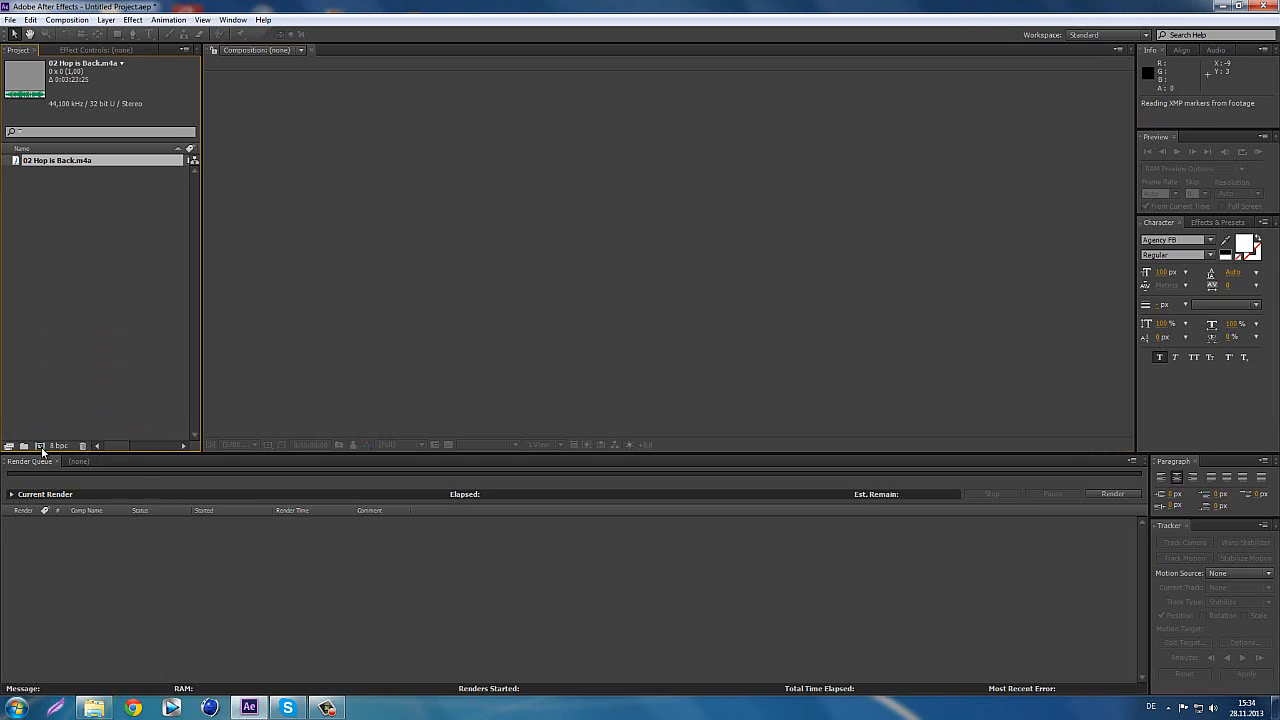
drag(42, 451, 42, 451)
- Reveal the audio layer's waveform and move the current time to 0:01:38:17
key(l)
key(l)
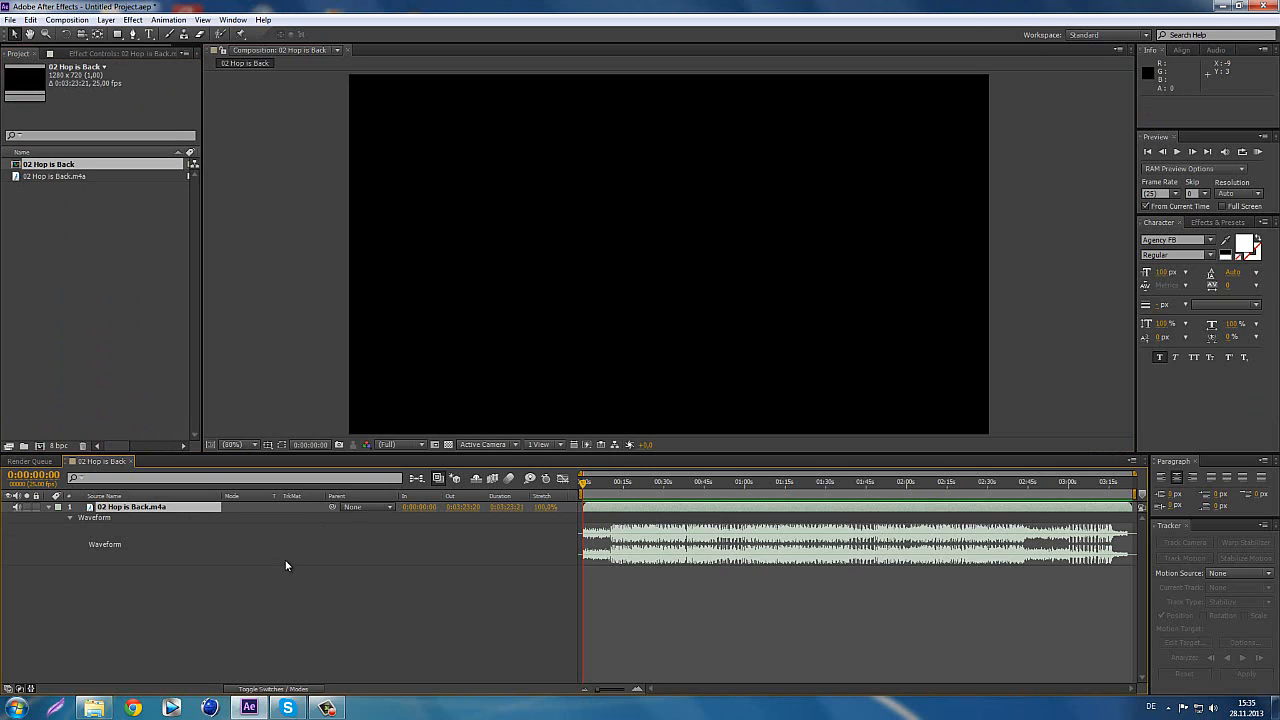
click(609, 494)
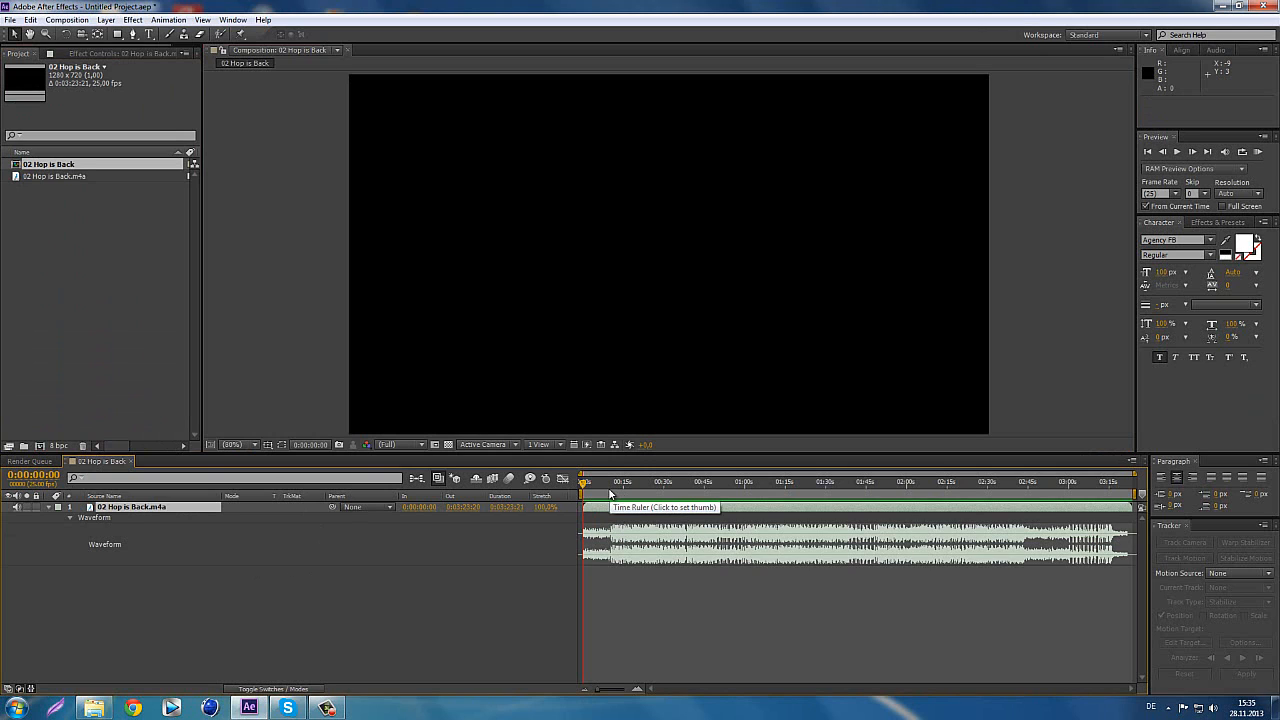
drag(609, 494, 849, 512)
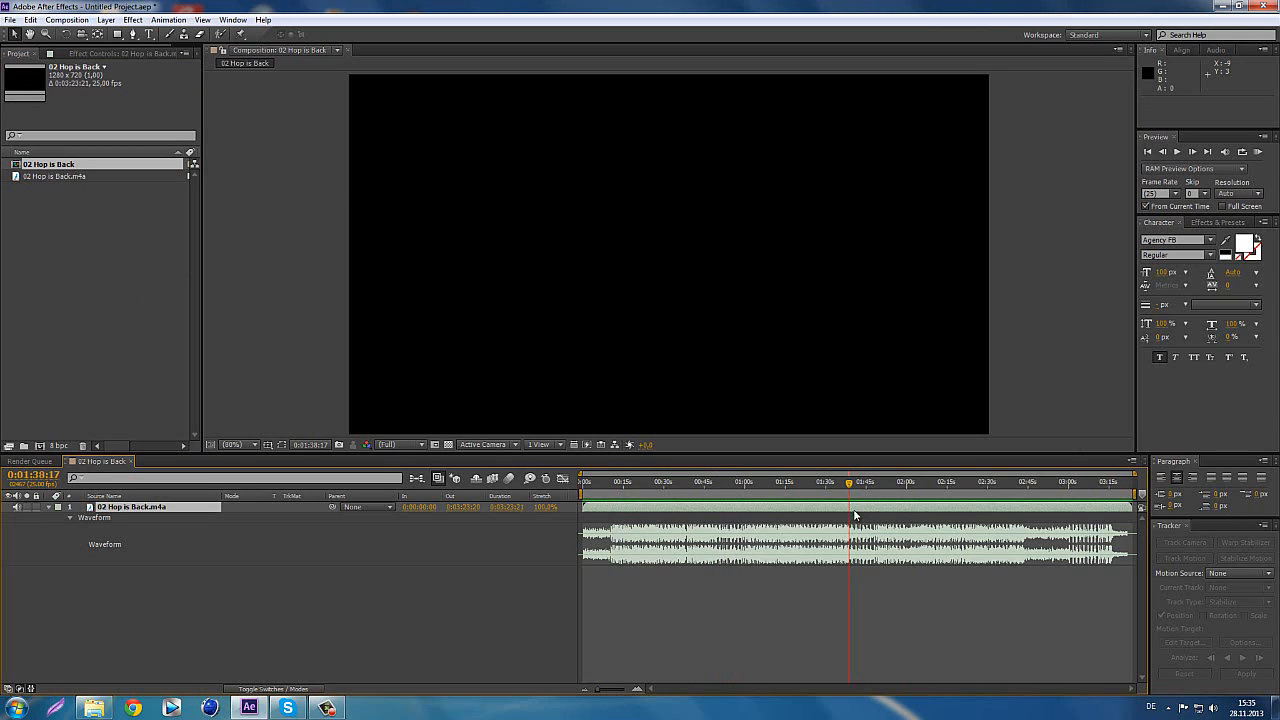
- Preview the song from the current time, stop playback and set the current time to 0:01:38:02
click(638, 690)
drag(887, 690, 926, 690)
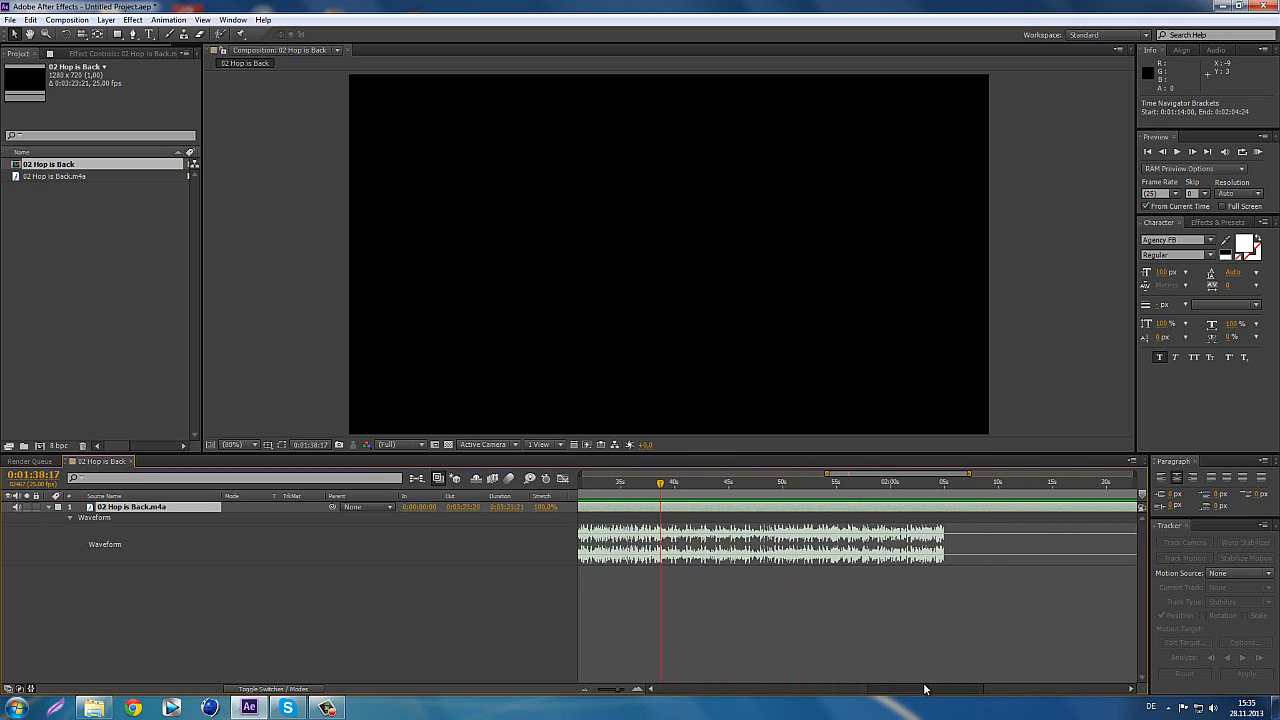
click(1258, 153)
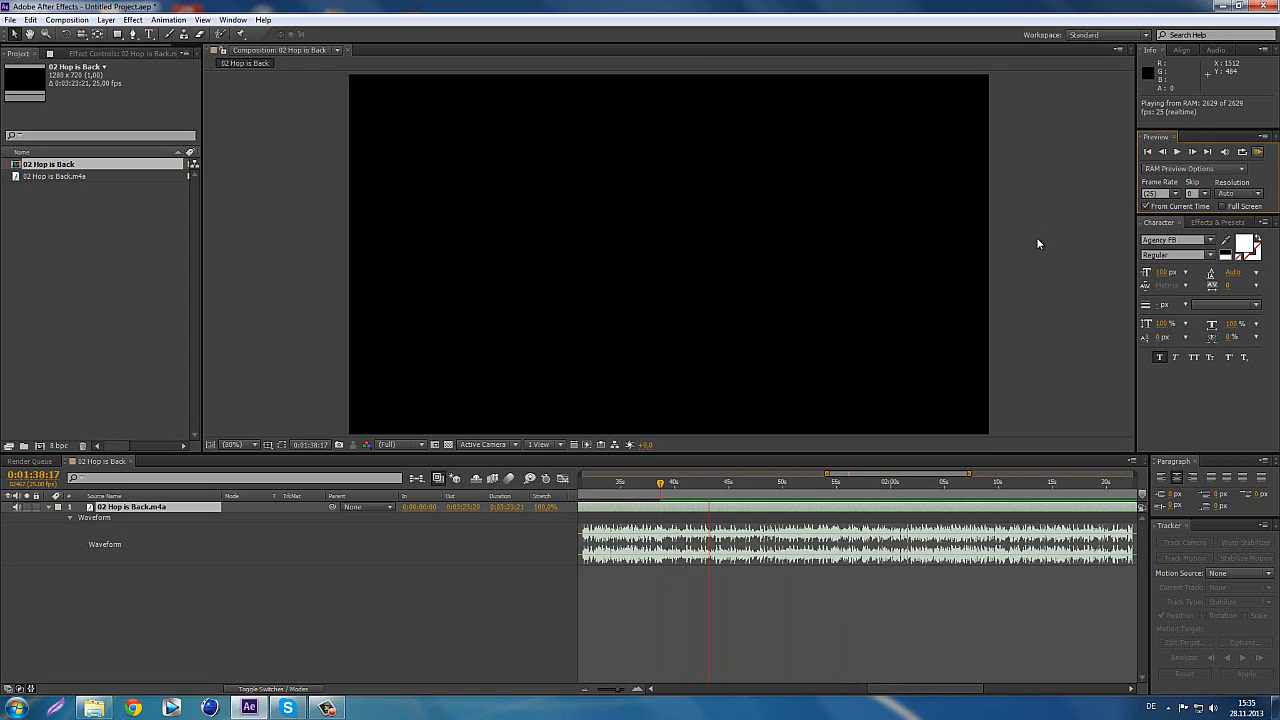
key(space)
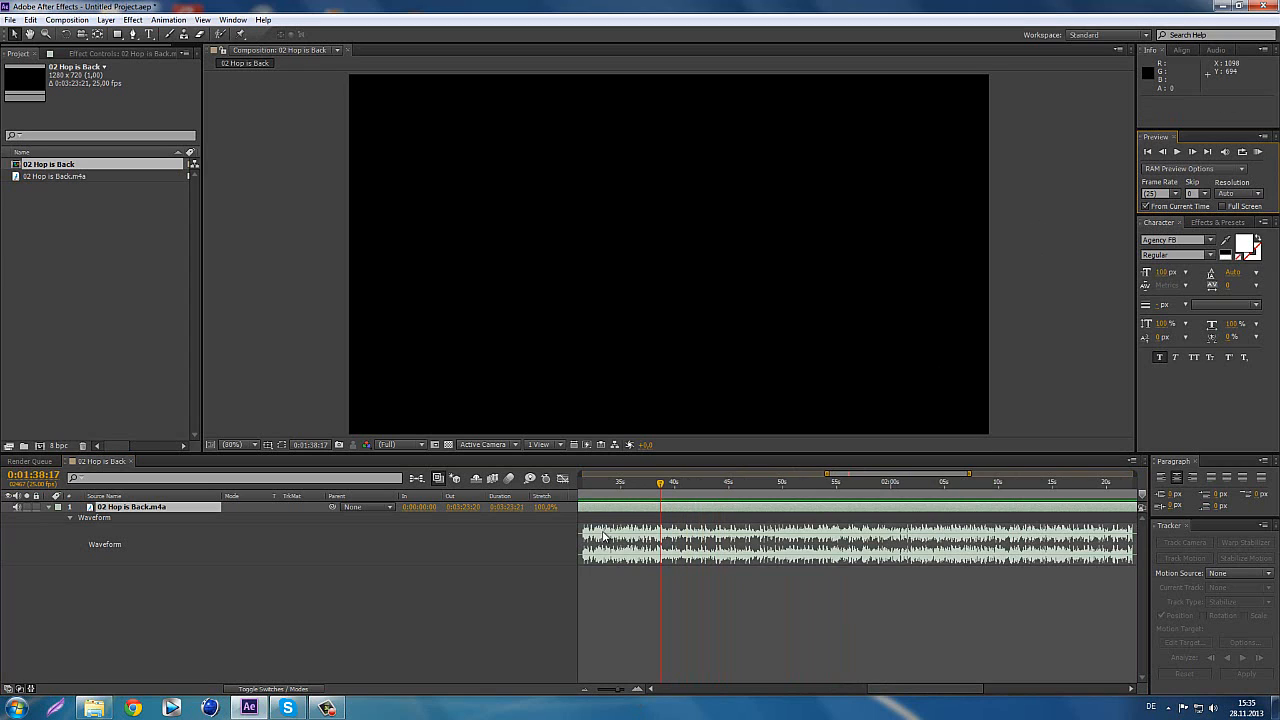
mouse_move(658, 482)
mouse_down()
mouse_move(675, 483)
mouse_move(653, 487)
mouse_move(658, 505)
mouse_up()
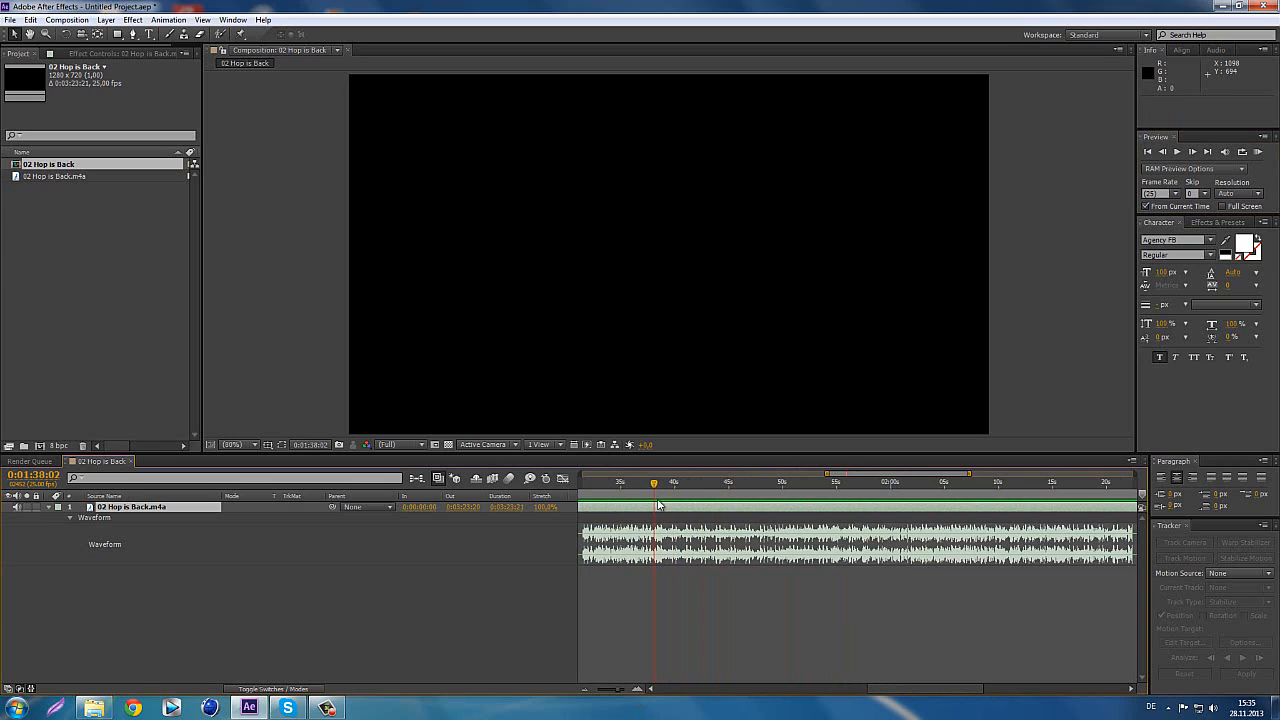
- Switch to Windows Explorer and look for the gameplay clip in the Videos library and the Clips favourite
right_click(192, 612)
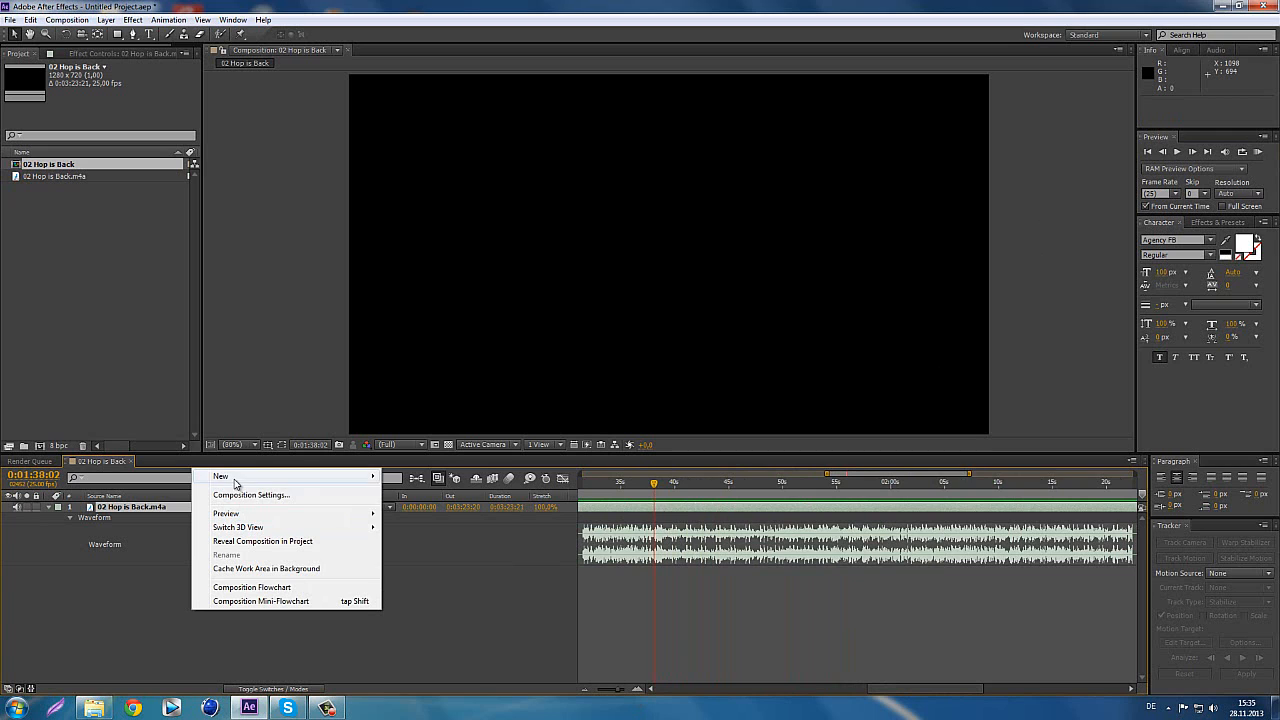
click(111, 583)
click(93, 707)
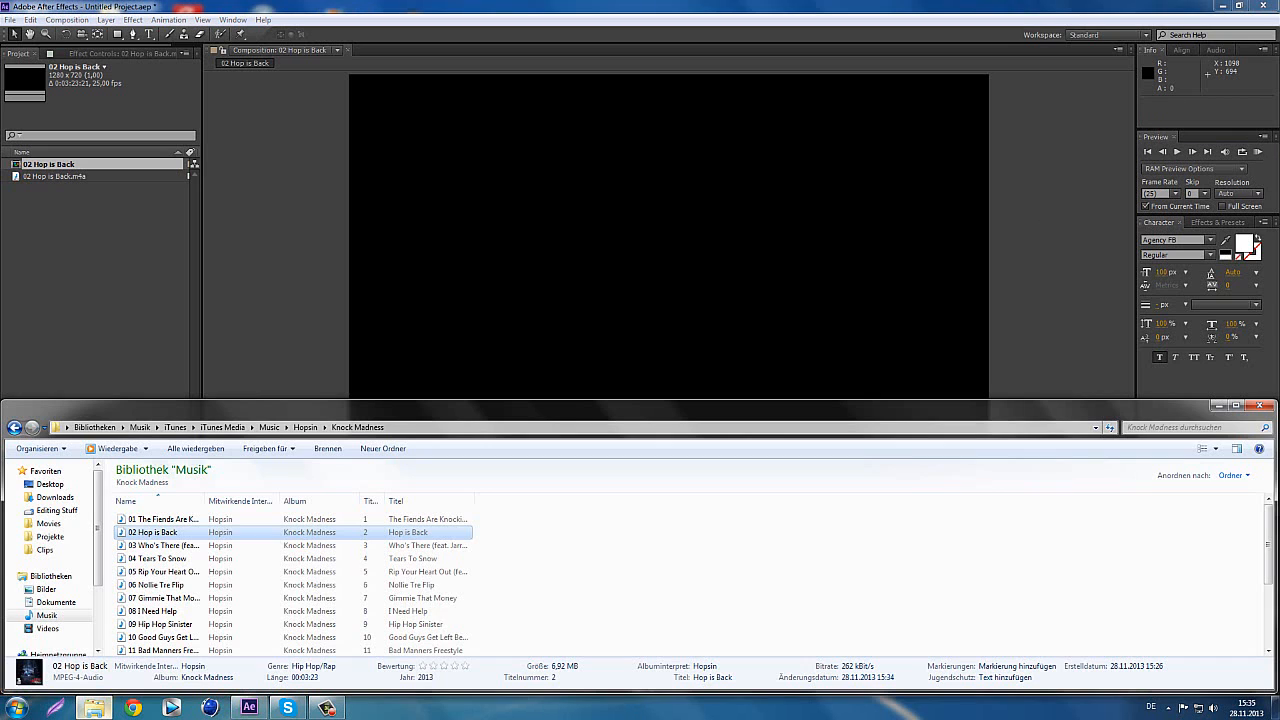
click(47, 628)
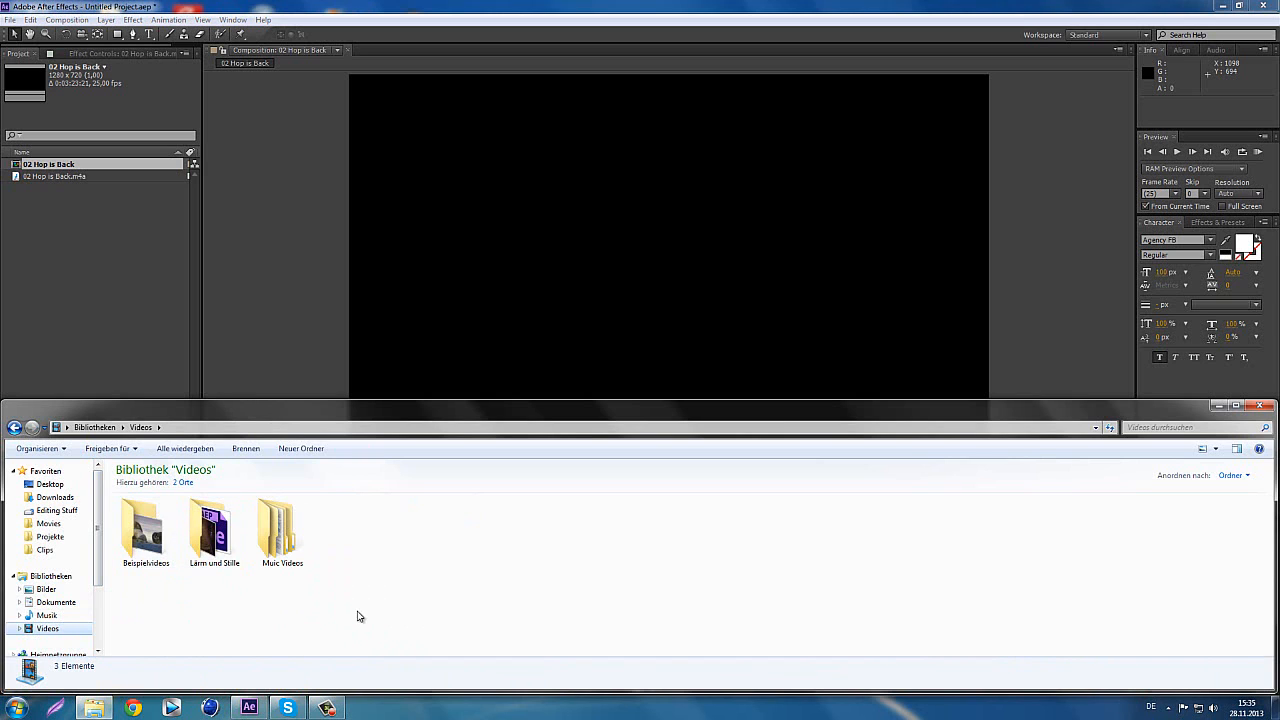
click(45, 550)
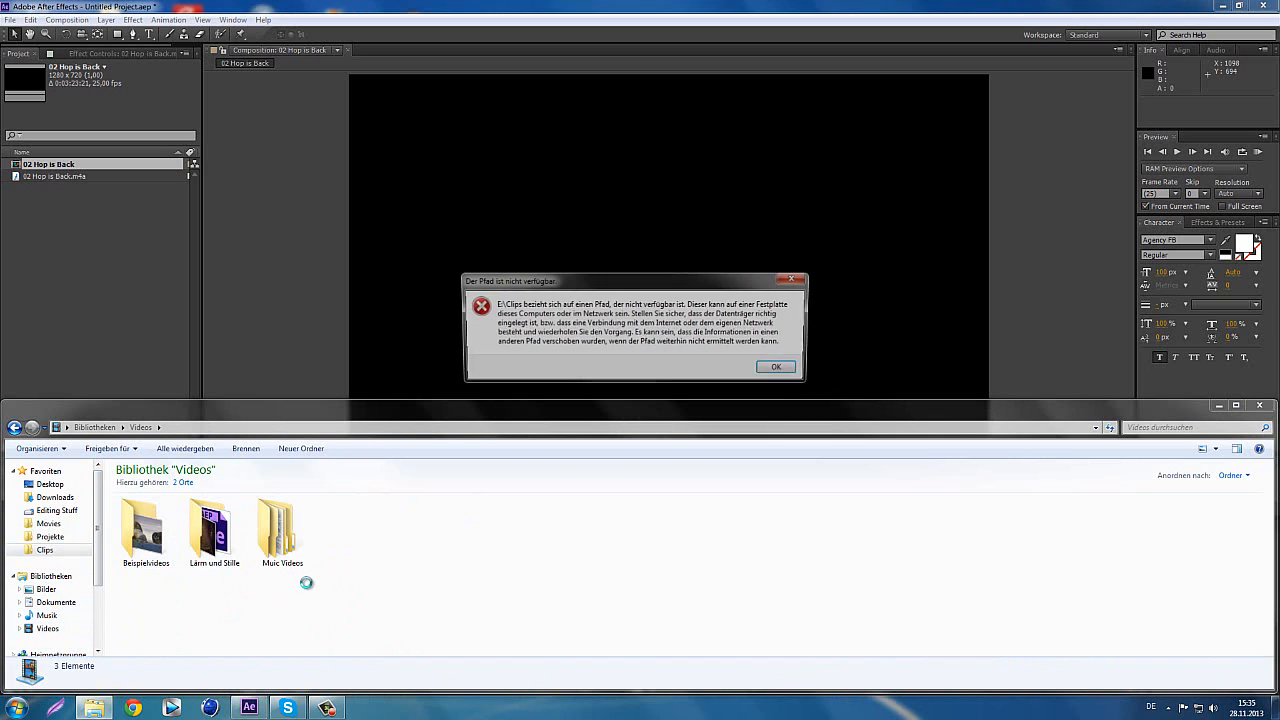
click(780, 369)
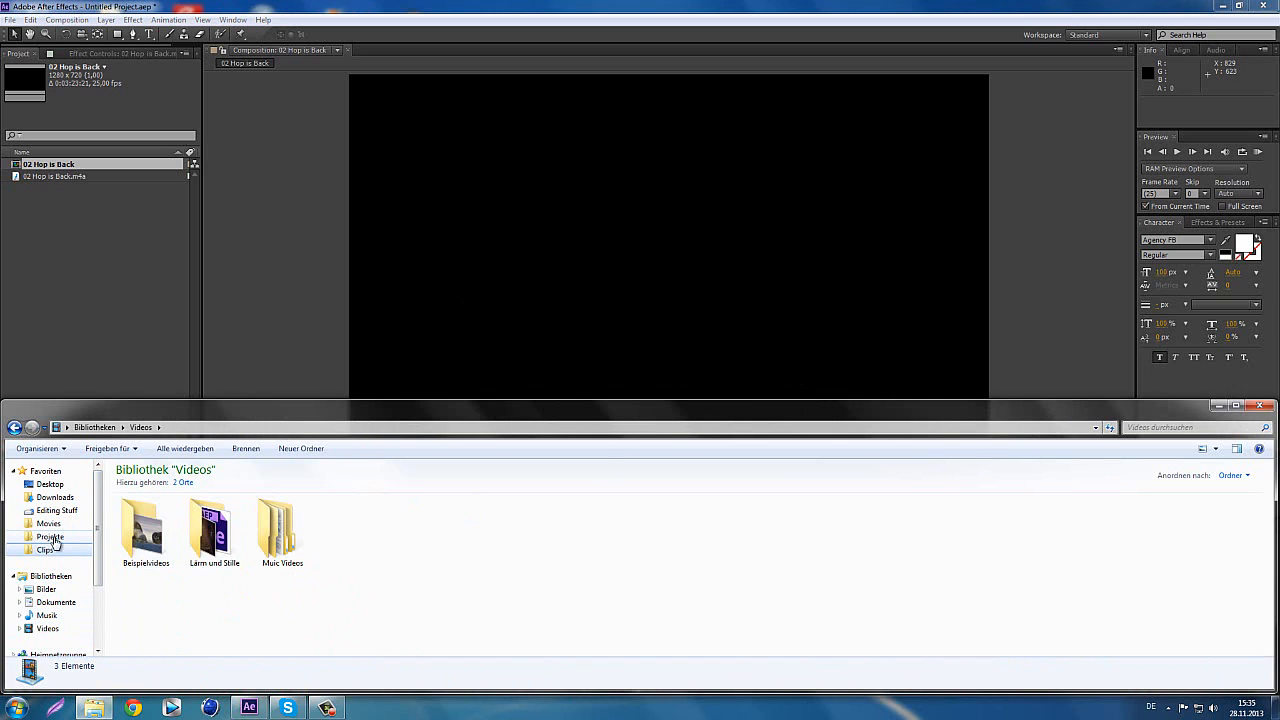
- Open the folder Clips > Call of Duty Ghosts > A Personal Clips on the Iomega HDD (G:) drive
scroll(88, 541, down, 3)
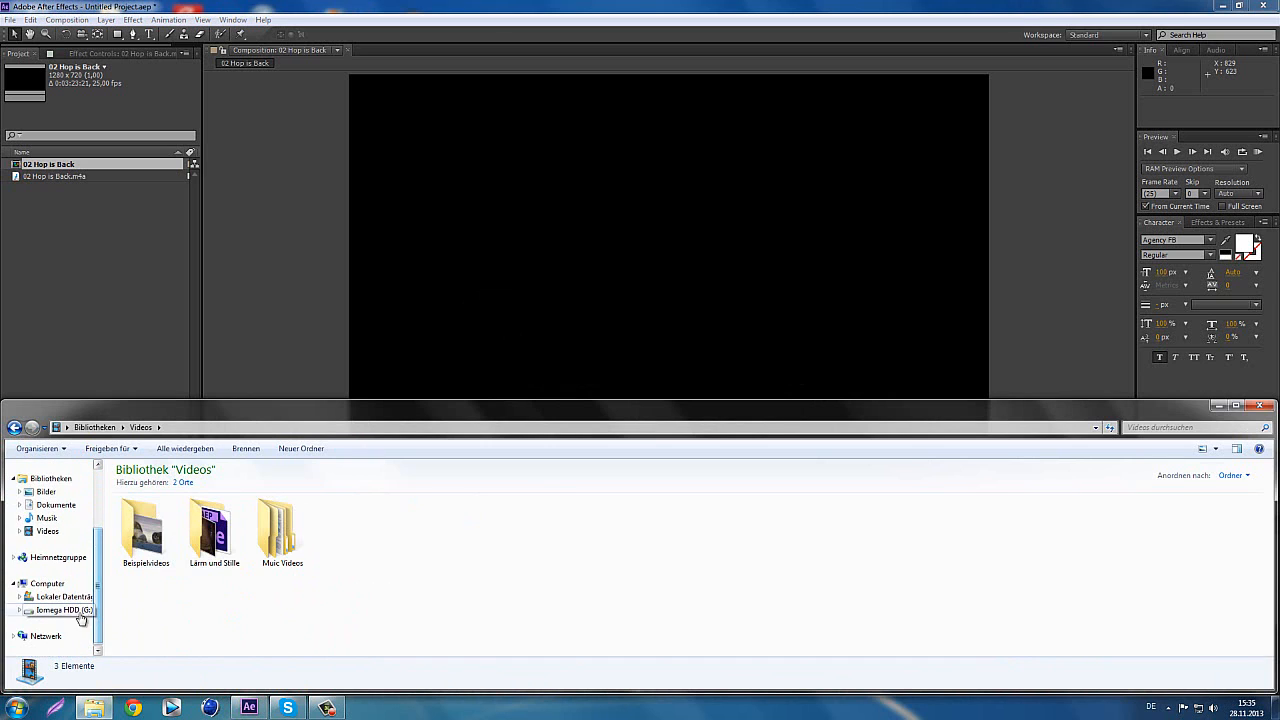
click(62, 609)
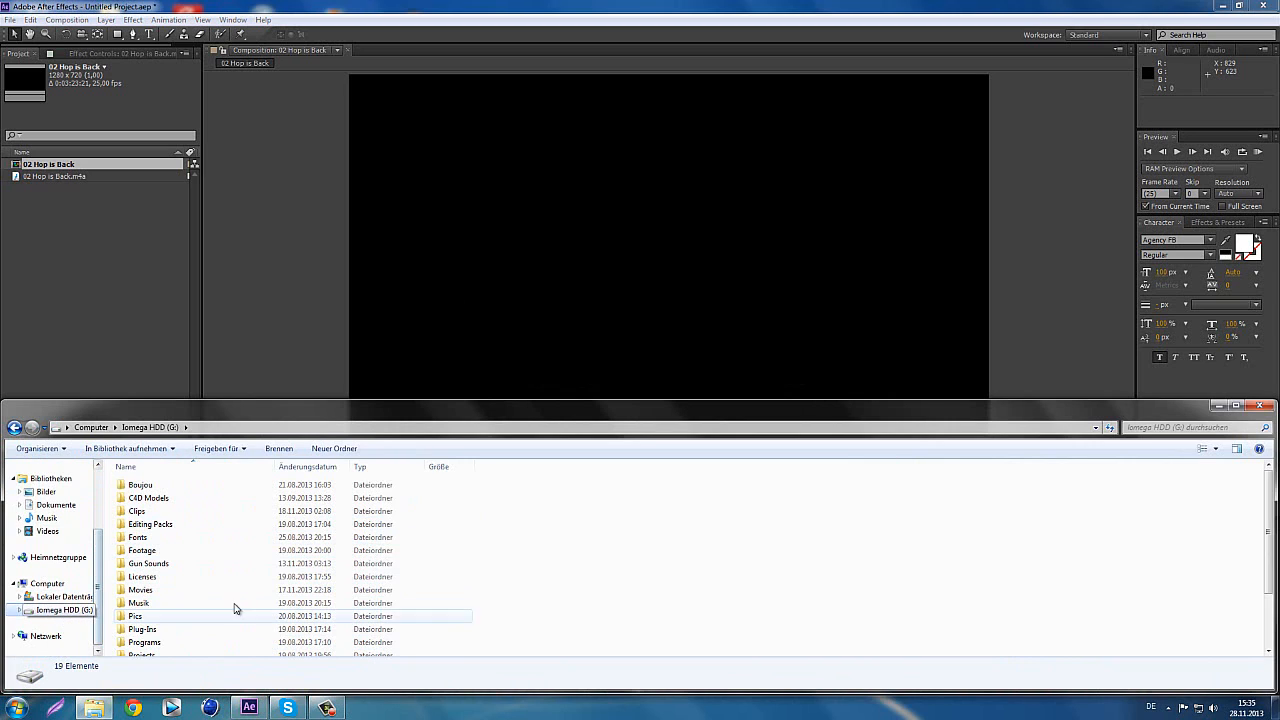
double_click(140, 511)
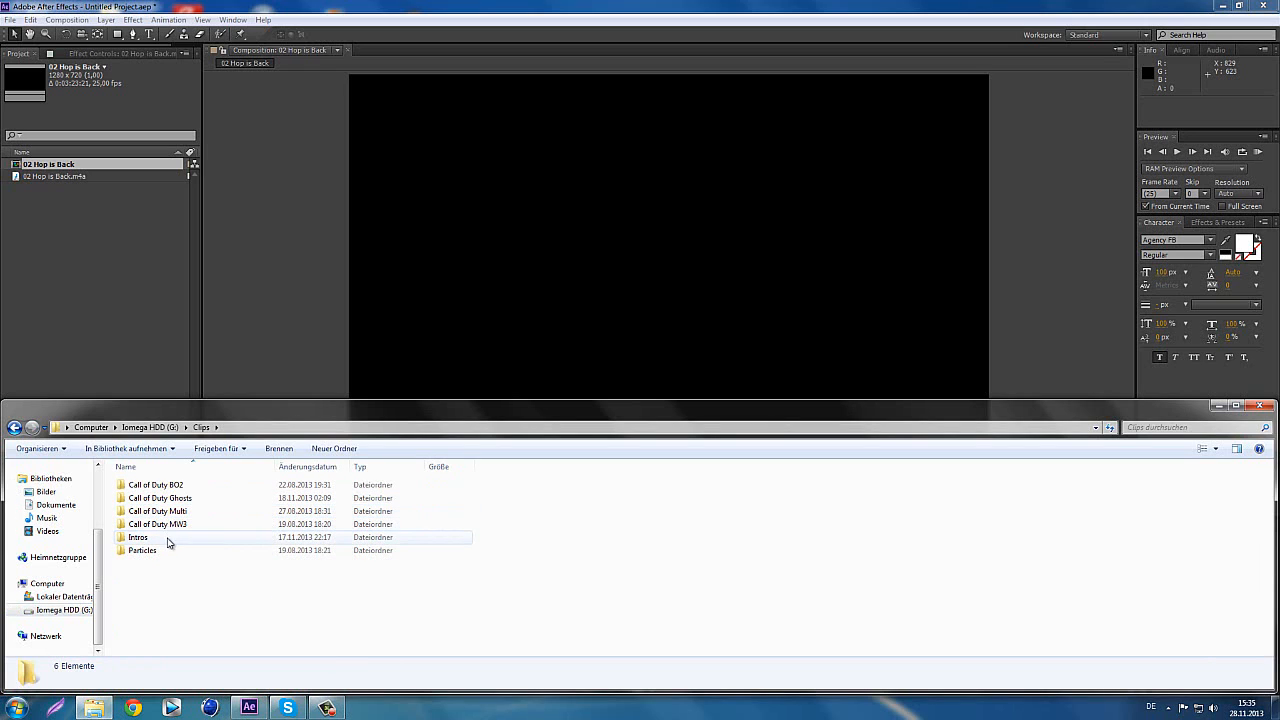
double_click(163, 499)
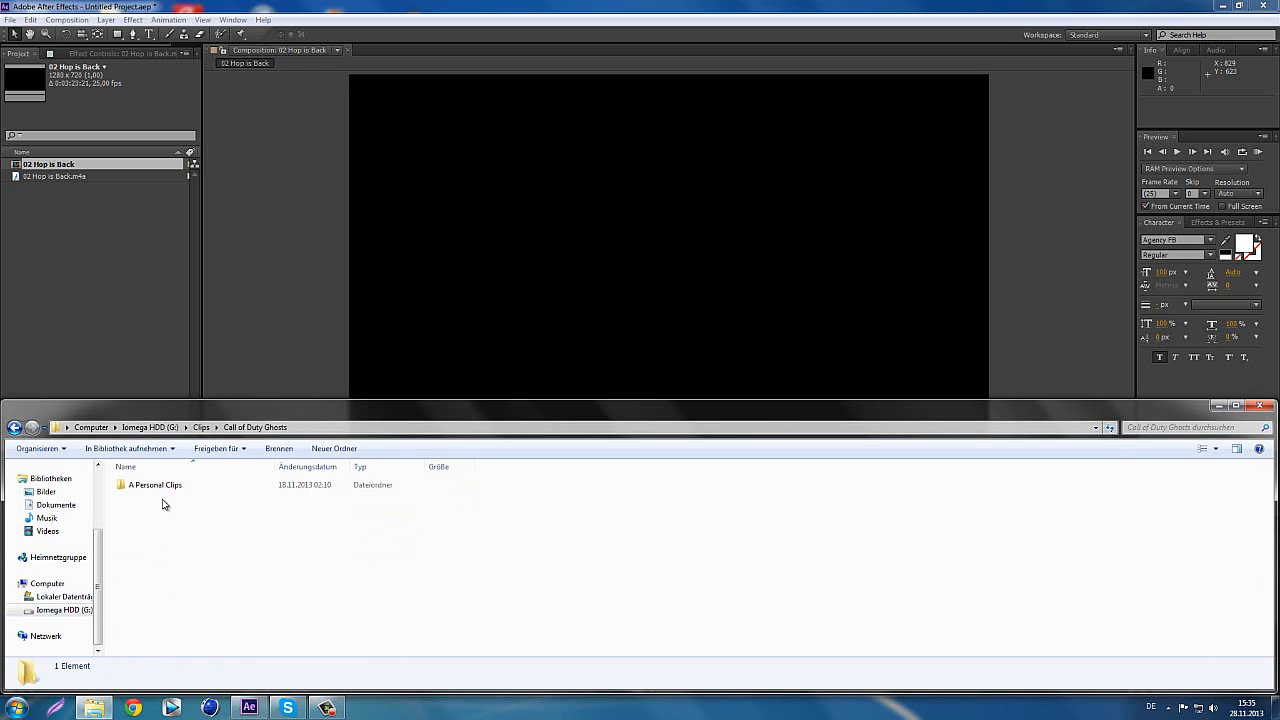
double_click(165, 486)
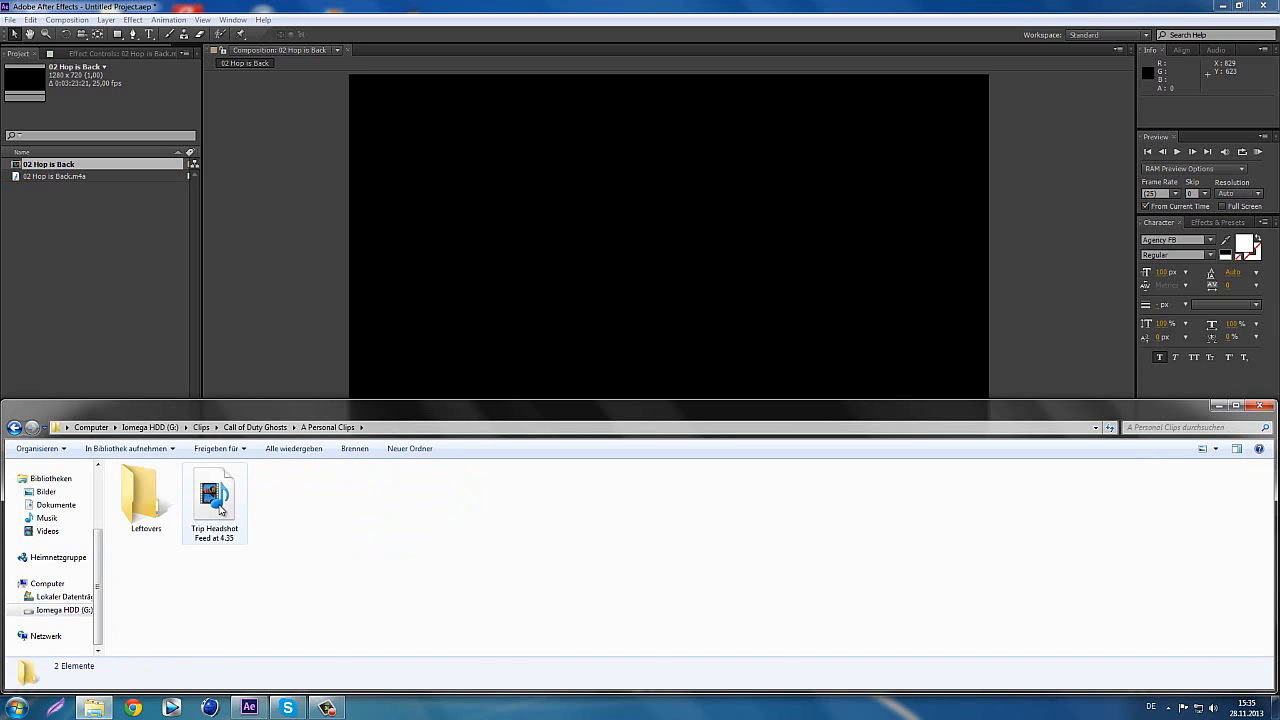
- Import Trip Headshot Feed at 4.35 into the After Effects project and place it below the audio layer in the composition
click(214, 517)
drag(214, 517, 73, 333)
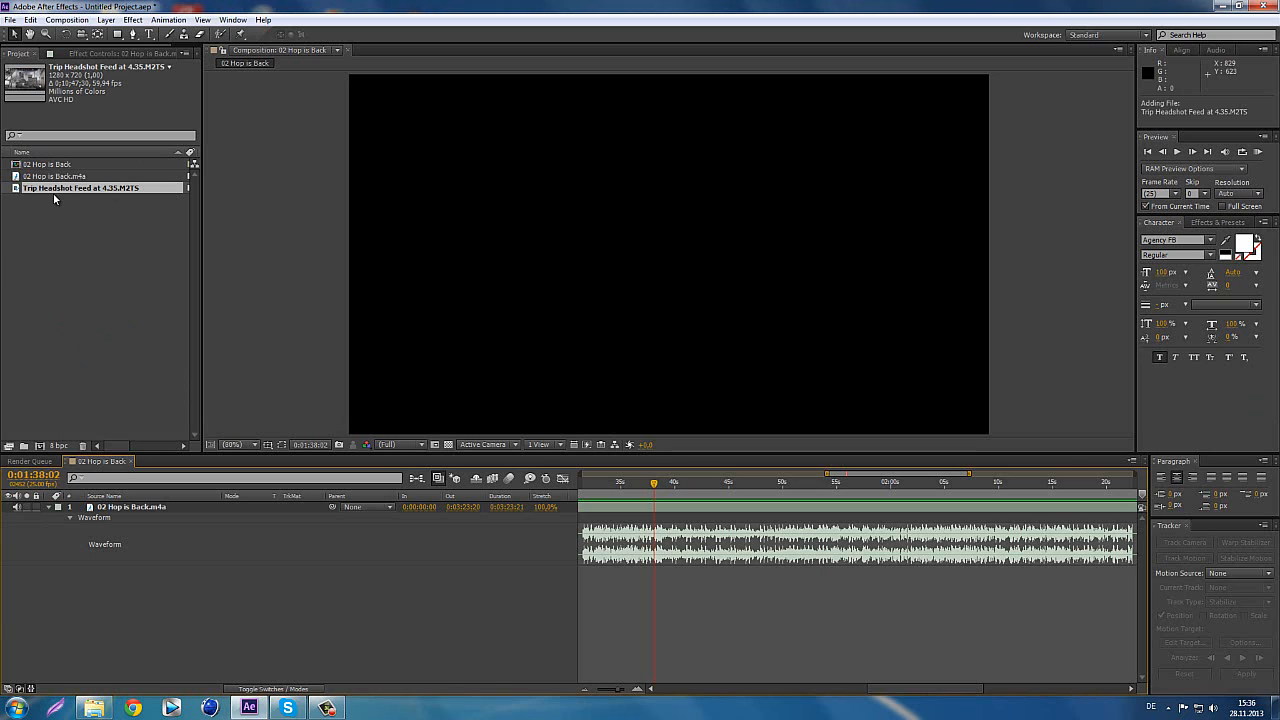
drag(53, 190, 112, 580)
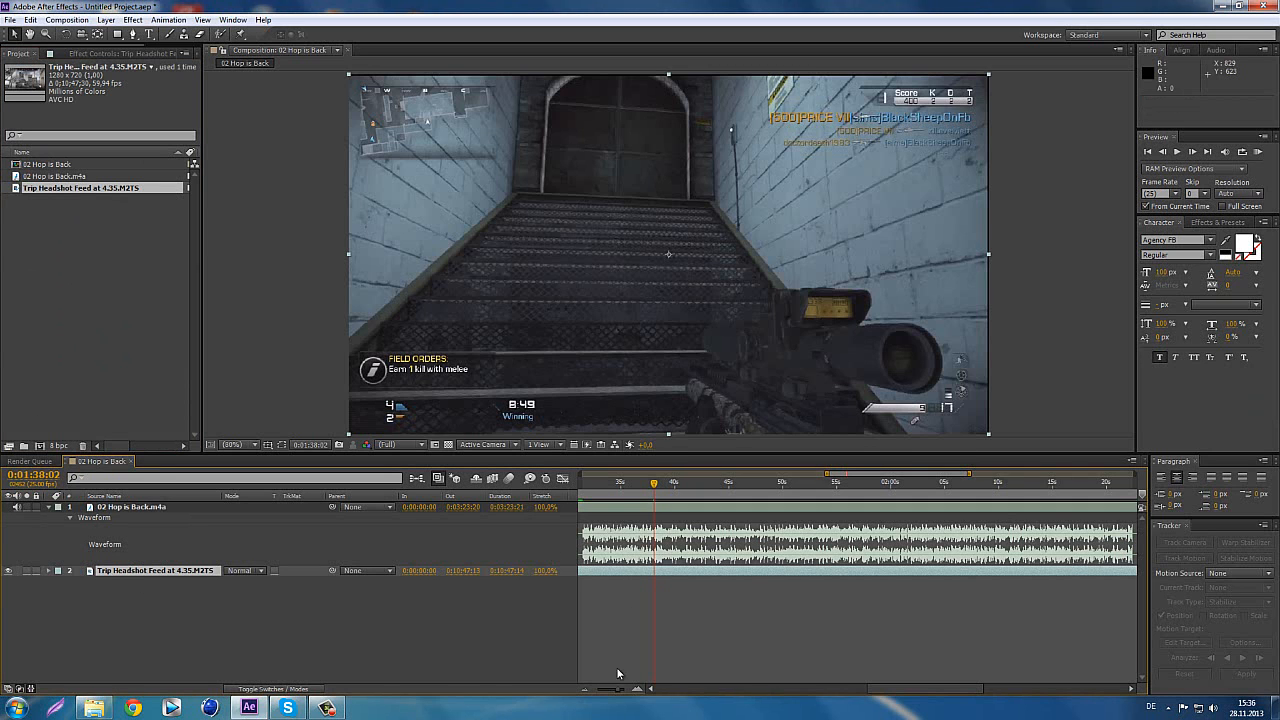
- Set the duration of the 02 Hop is Back composition to 0:04:50:21
drag(619, 690, 607, 690)
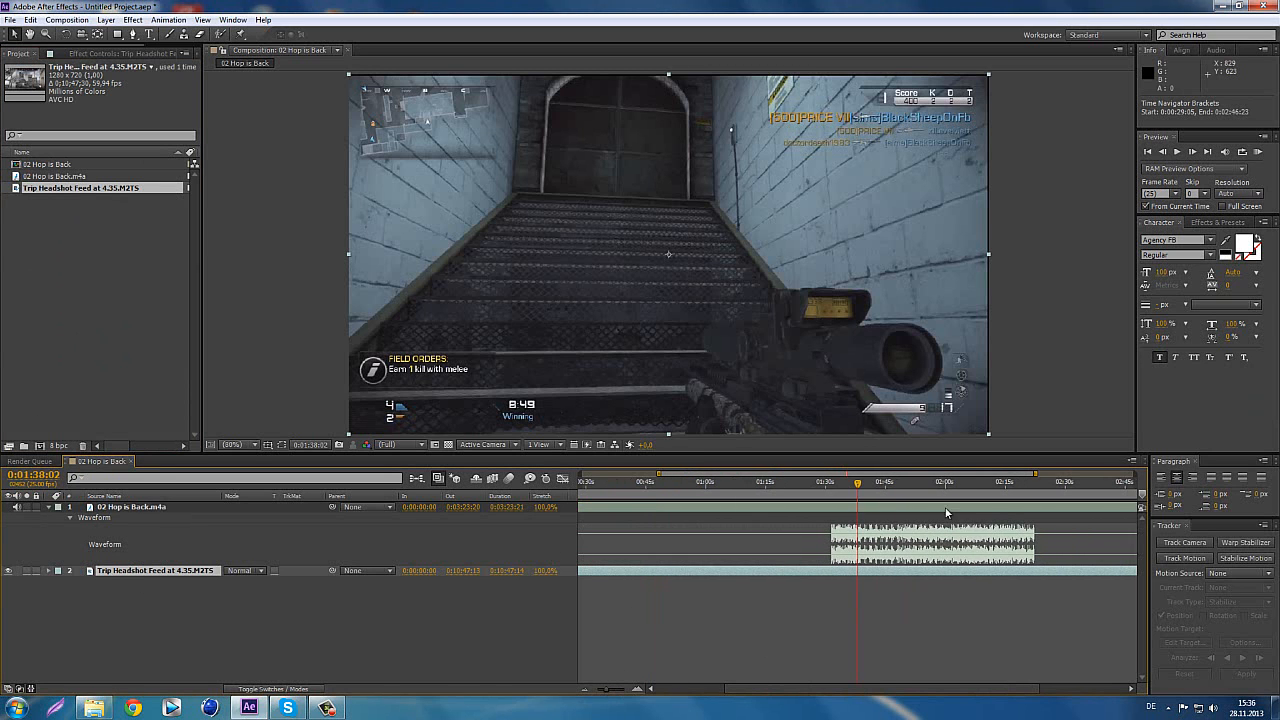
drag(950, 688, 1034, 688)
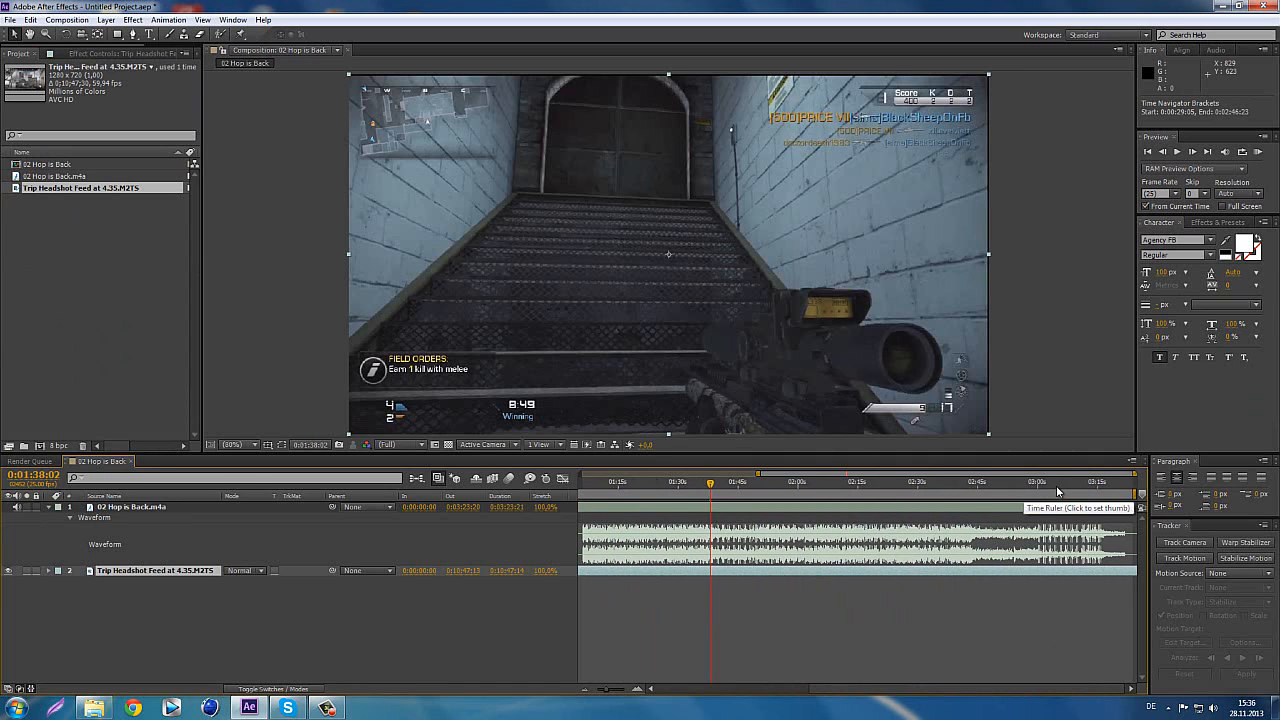
click(873, 482)
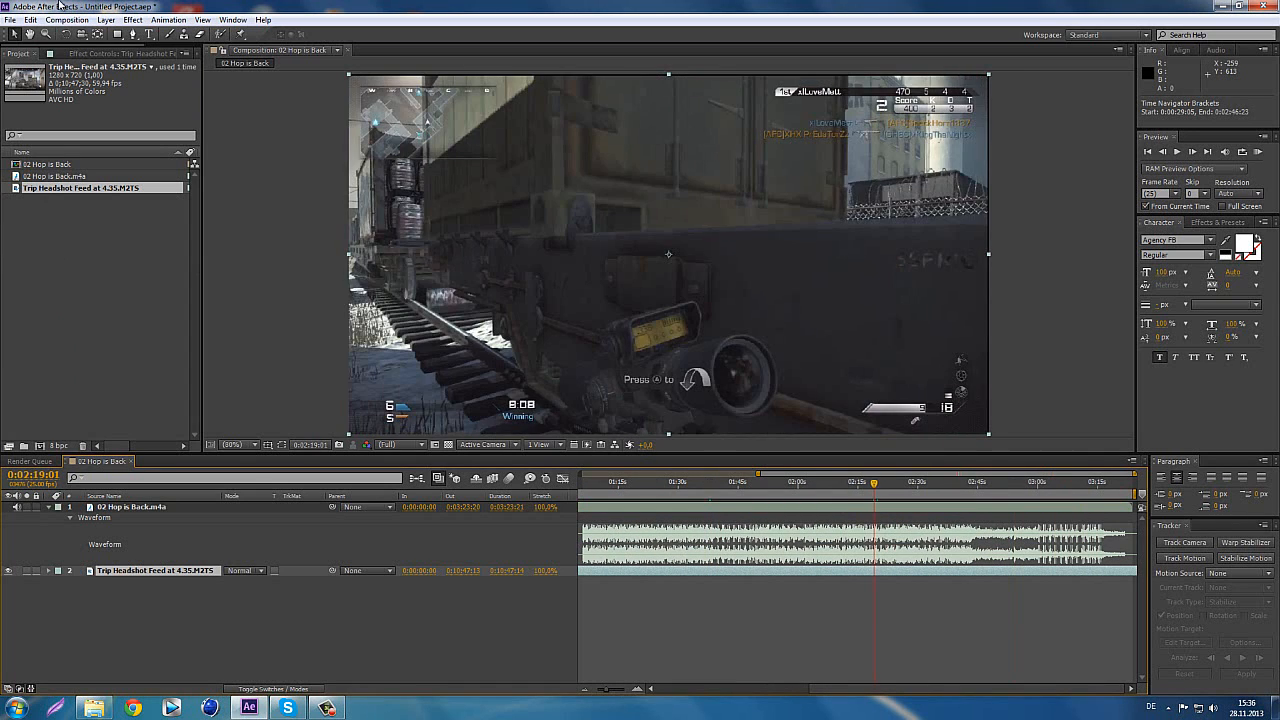
click(67, 19)
click(100, 47)
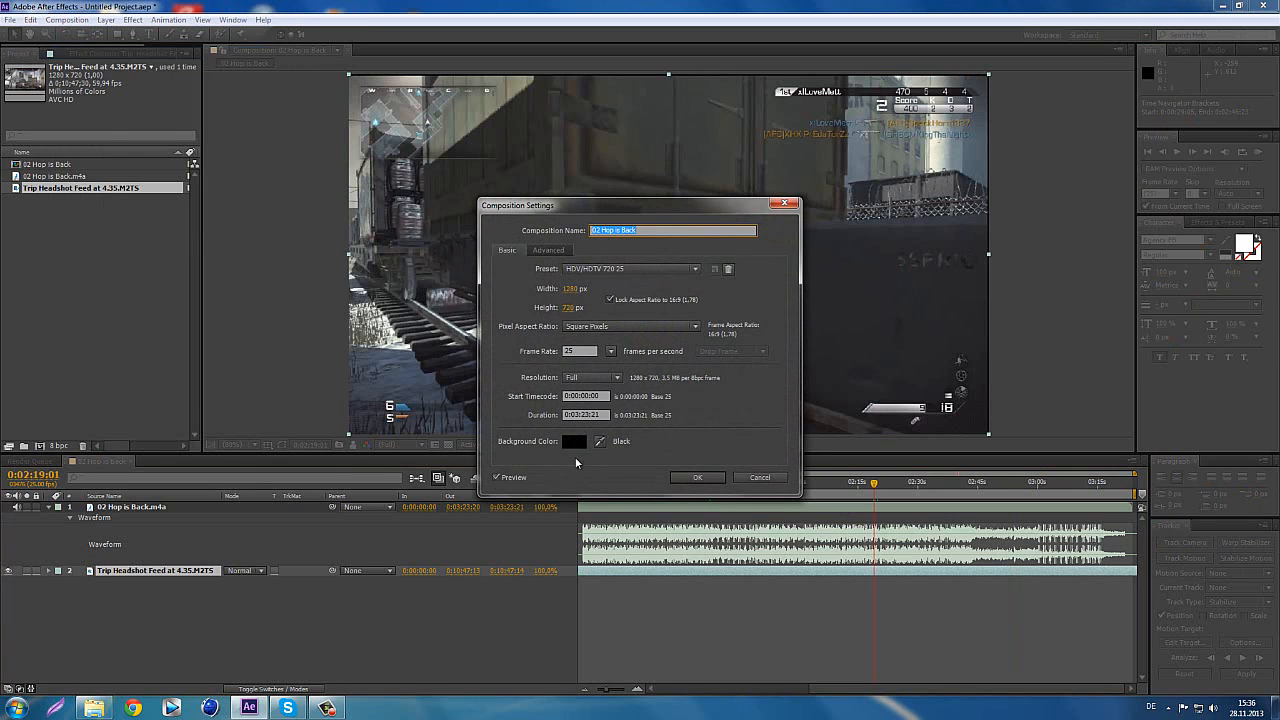
click(578, 415)
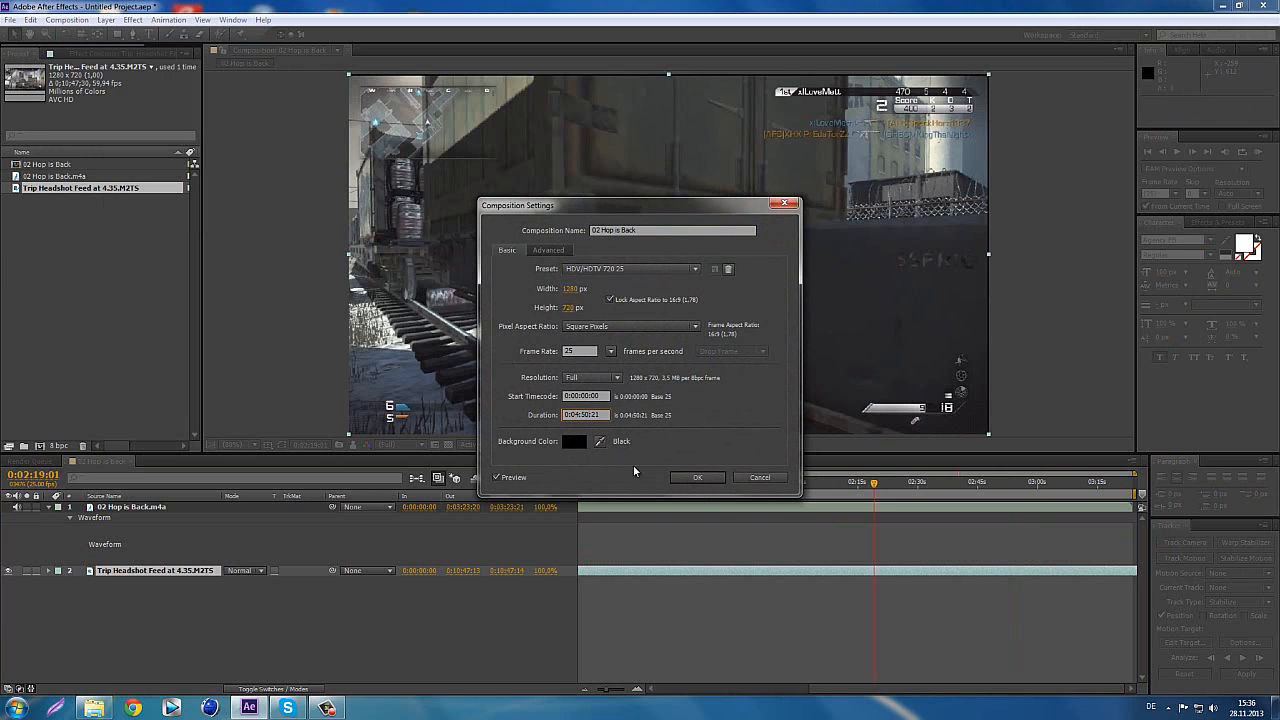
click(696, 477)
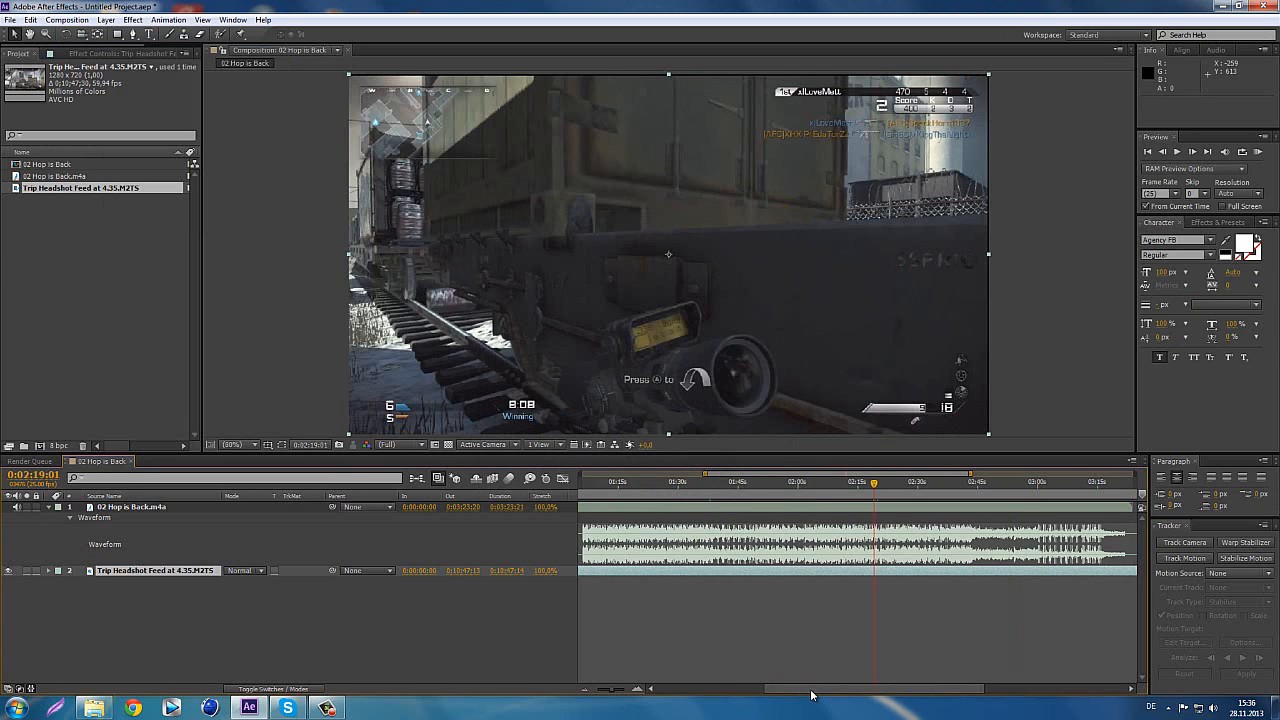
- Move the current time to 0:04:40:09 in the gameplay clip
drag(948, 696, 1003, 696)
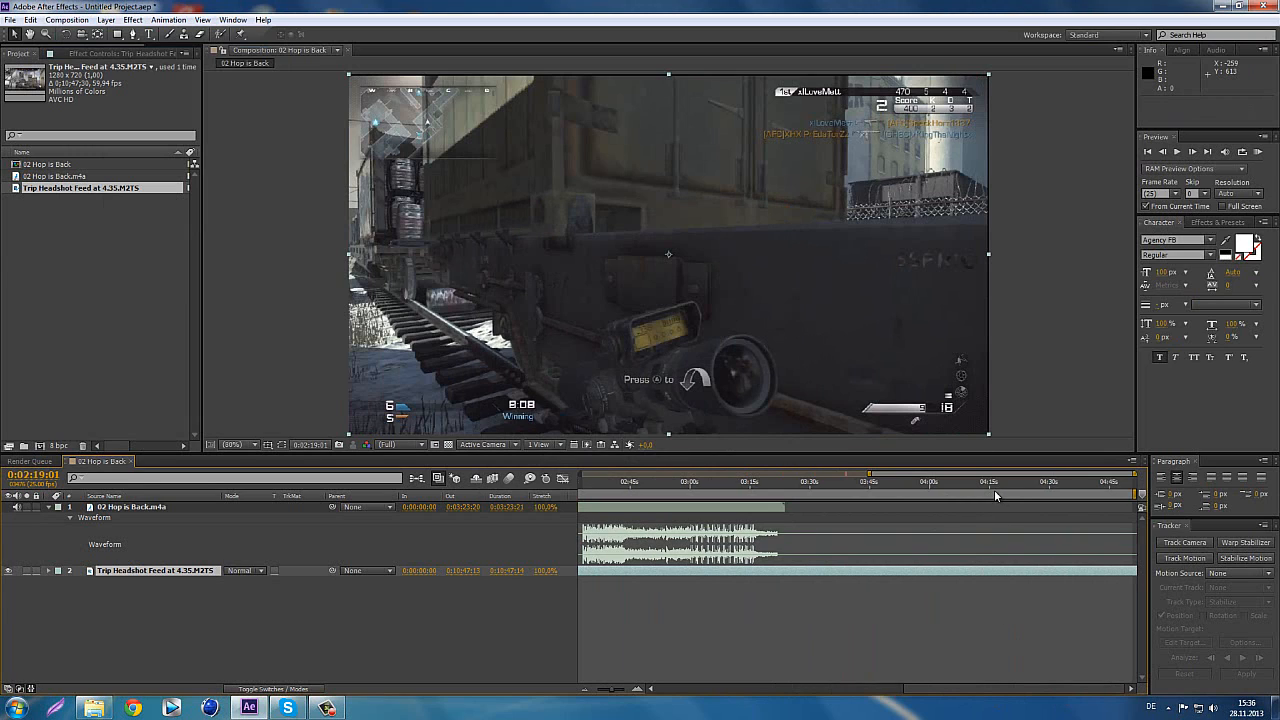
drag(1034, 497, 1091, 498)
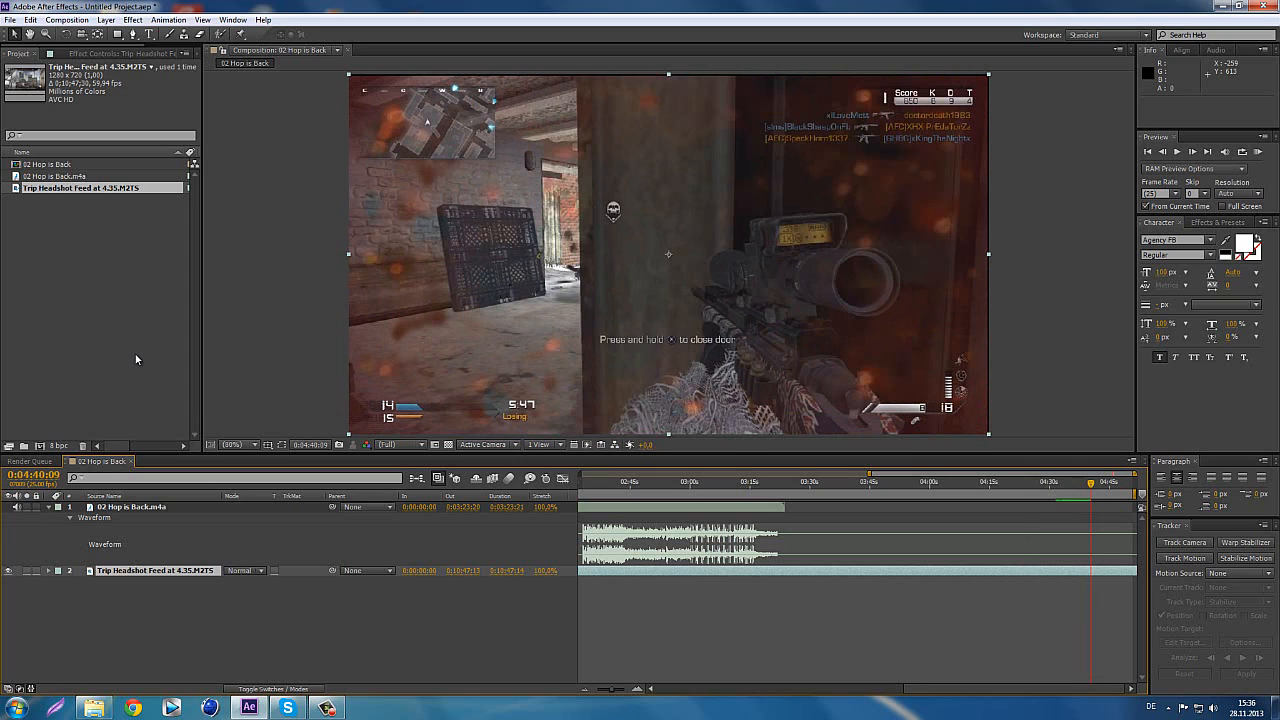
- Try the Cut command on the Trip Headshot Feed at 4.35 layer and undo it
click(9, 20)
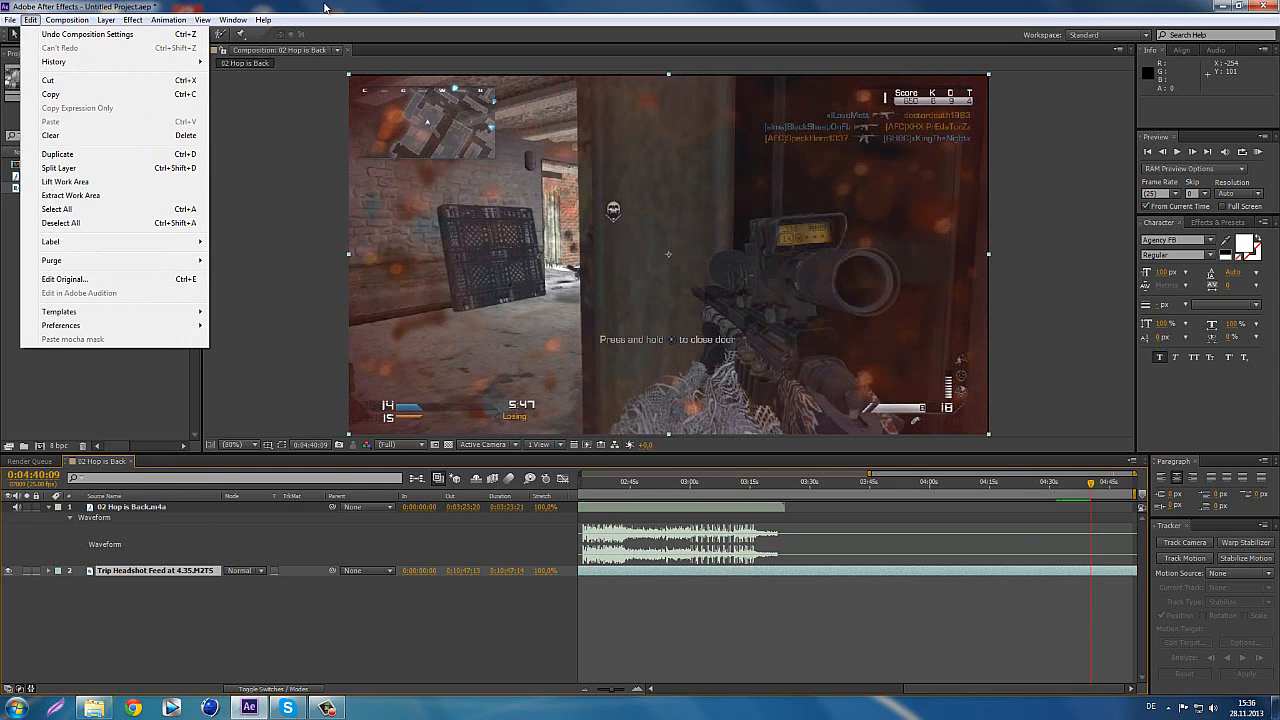
mouse_move(13, 22)
click(48, 80)
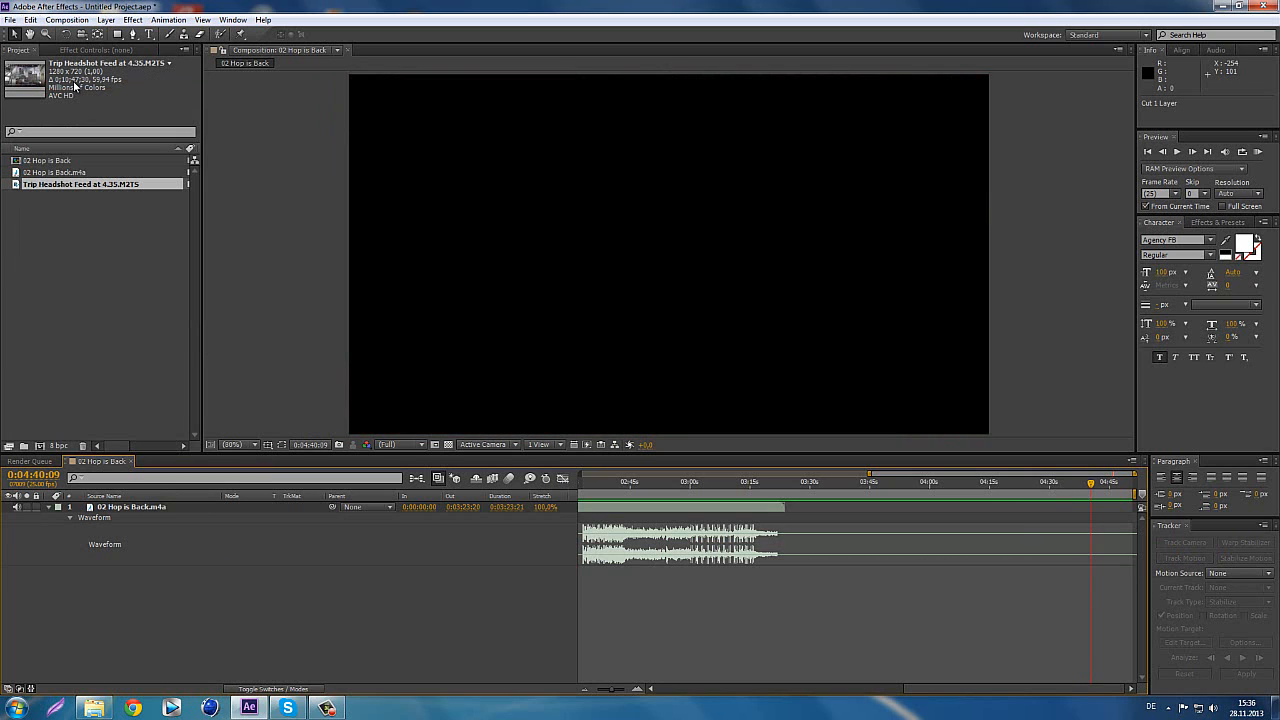
key(ctrl+z)
- Split the Trip Headshot Feed at 4.35 layer at the current time and delete the part before it
click(31, 20)
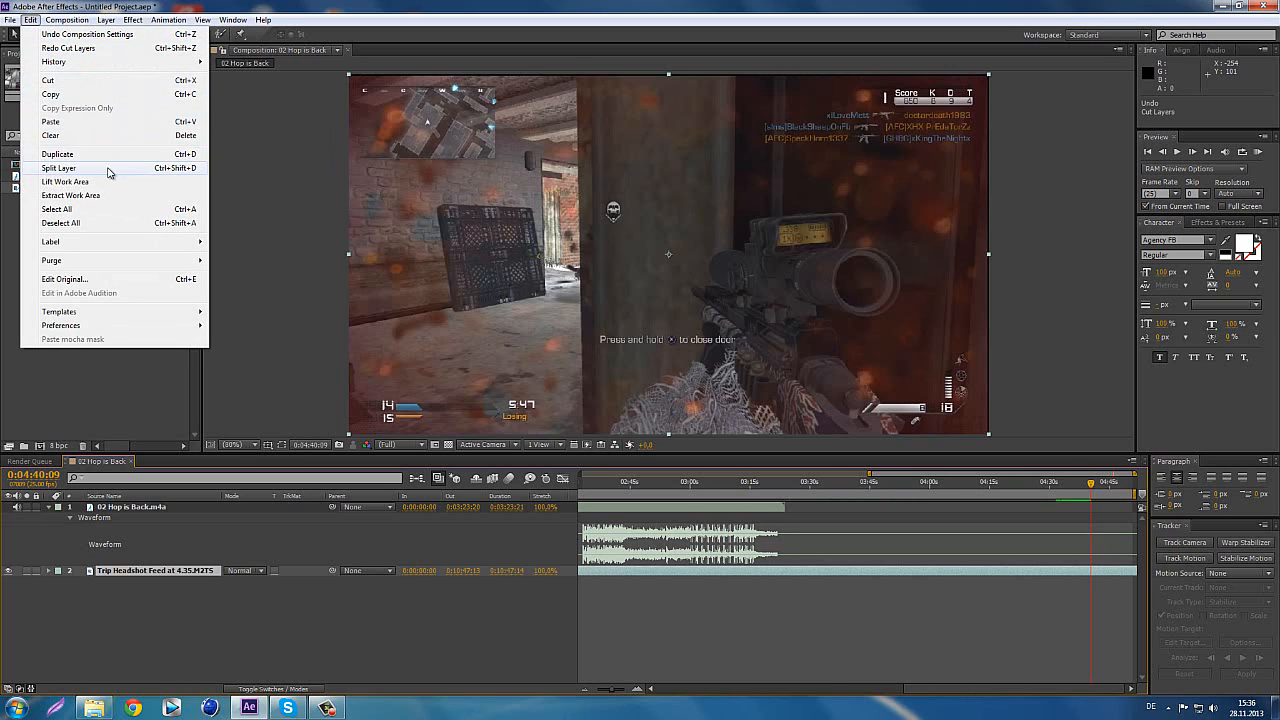
click(59, 168)
click(878, 582)
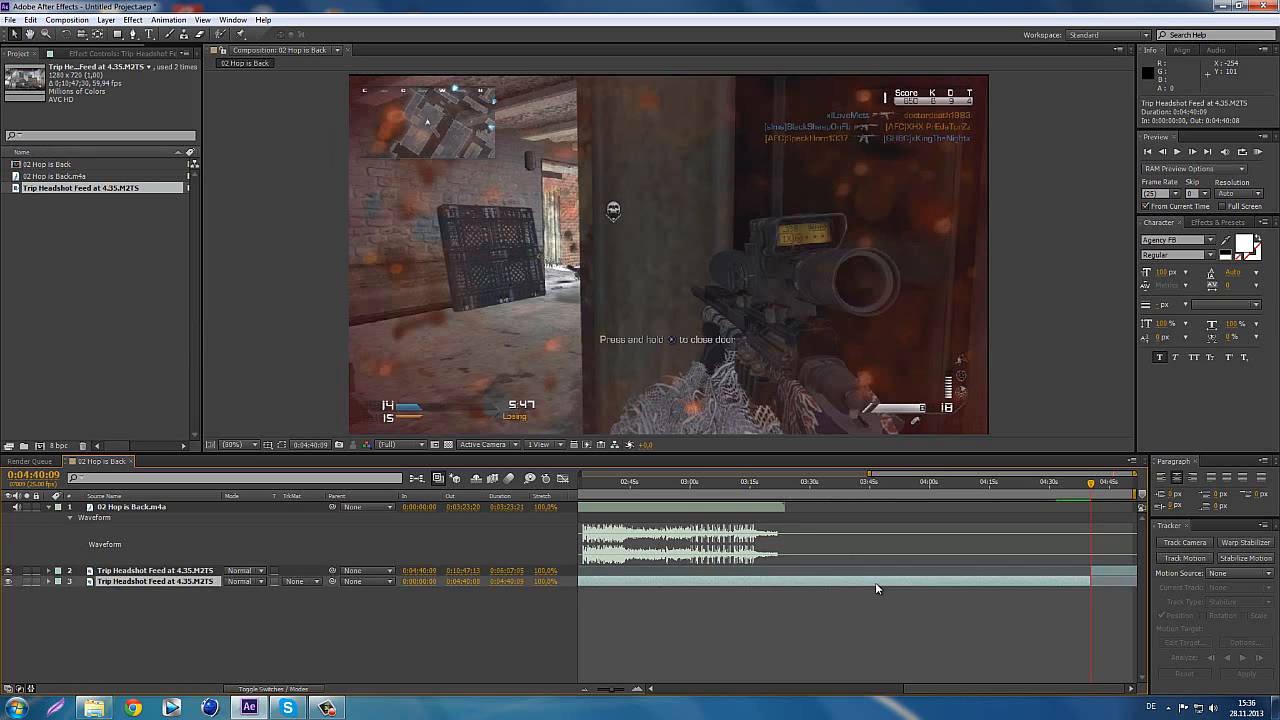
key(Delete)
- Move the remaining gameplay clip earlier in the timeline so it starts at about 0:01:29:00
drag(1110, 569, 803, 570)
mouse_move(601, 590)
mouse_down()
mouse_move(555, 577)
mouse_move(580, 588)
mouse_up()
click(645, 618)
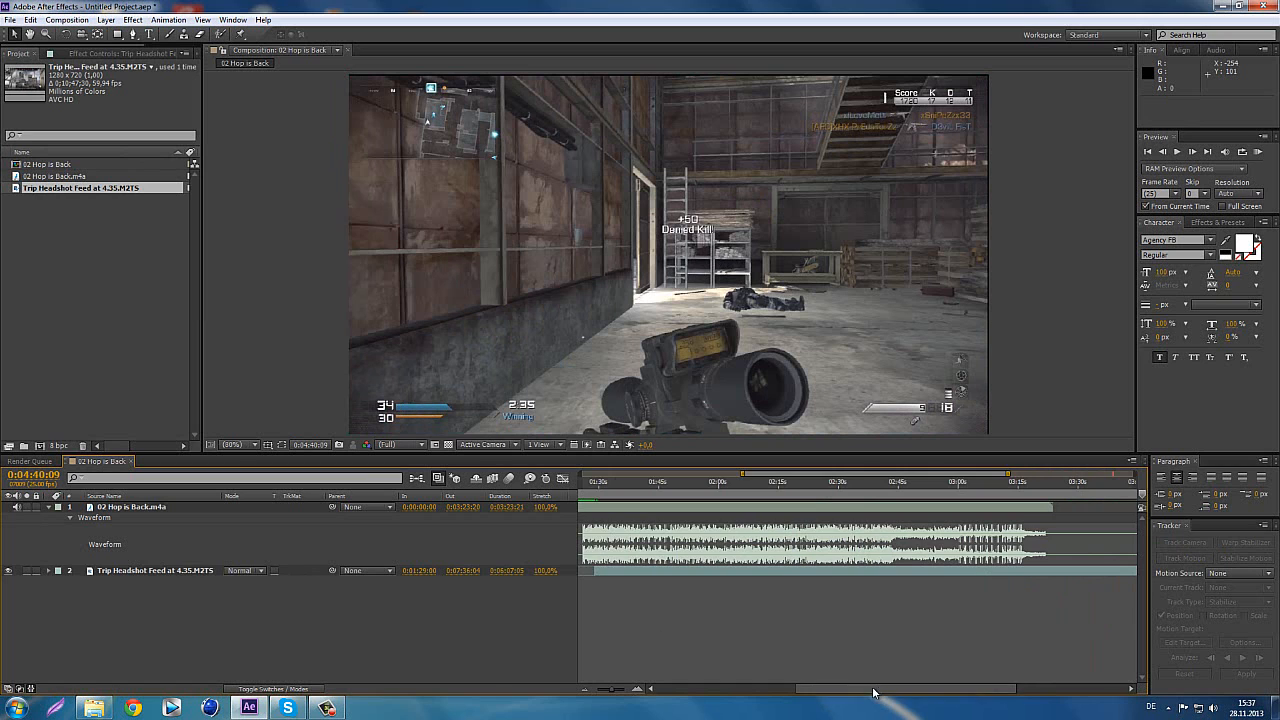
drag(884, 689, 824, 688)
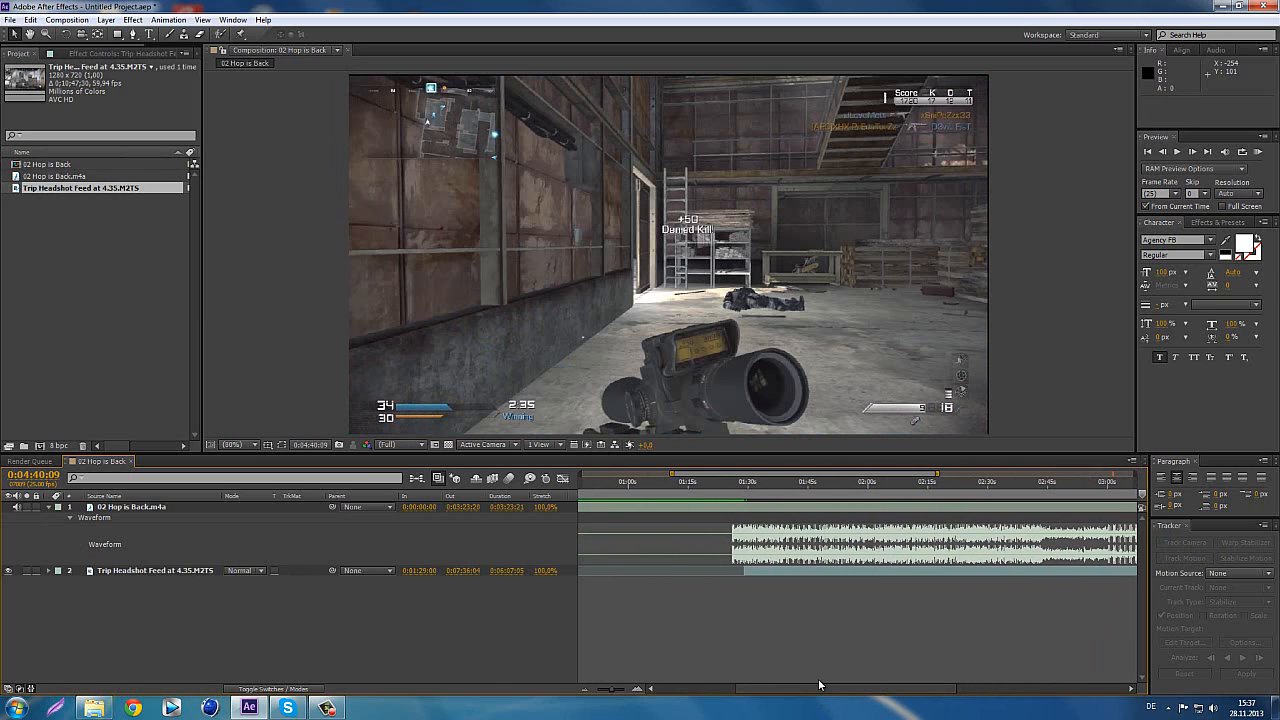
- Move the Trip Headshot Feed at 4.35 layer in the timeline so it starts at 0:01:37:15
click(778, 493)
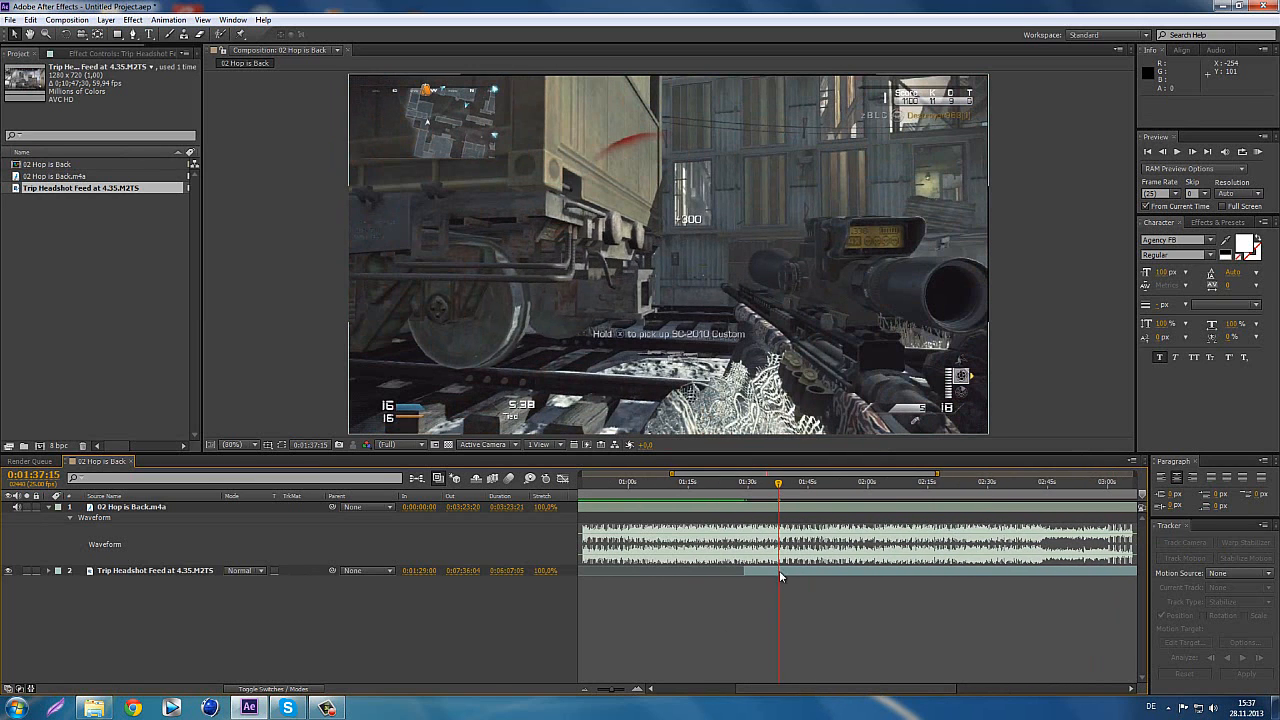
drag(781, 576, 805, 577)
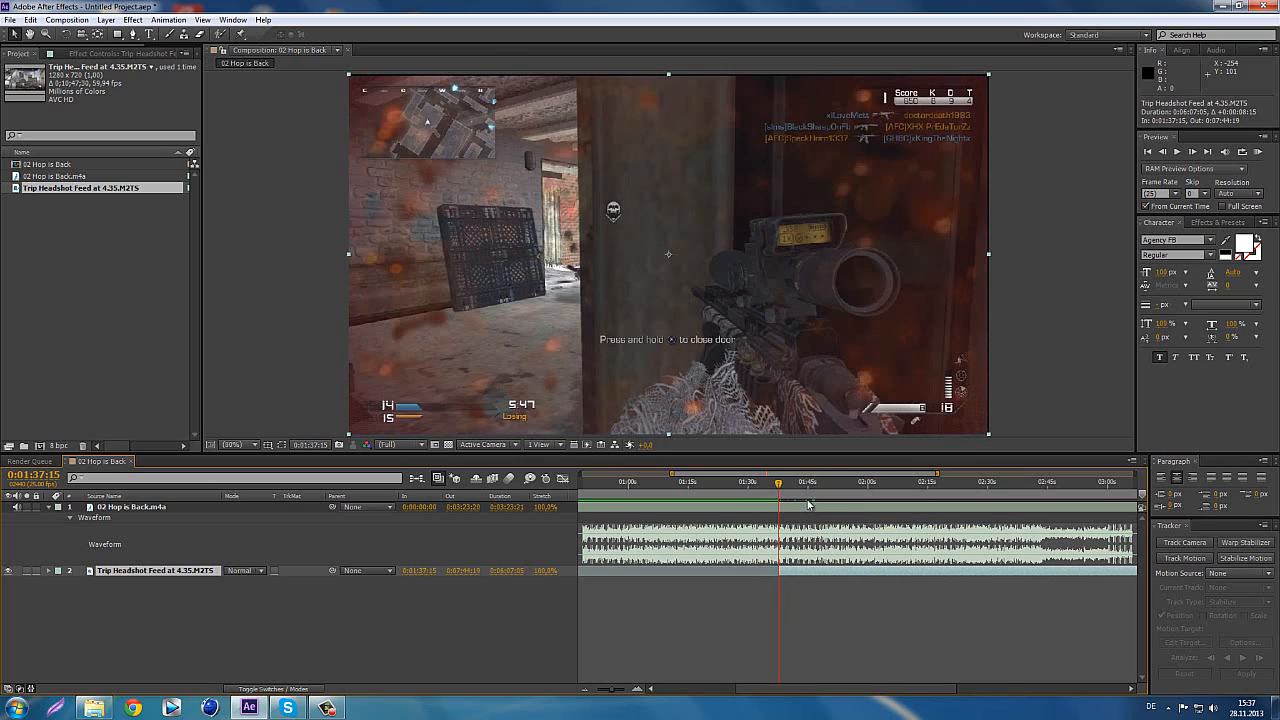
- Split the gameplay layer at 0:01:47:23 and delete the part after it
mouse_move(827, 493)
mouse_down()
mouse_move(843, 494)
mouse_move(821, 496)
mouse_up()
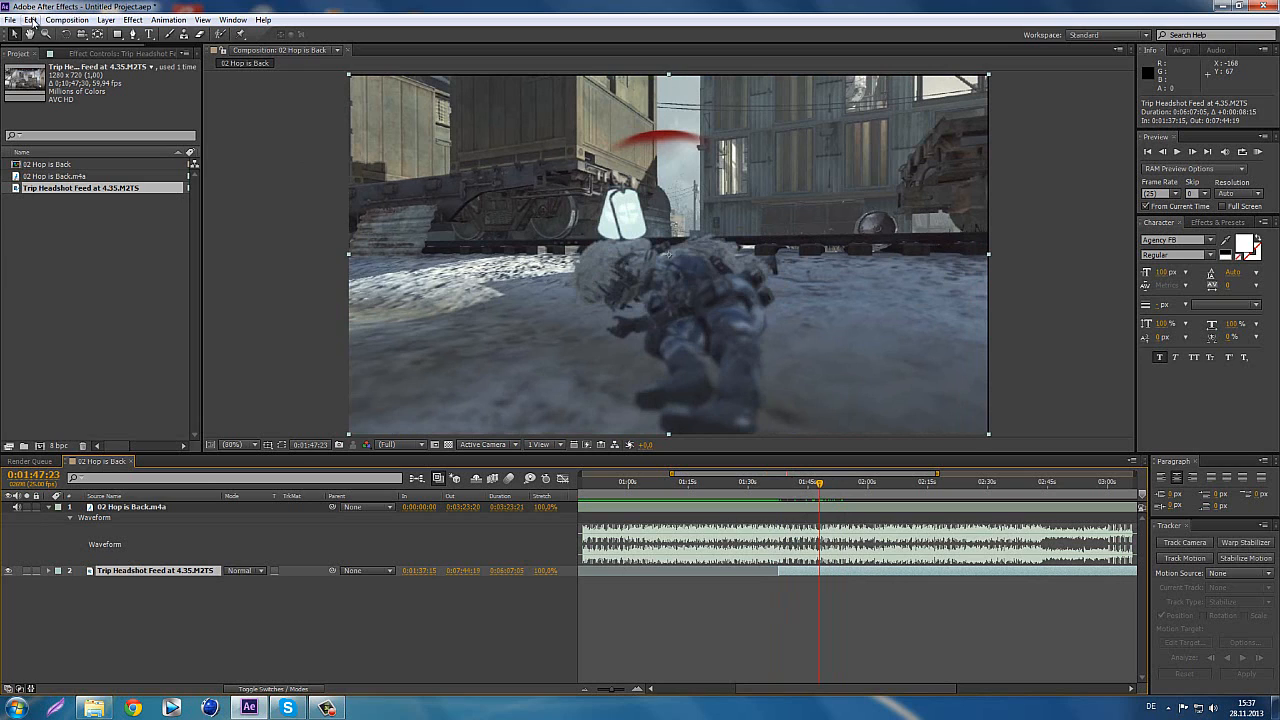
click(31, 20)
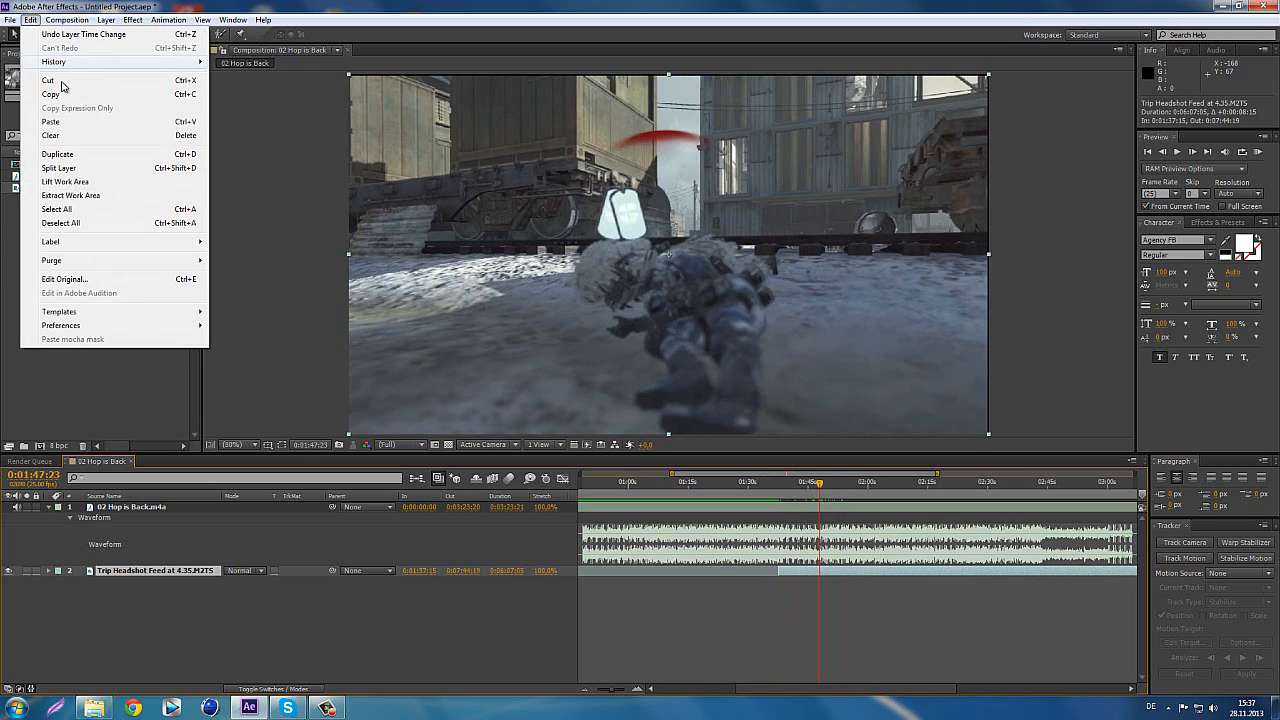
click(86, 169)
key(Delete)
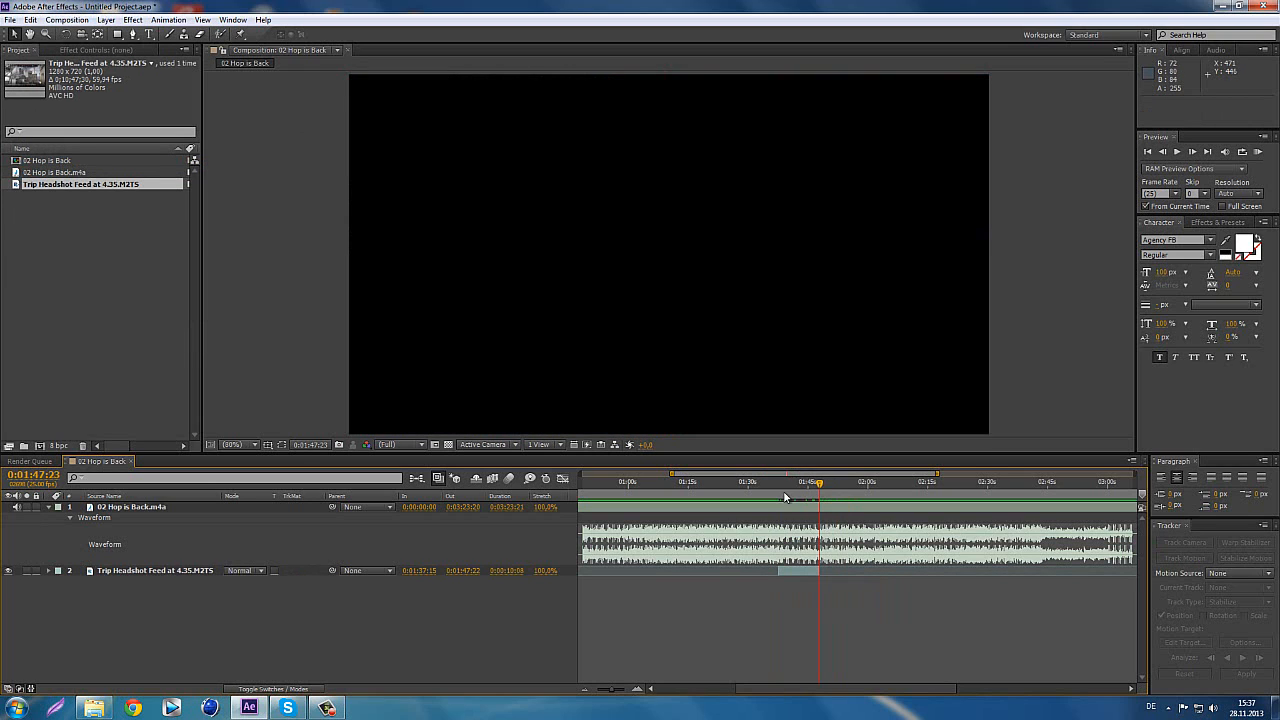
- Scrub through the shortened gameplay clip to compare its kills with the song's waveform
click(776, 493)
click(637, 689)
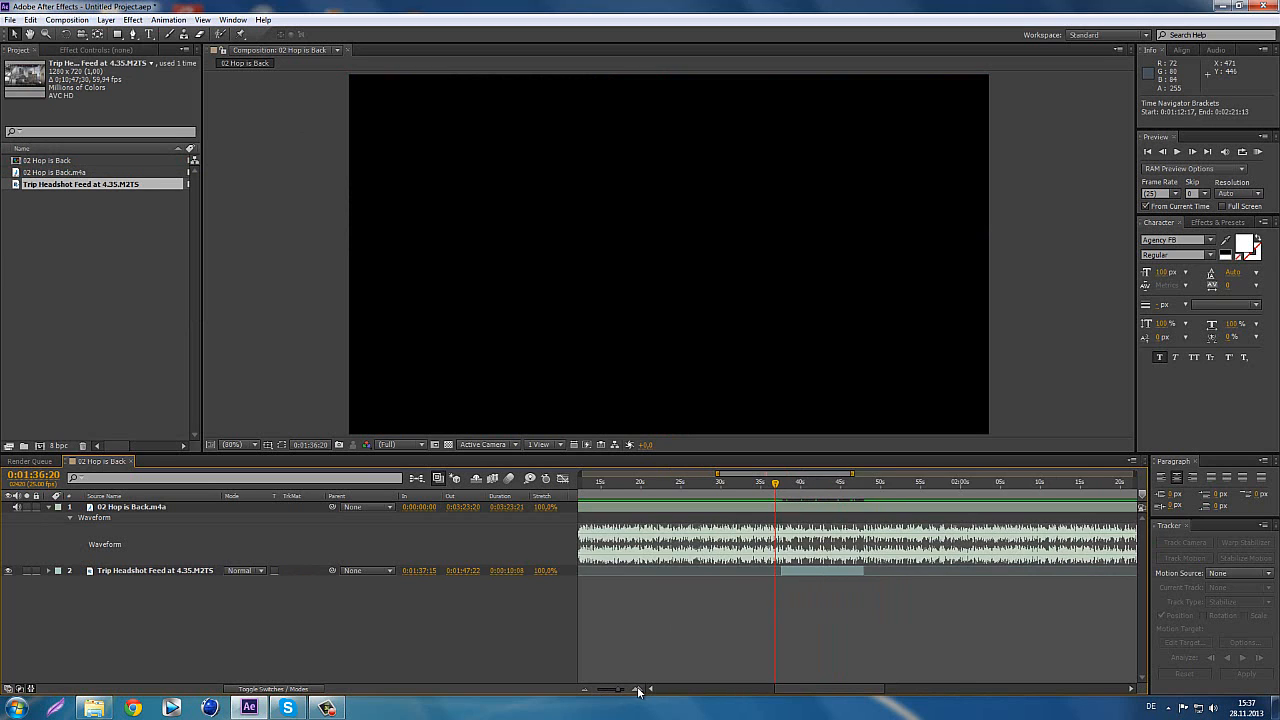
click(637, 689)
click(637, 689)
mouse_move(815, 692)
mouse_down()
mouse_move(826, 690)
mouse_move(811, 691)
mouse_up()
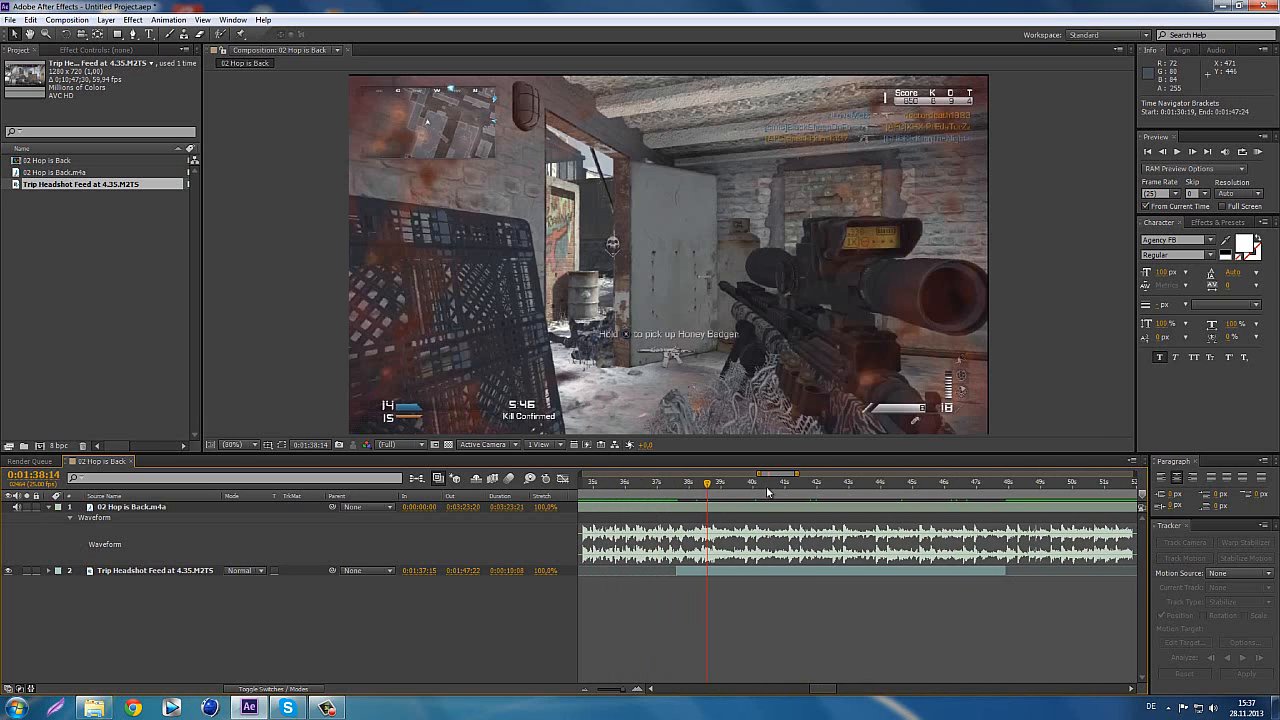
drag(725, 492, 935, 503)
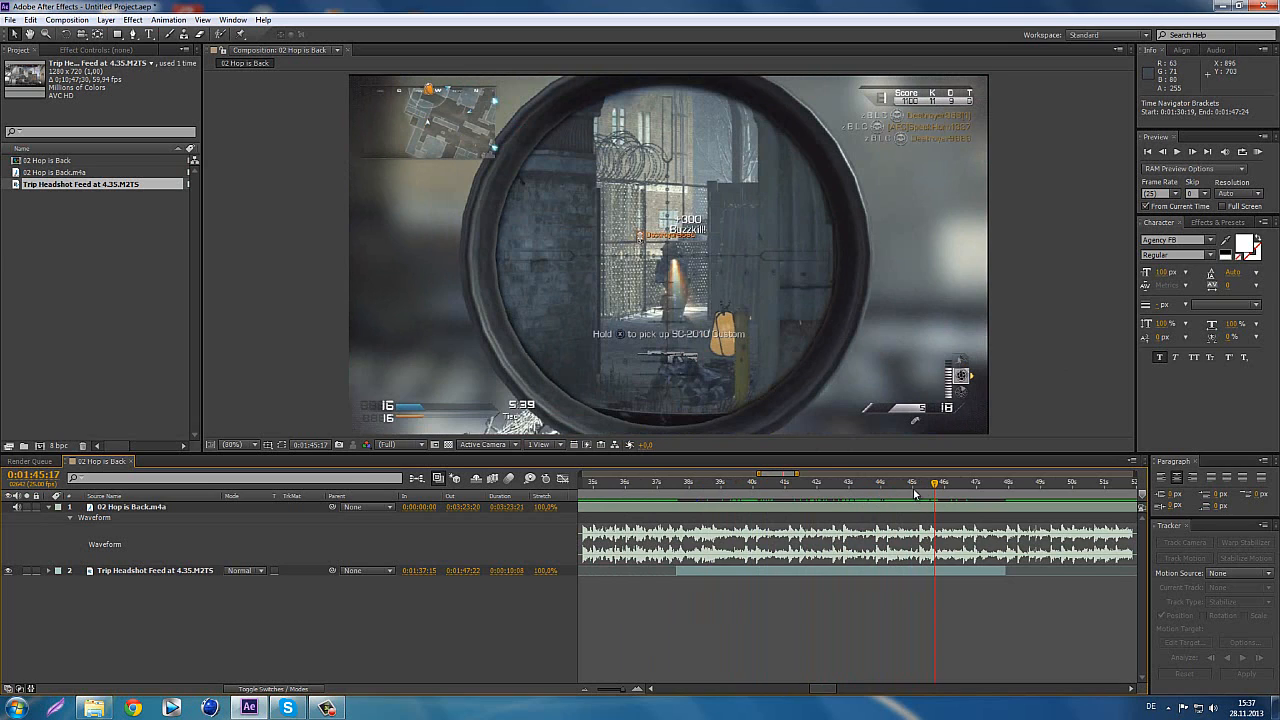
drag(940, 490, 715, 493)
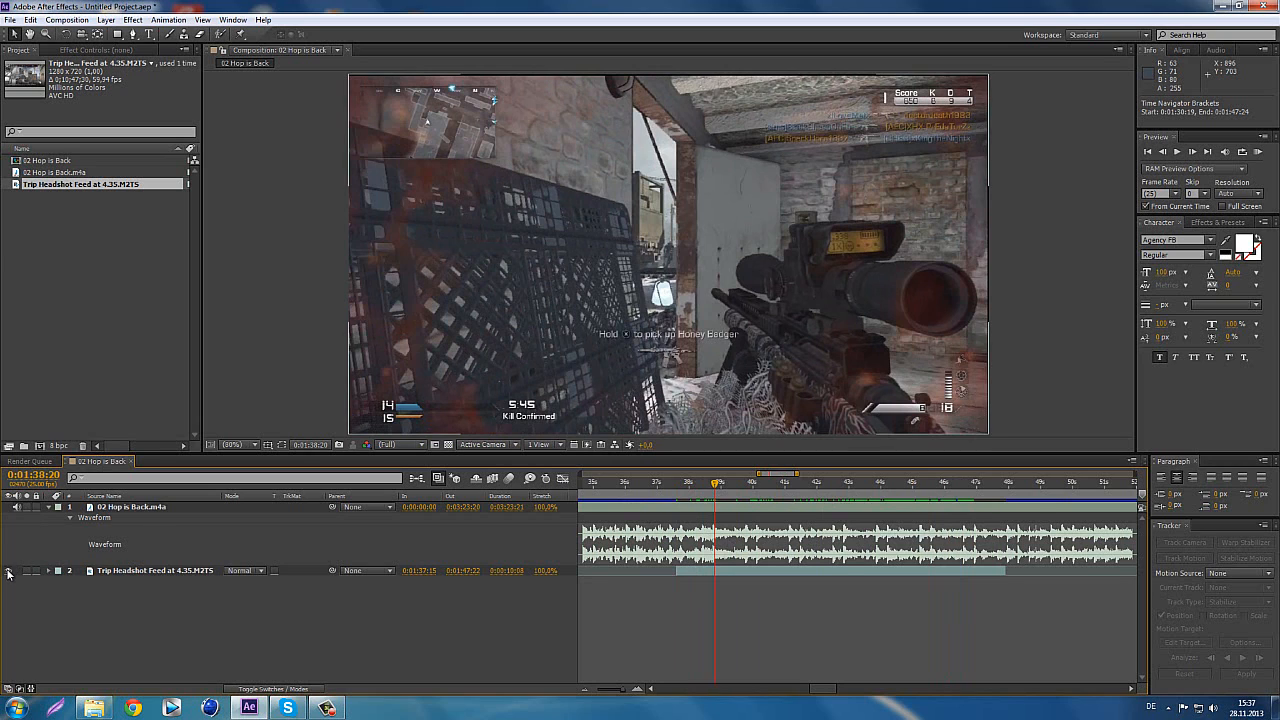
- Hide the Trip Headshot Feed at 4.35 layer in the composition
click(8, 570)
drag(825, 690, 828, 690)
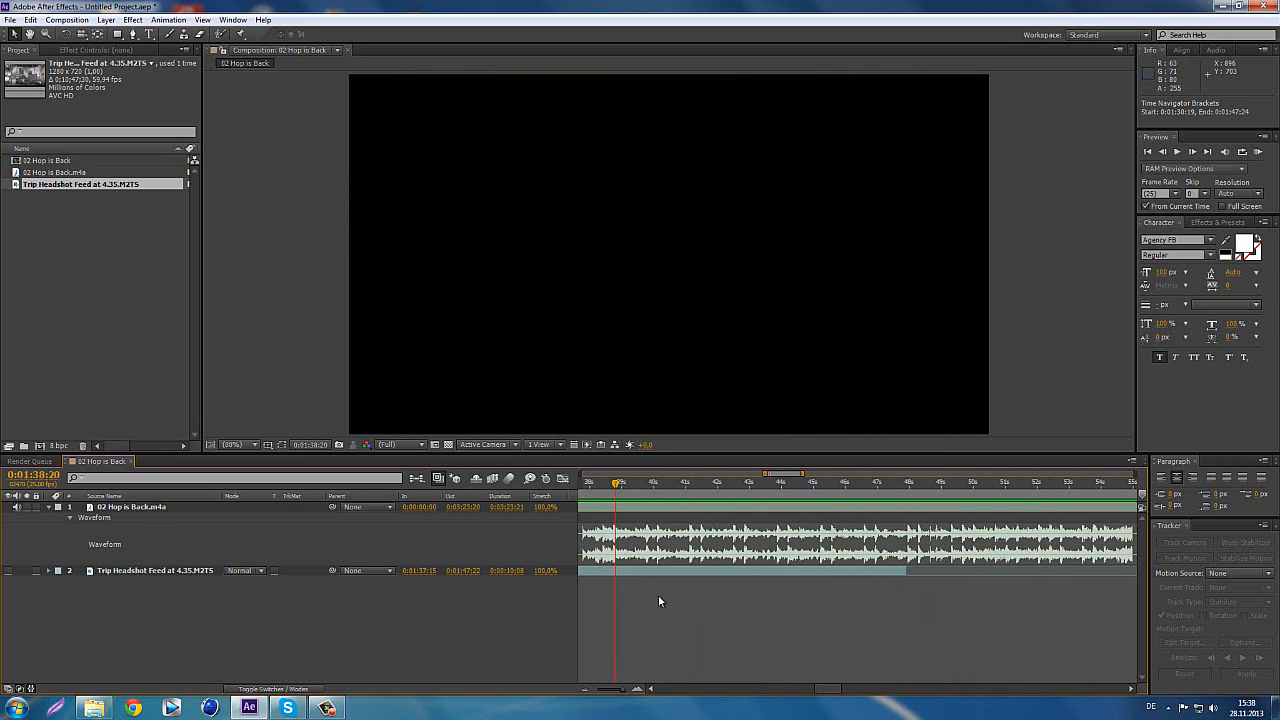
click(629, 572)
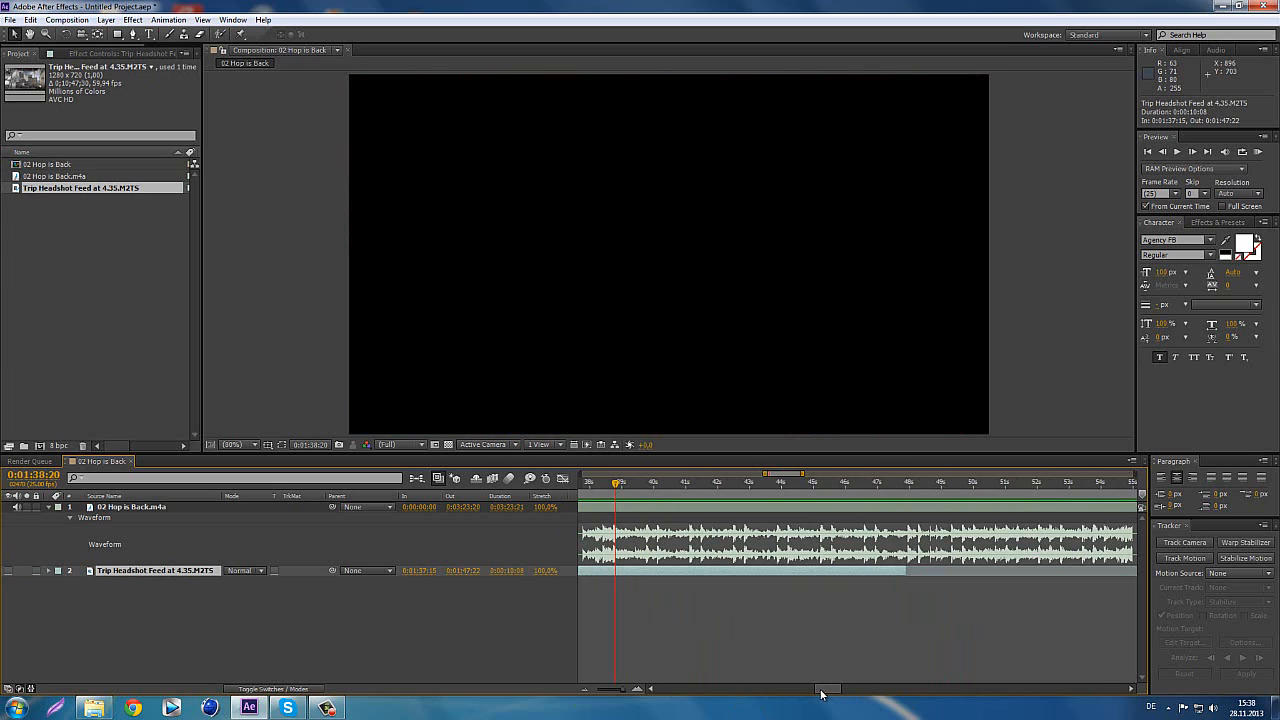
drag(823, 690, 818, 690)
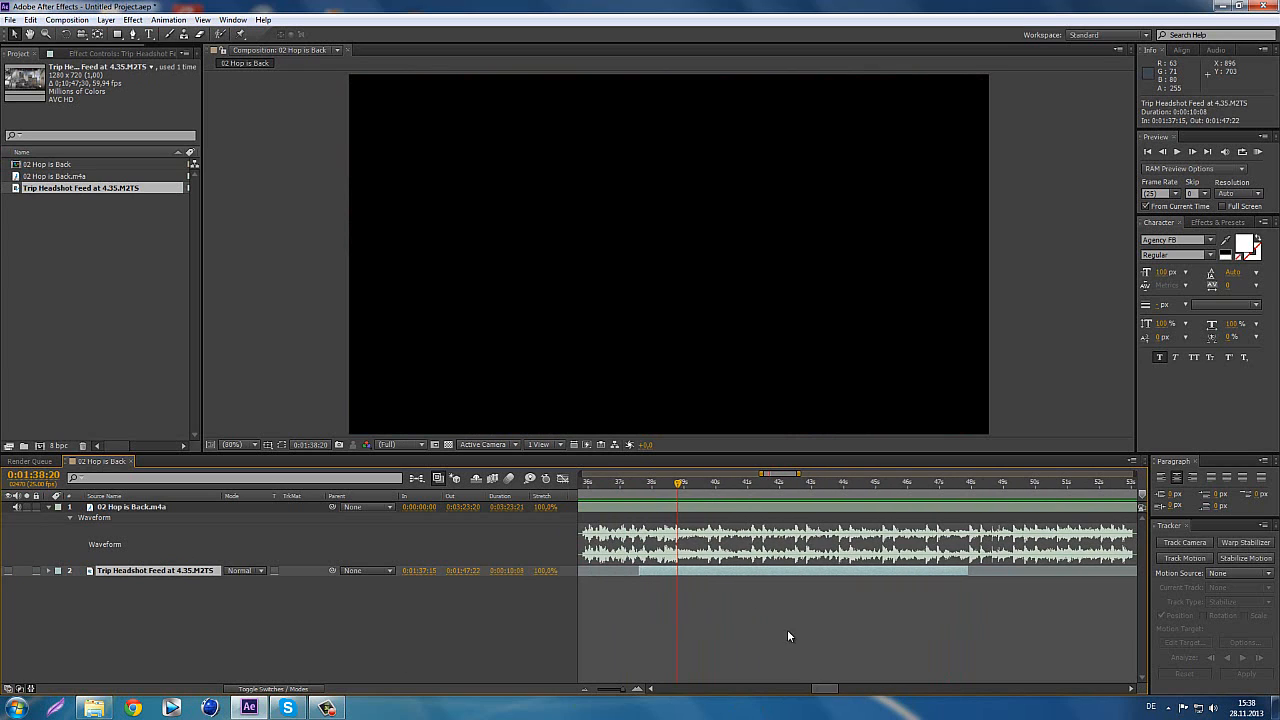
- Duplicate the 02 Hop is Back.m4a layer
click(695, 510)
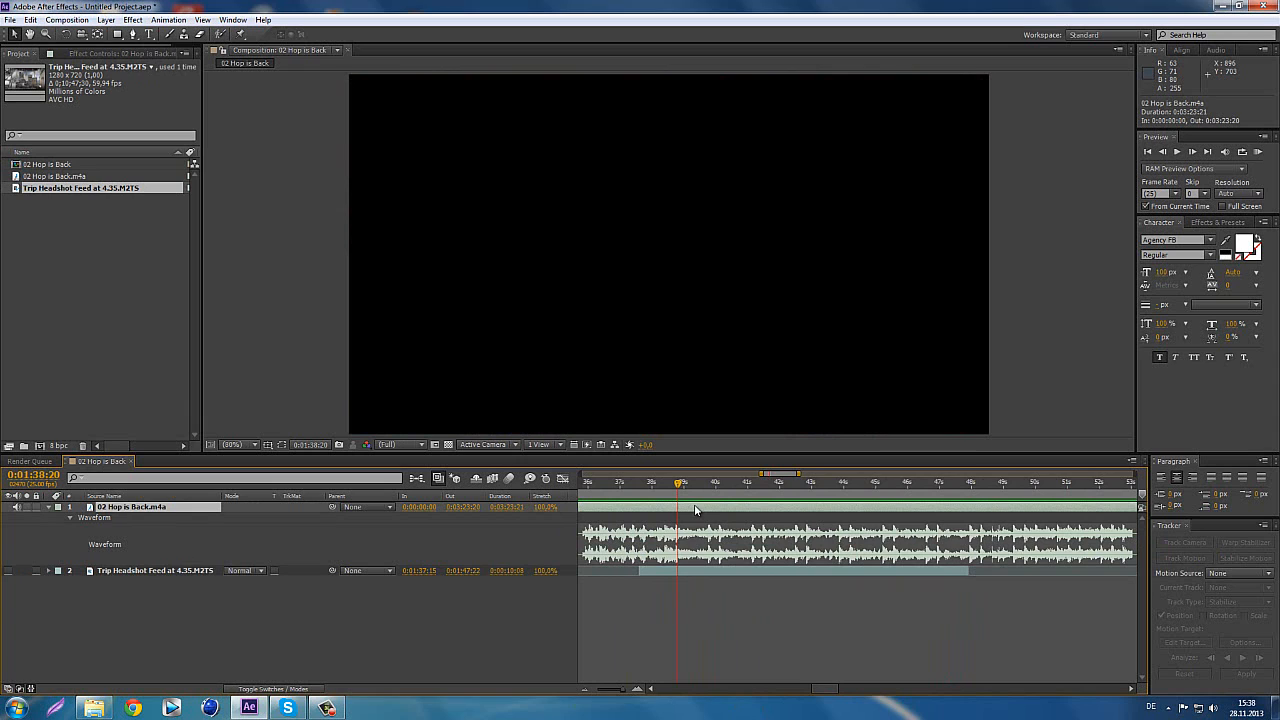
right_click(690, 512)
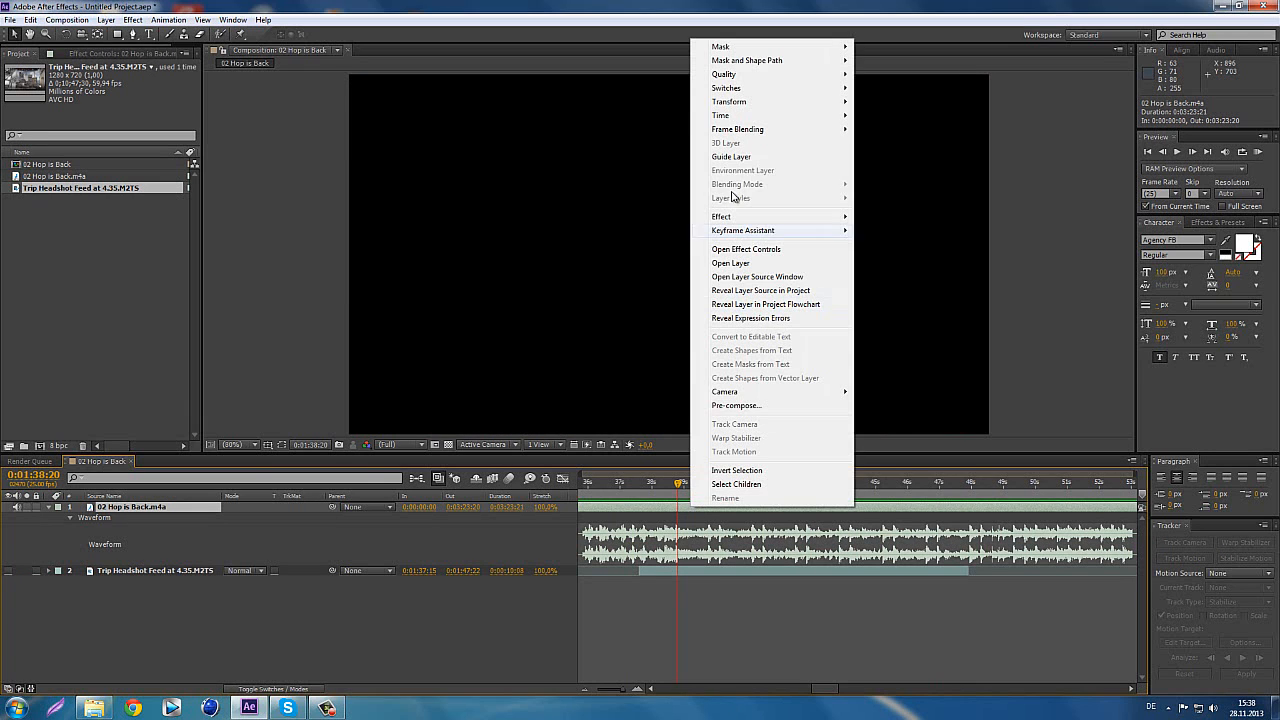
click(164, 508)
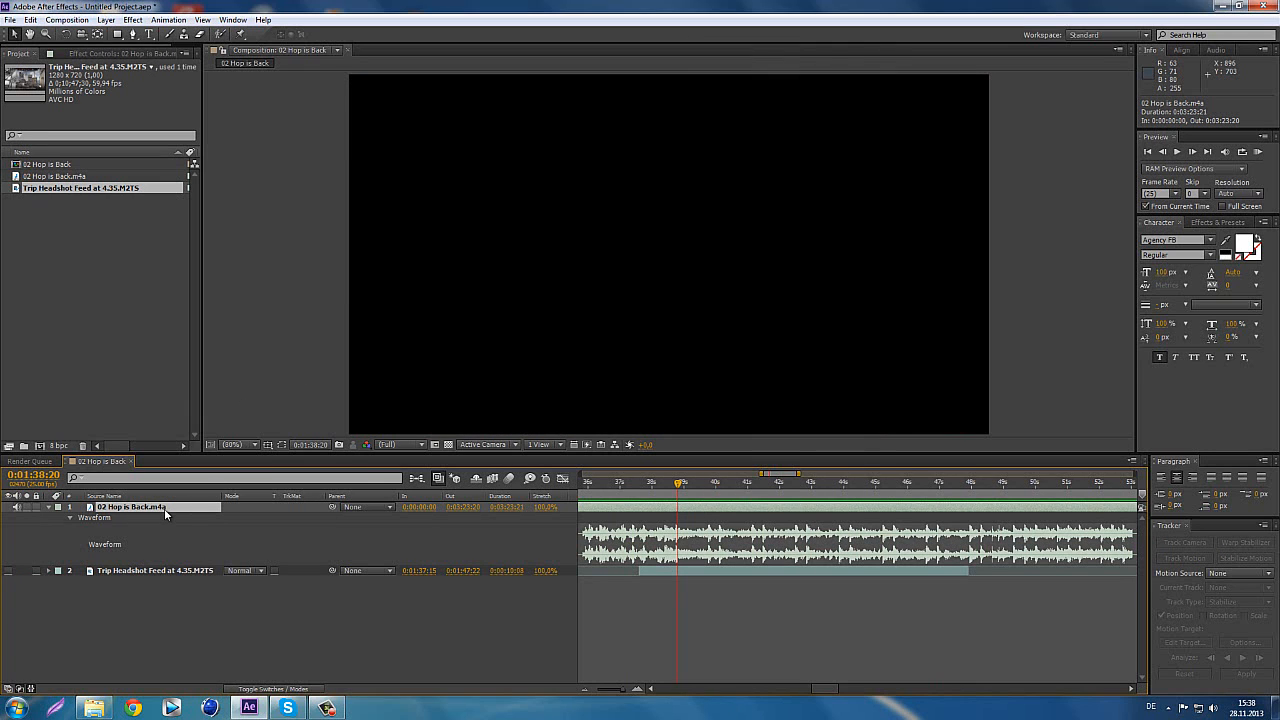
key(ctrl+d)
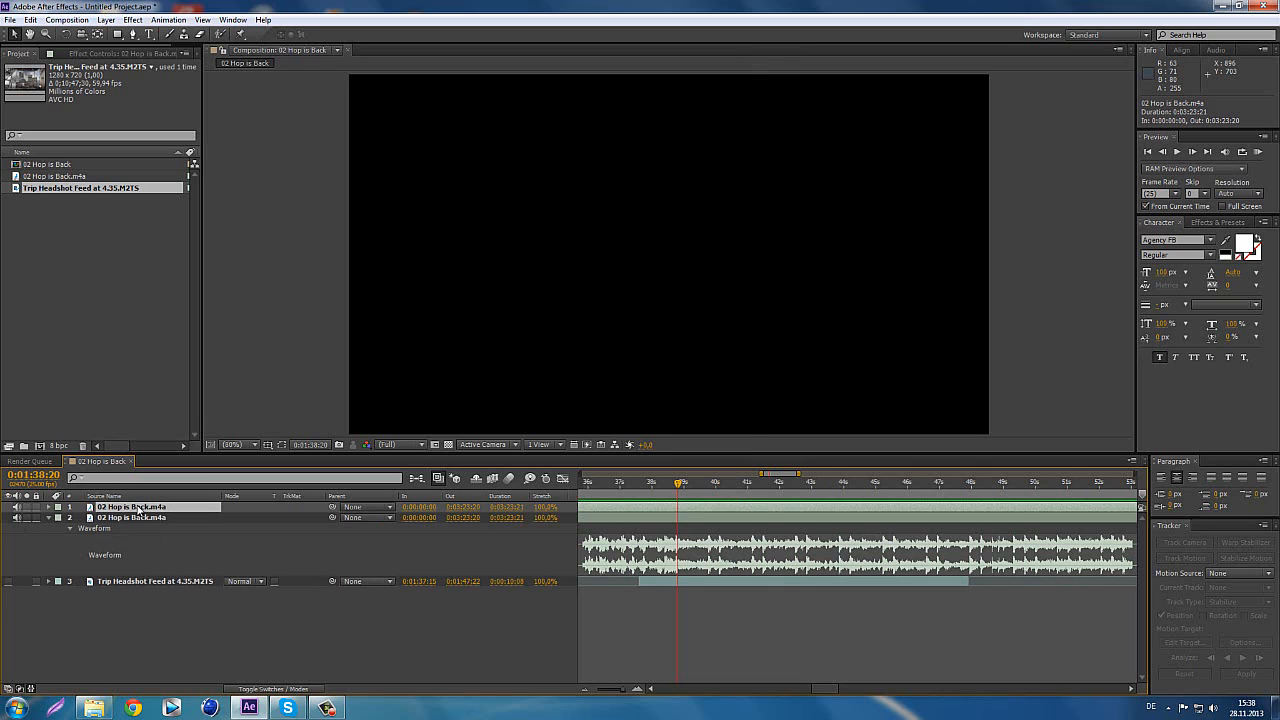
- Apply the Bass & Treble effect to the duplicated song layer with Bass 100 and Treble -100
click(92, 54)
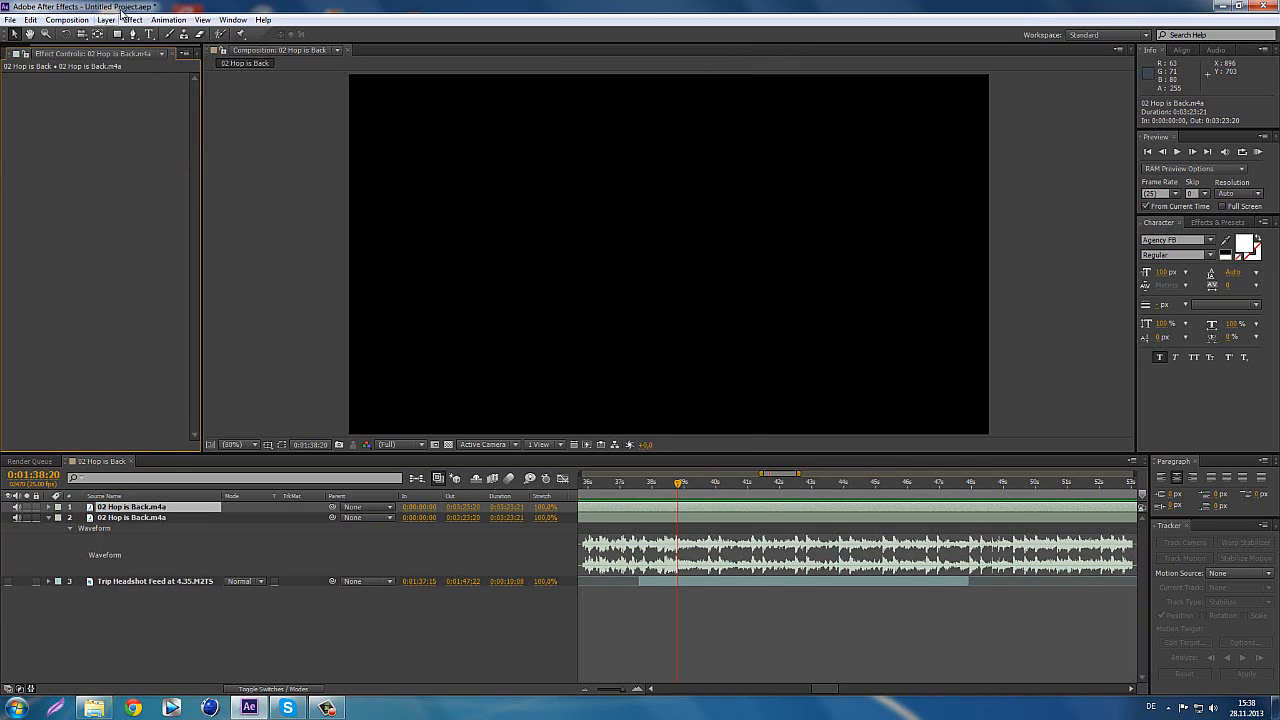
click(132, 20)
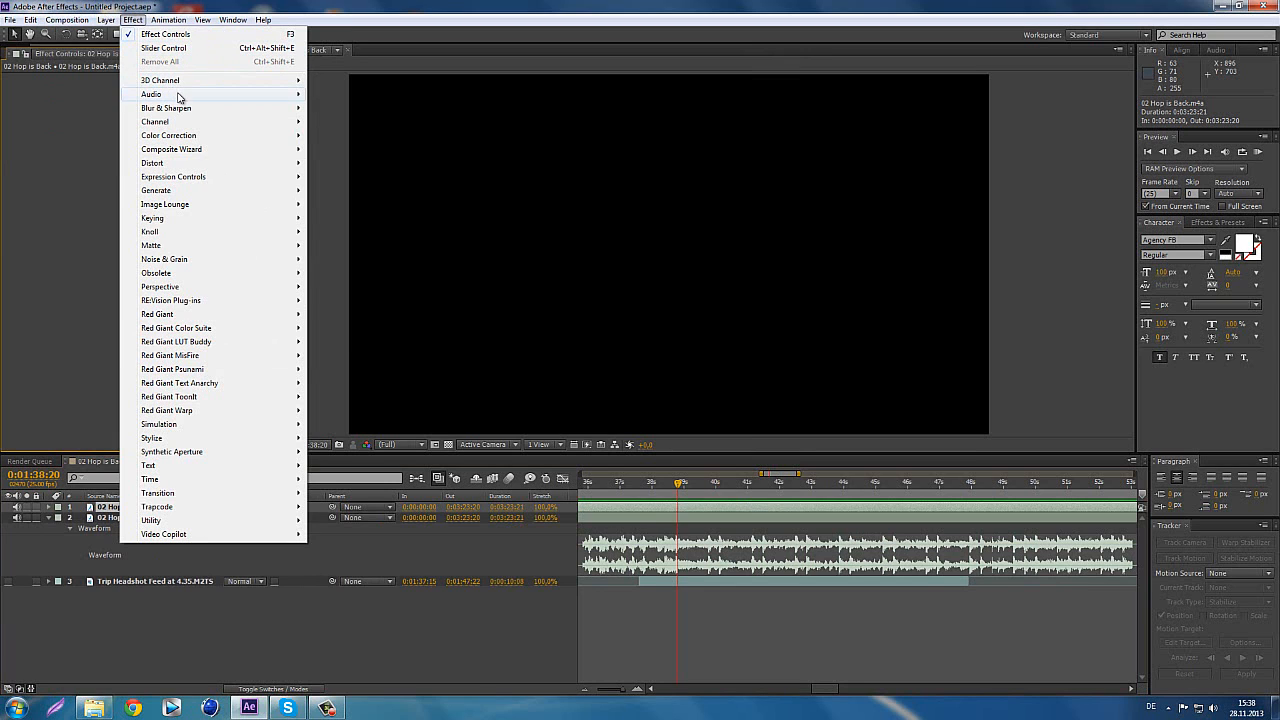
mouse_move(180, 96)
click(348, 107)
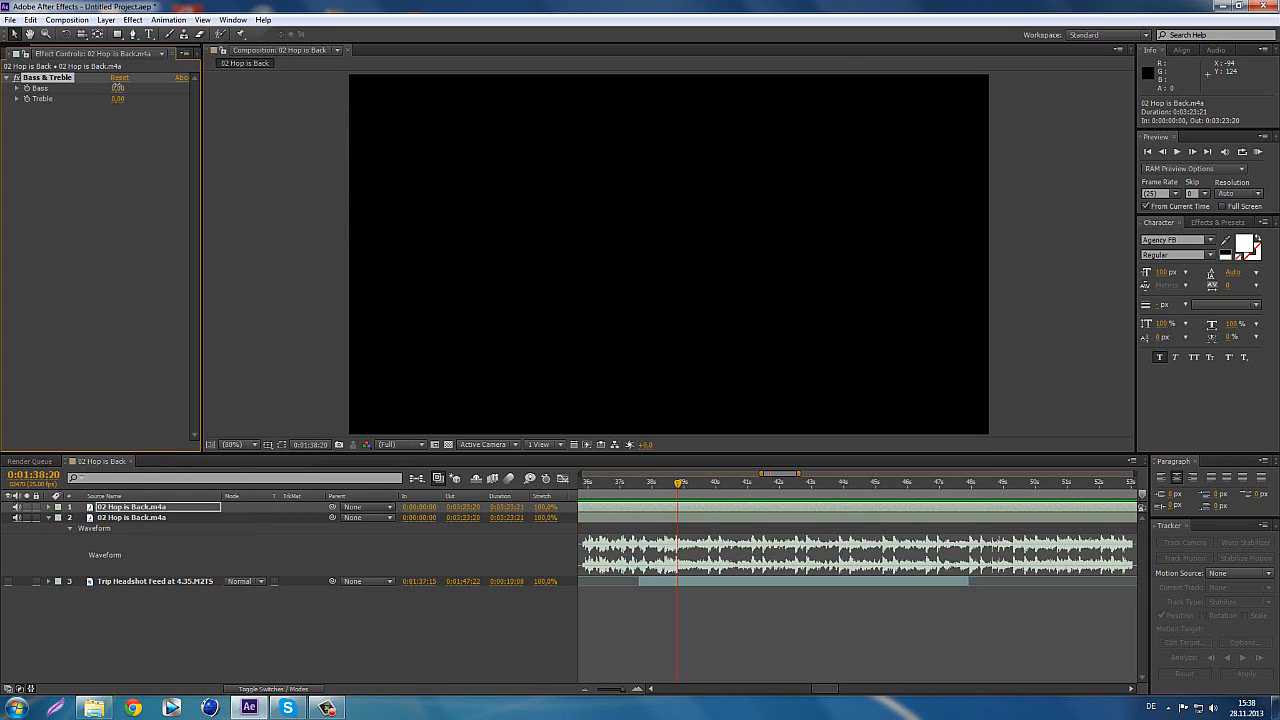
drag(118, 102, 47, 98)
- Show the waveform of the bass-boosted song copy, mute the original song layer and RAM-preview from 0:01:37:15
key(l)
key(l)
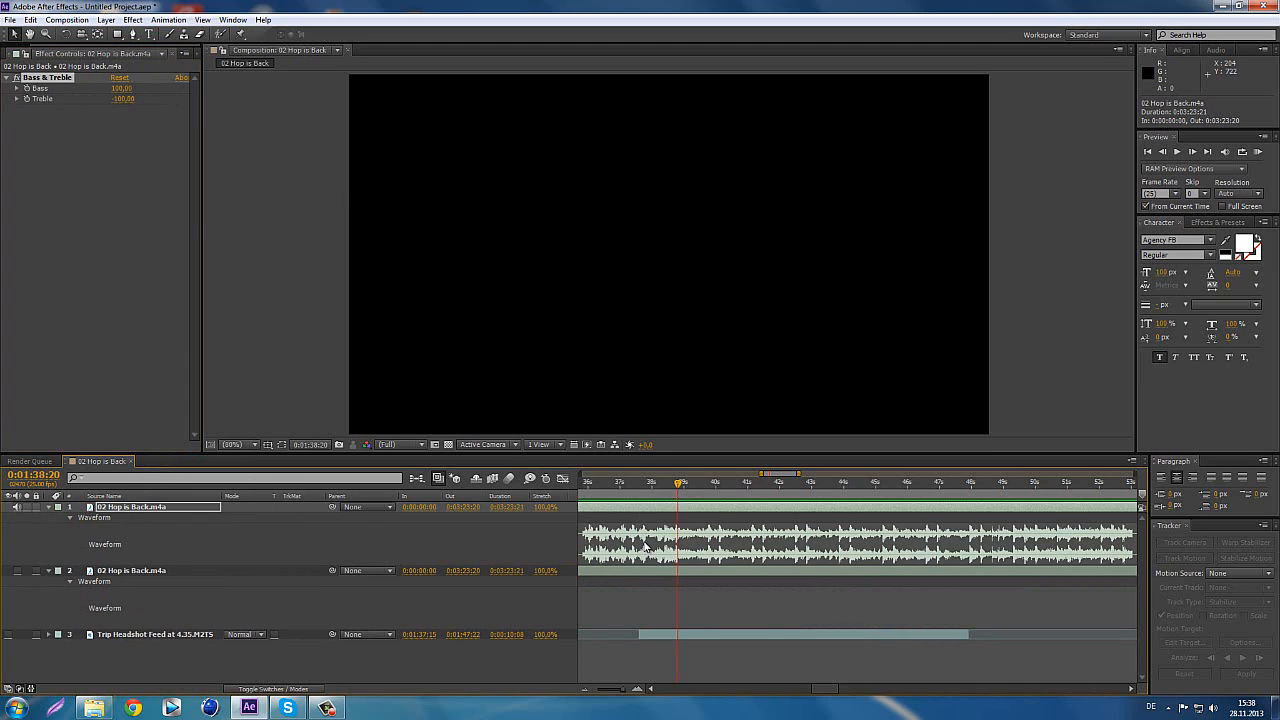
click(640, 483)
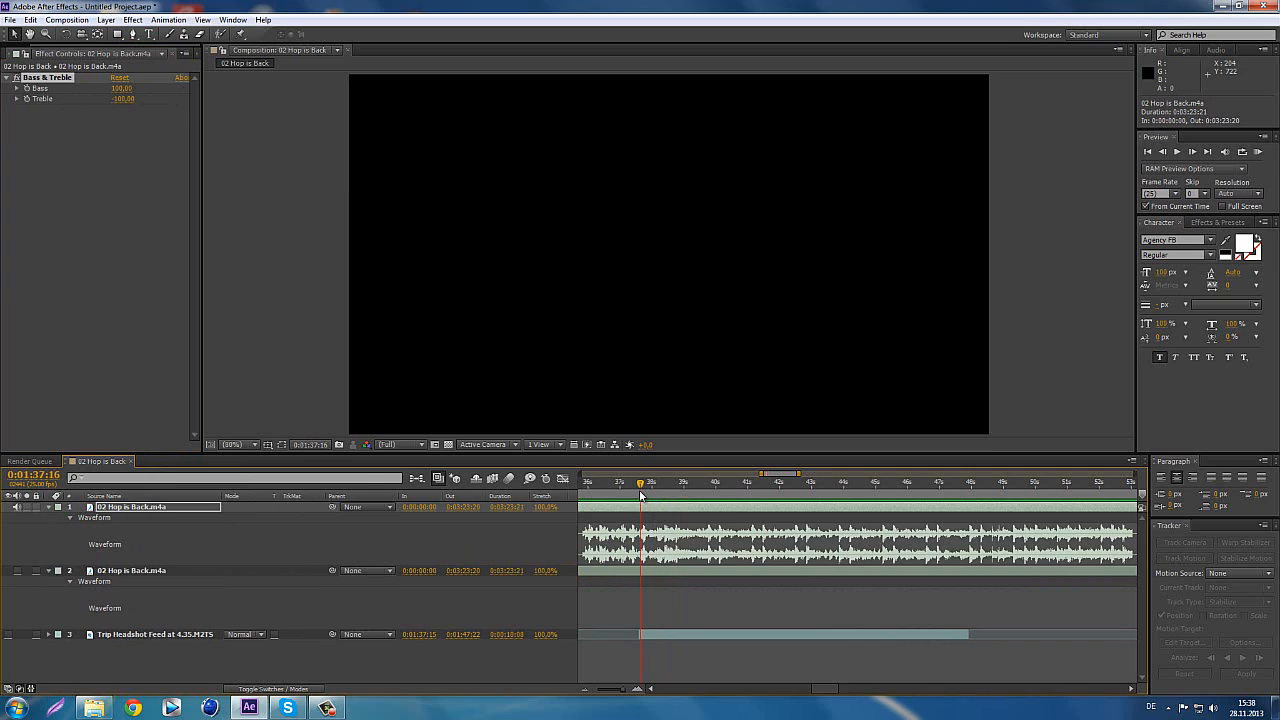
click(1257, 151)
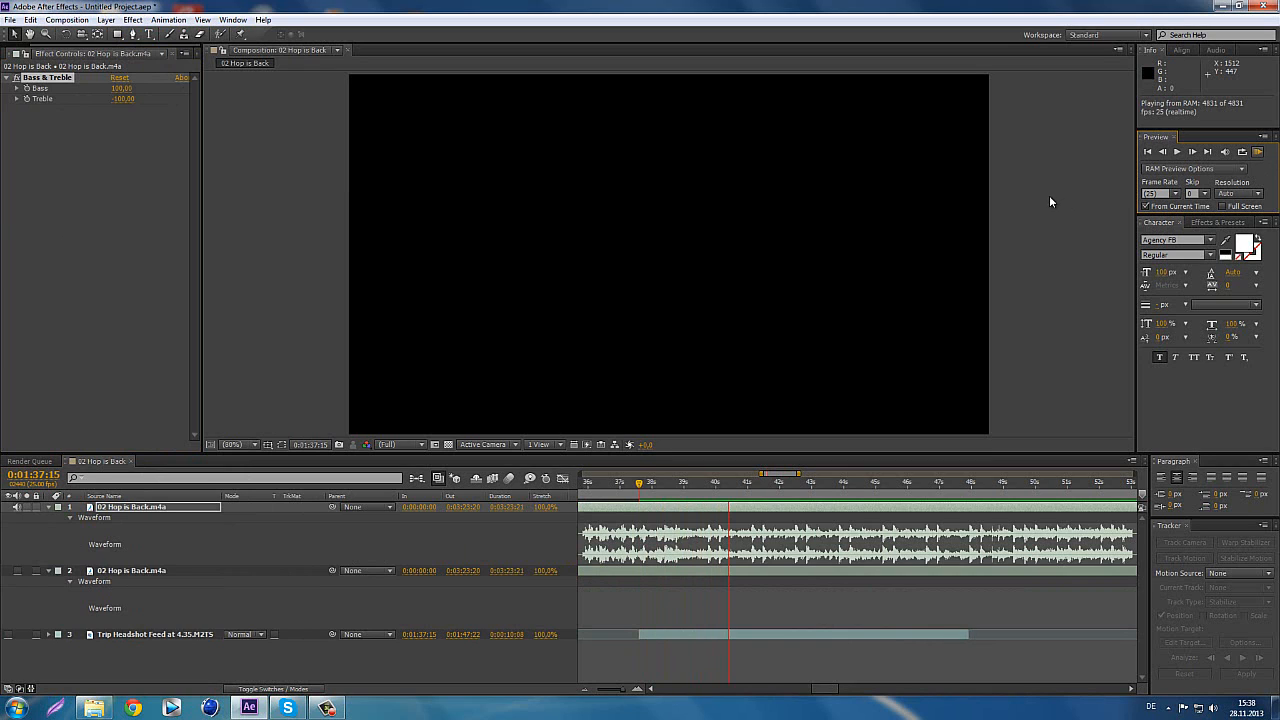
- RAM-preview the original song layer from 0:01:38:10 with the bass-boosted copy muted to compare the sound
mouse_move(647, 490)
mouse_down()
mouse_move(716, 490)
mouse_move(664, 496)
mouse_up()
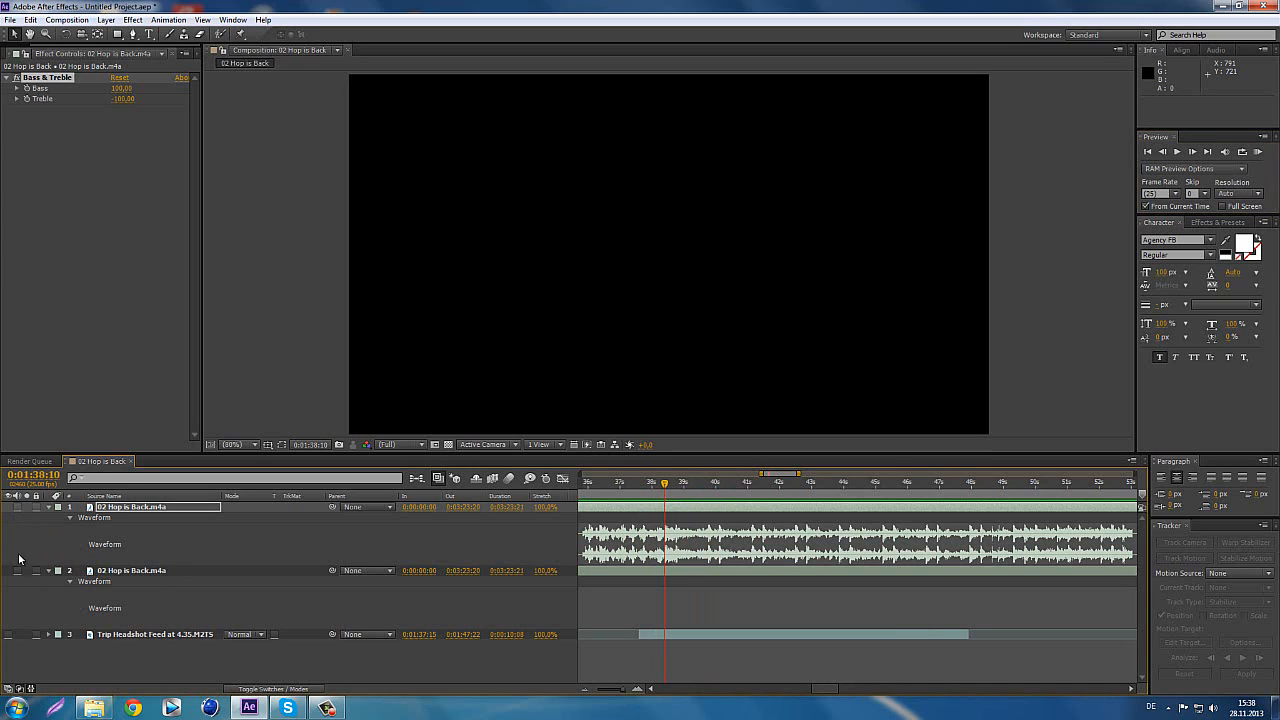
click(16, 570)
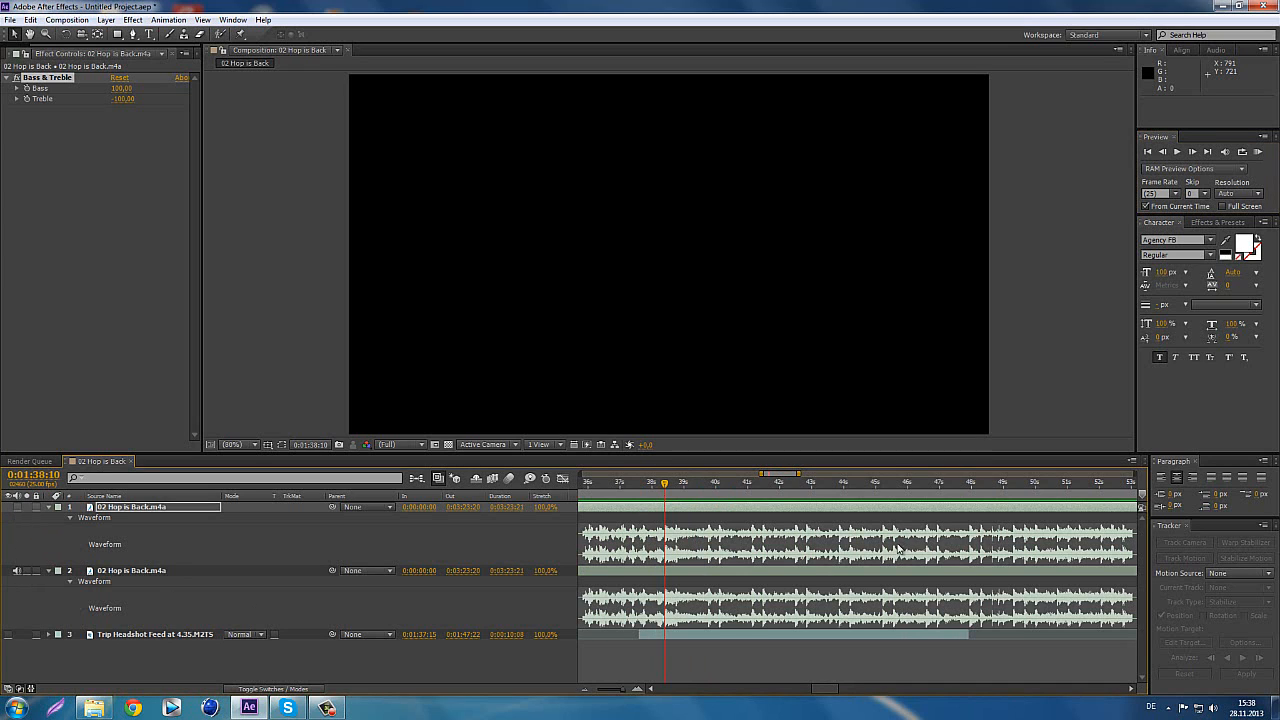
click(1258, 151)
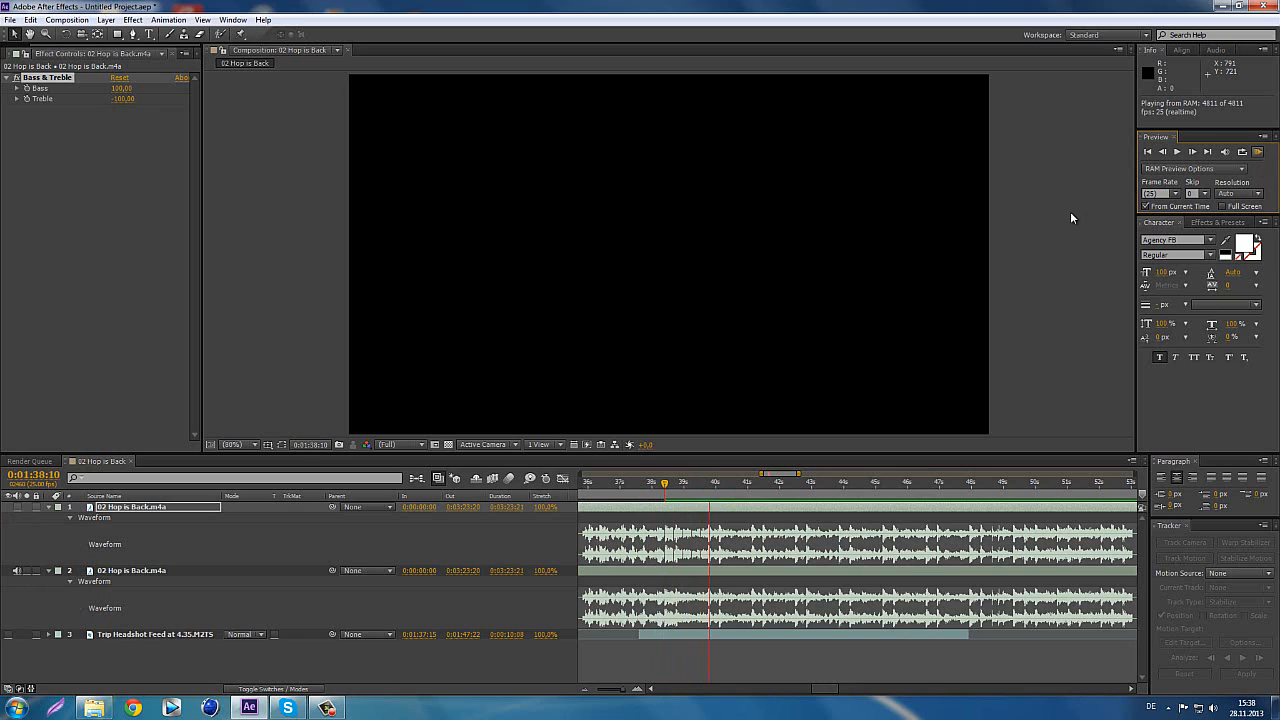
key(space)
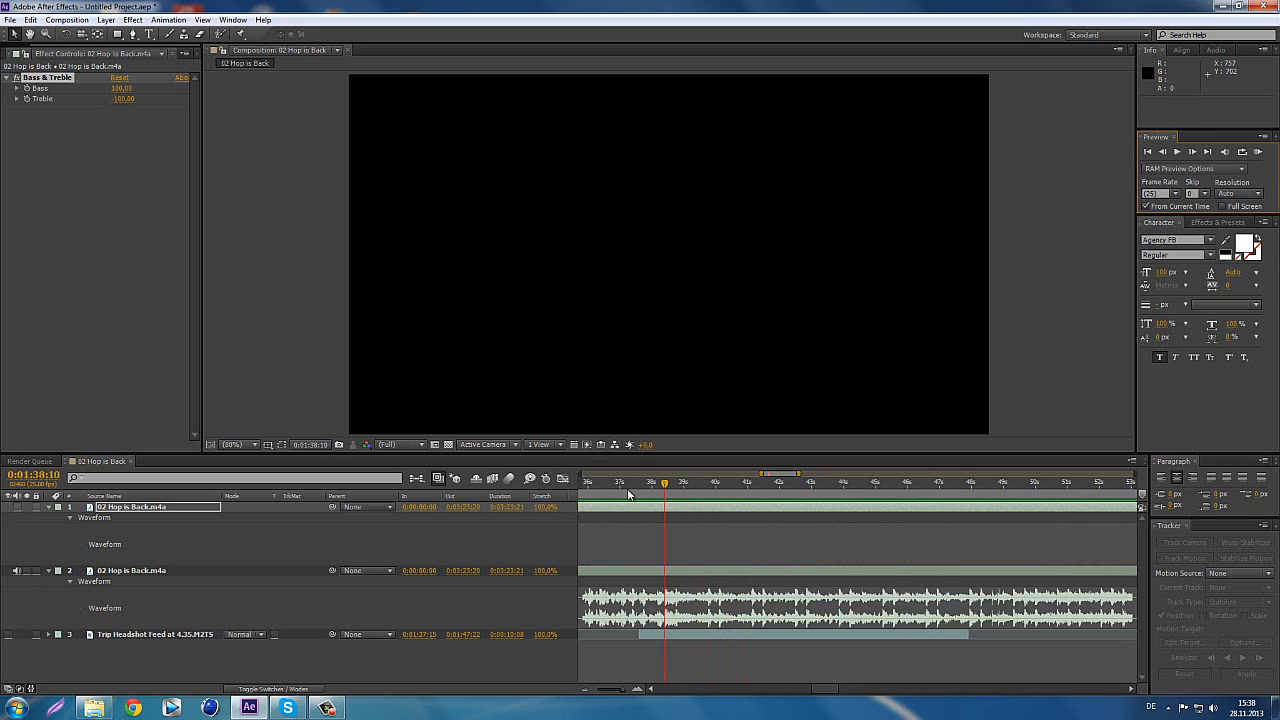
- Mute the original song layer, unmute the bass-boosted copy and move the current time to 0:01:38:02
click(16, 507)
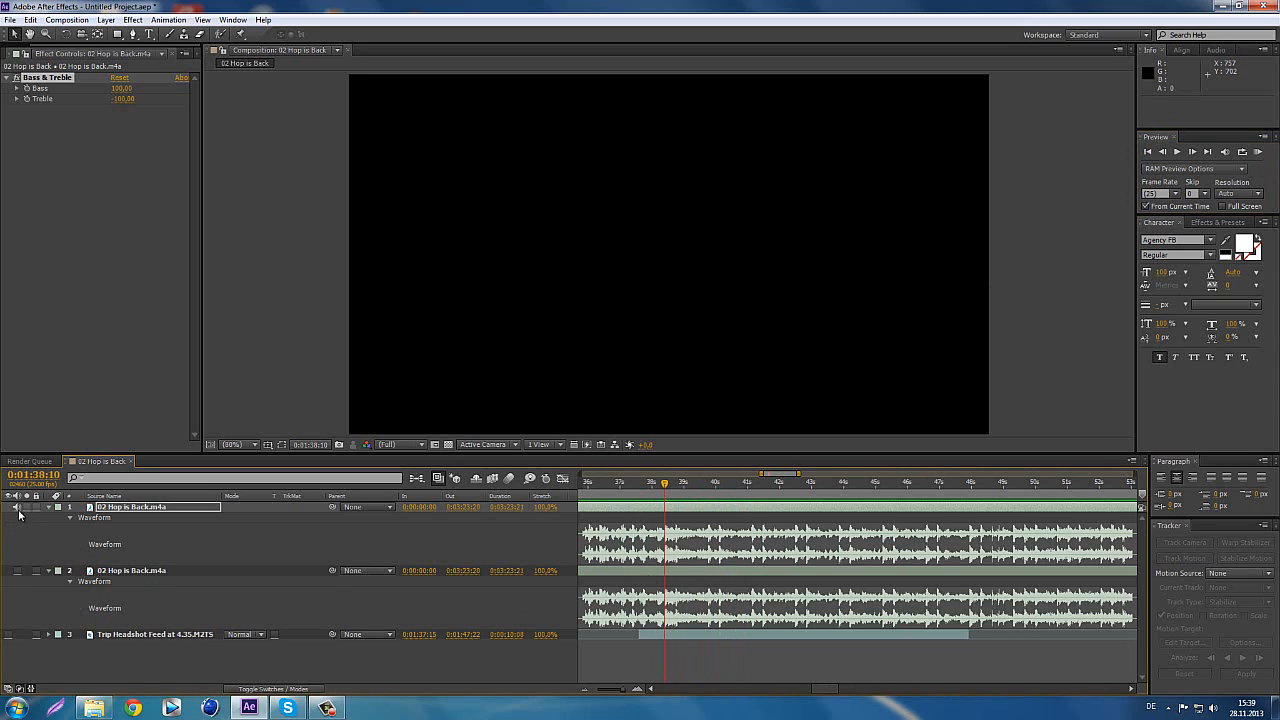
drag(678, 495, 691, 519)
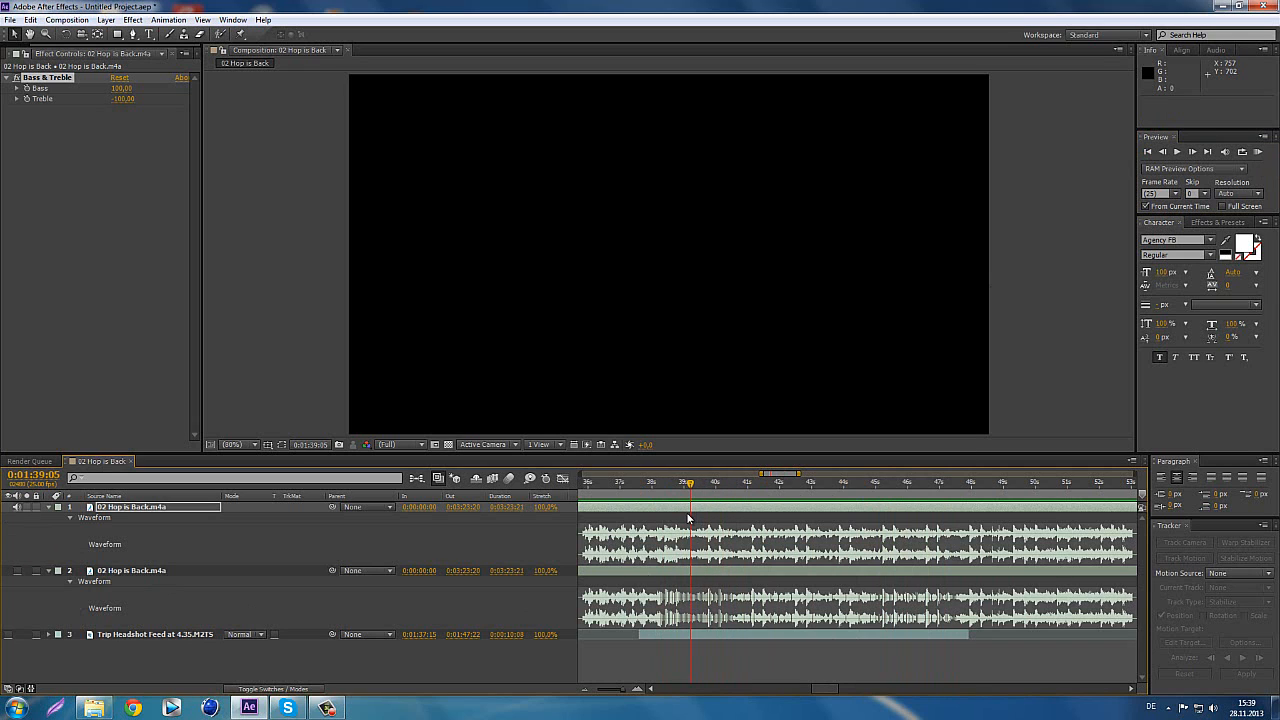
click(656, 488)
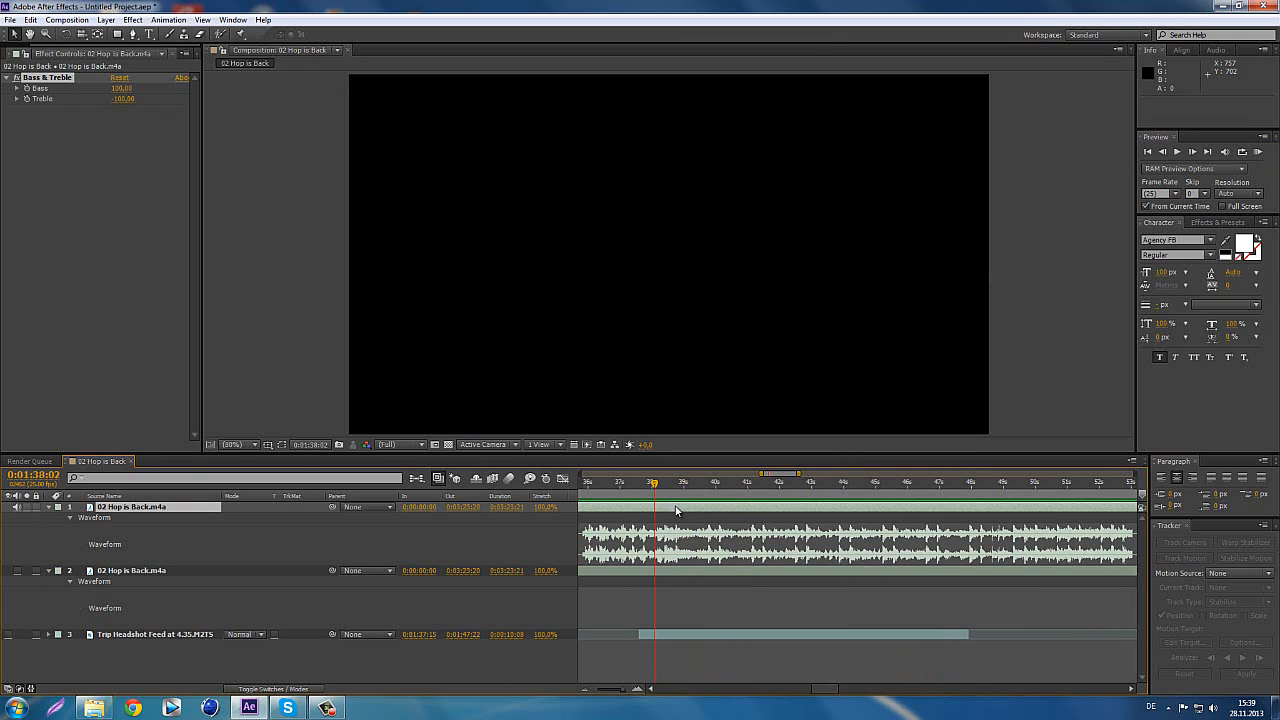
- Convert the bass-boosted song layer's audio to keyframes
right_click(676, 508)
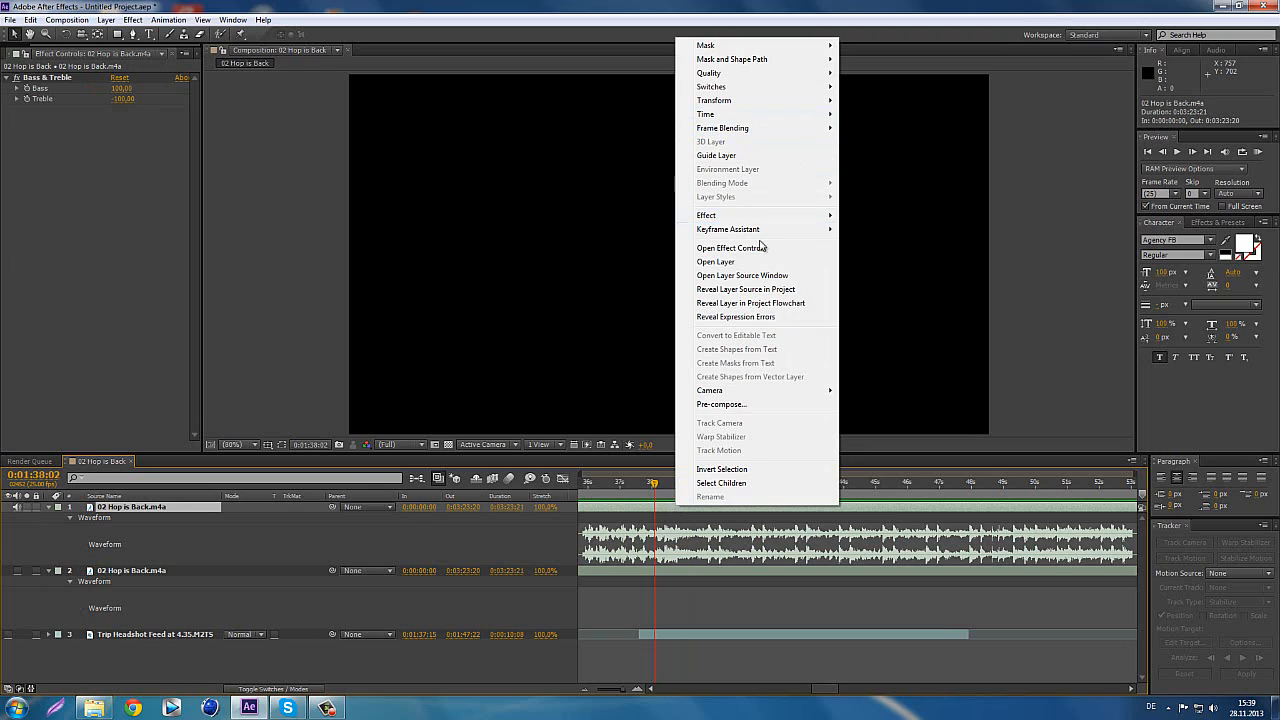
mouse_move(790, 232)
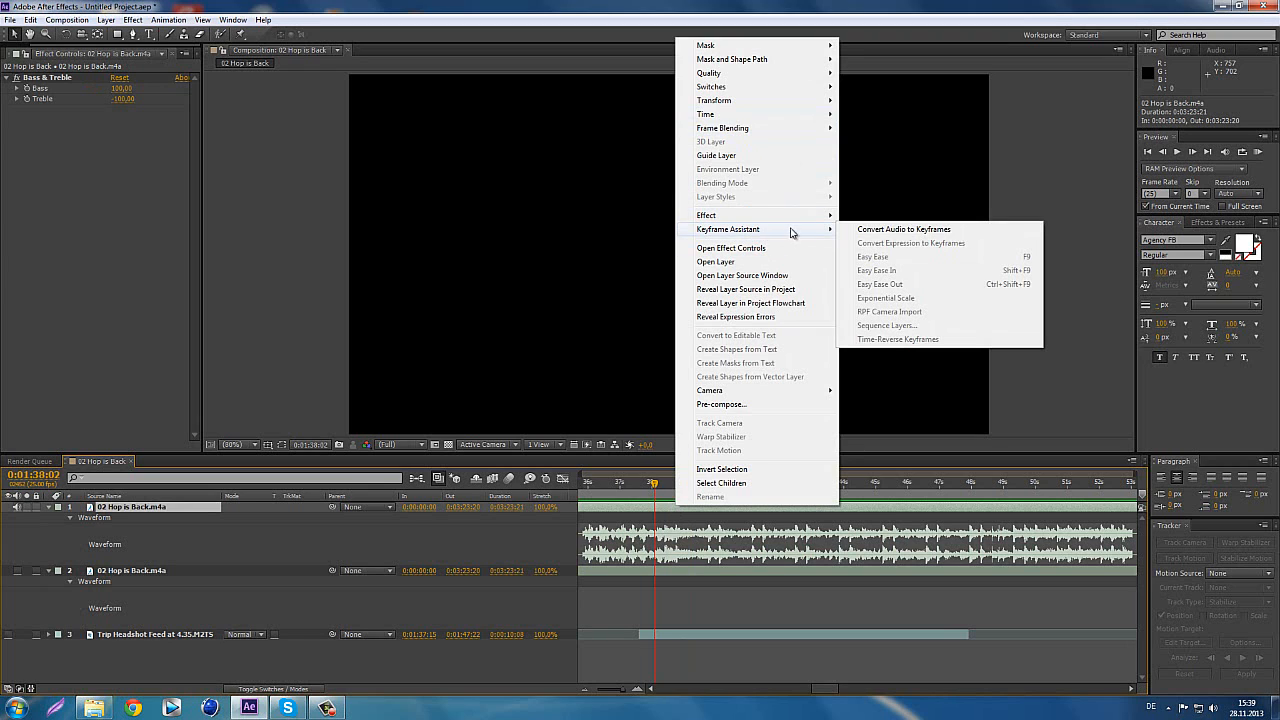
click(903, 232)
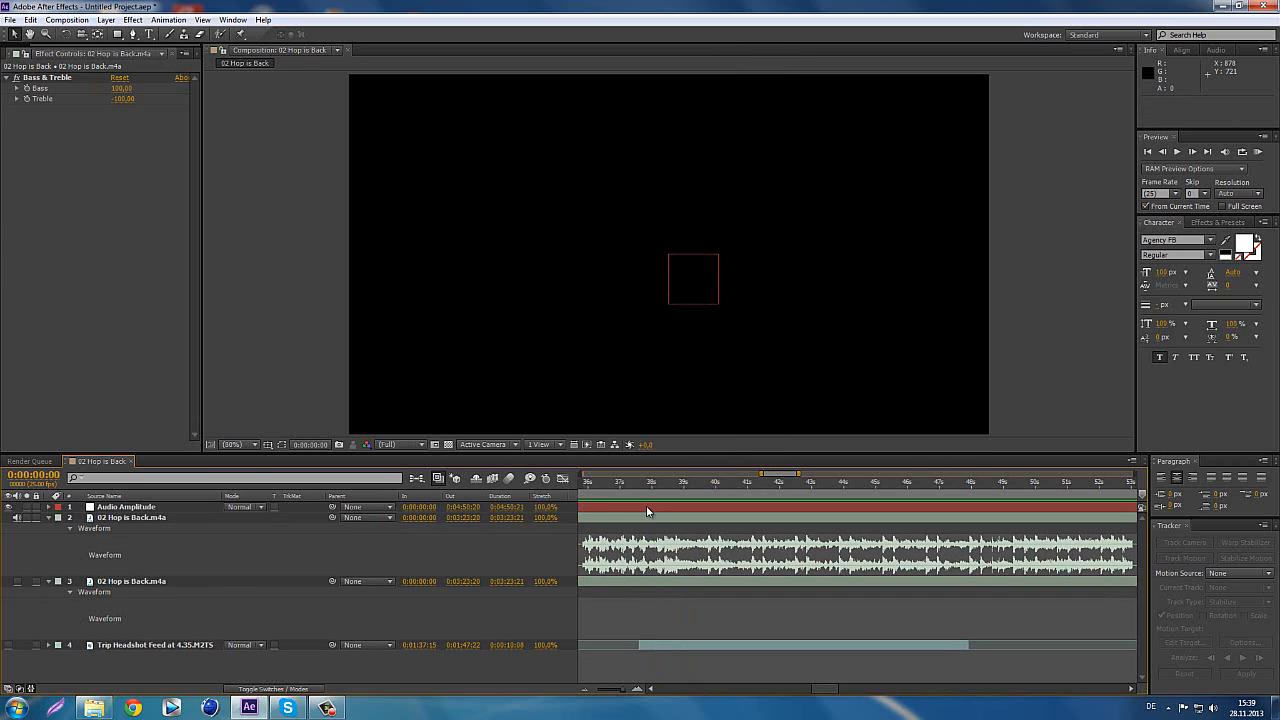
- Reveal the Audio Amplitude layer's keyframed properties at 0:01:38:05 and select the Both Channels slider
drag(647, 491, 655, 490)
click(152, 510)
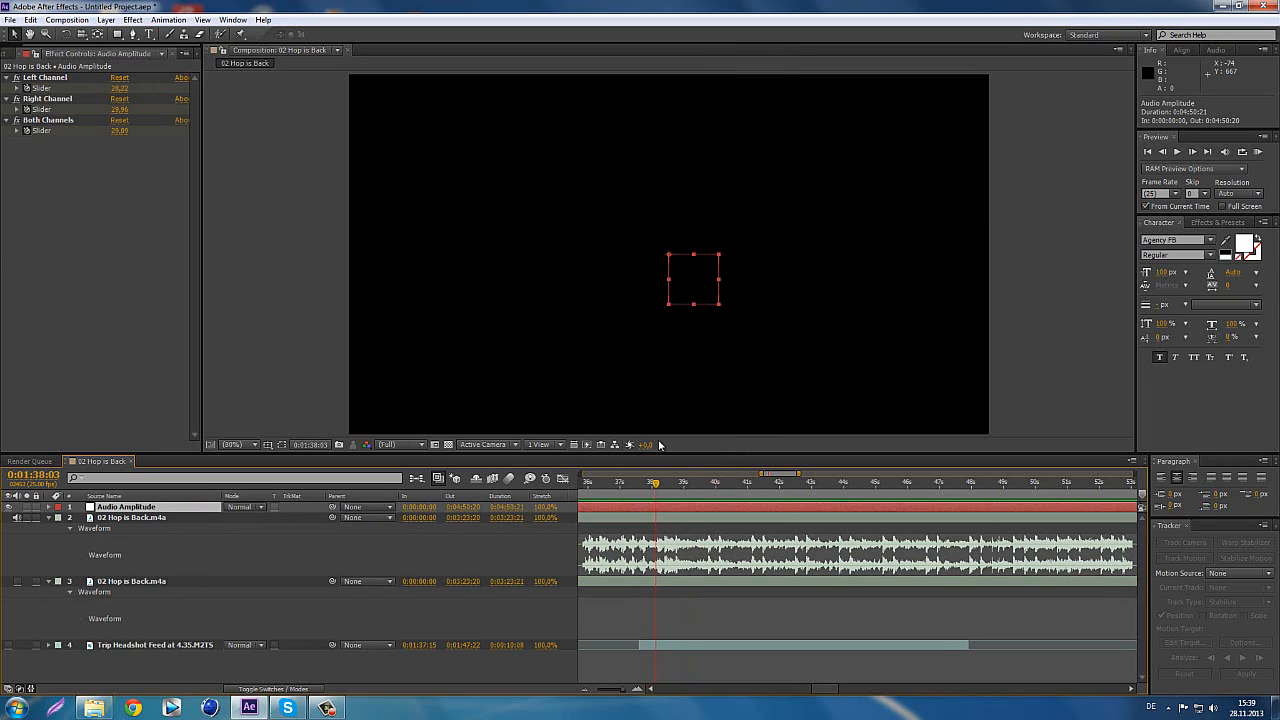
key(u)
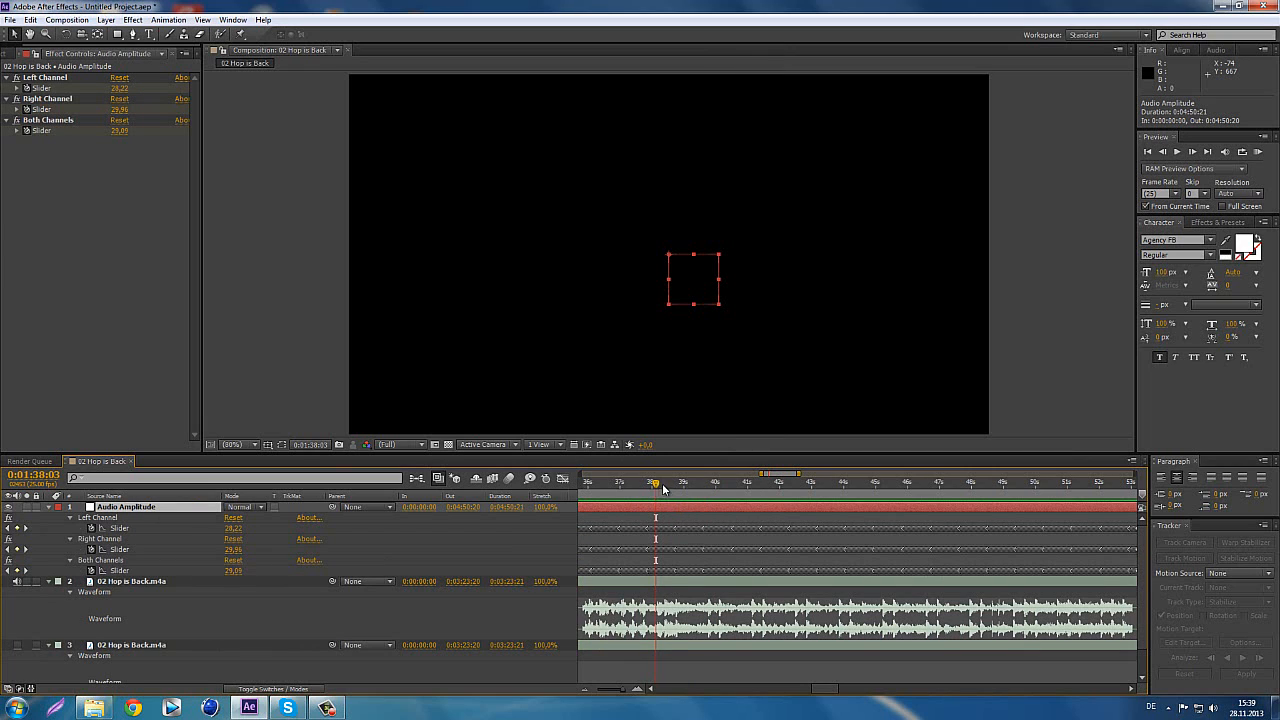
mouse_move(662, 488)
mouse_down()
mouse_move(676, 485)
mouse_move(658, 485)
mouse_up()
click(127, 571)
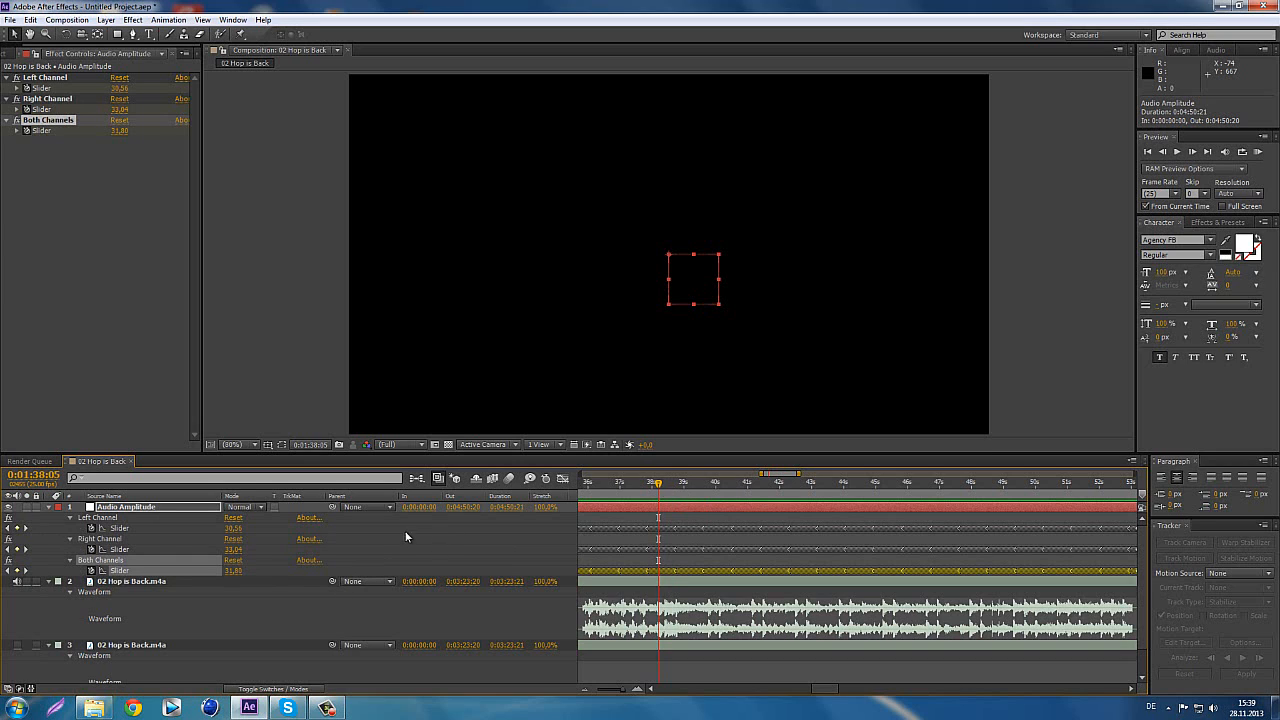
- View the Both Channels slider in the graph editor and move the current time to the beat at 0:01:38:10
click(562, 480)
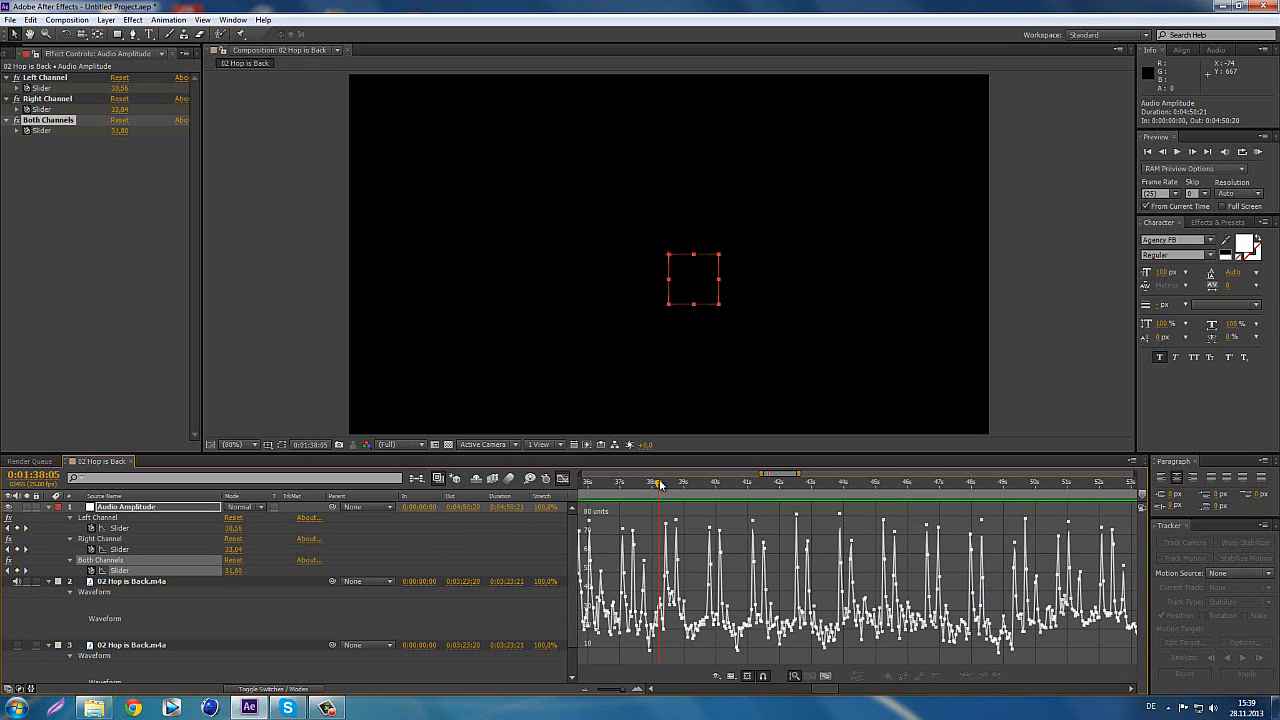
mouse_move(660, 484)
mouse_down()
mouse_move(751, 507)
mouse_move(767, 483)
mouse_move(665, 487)
mouse_up()
click(564, 479)
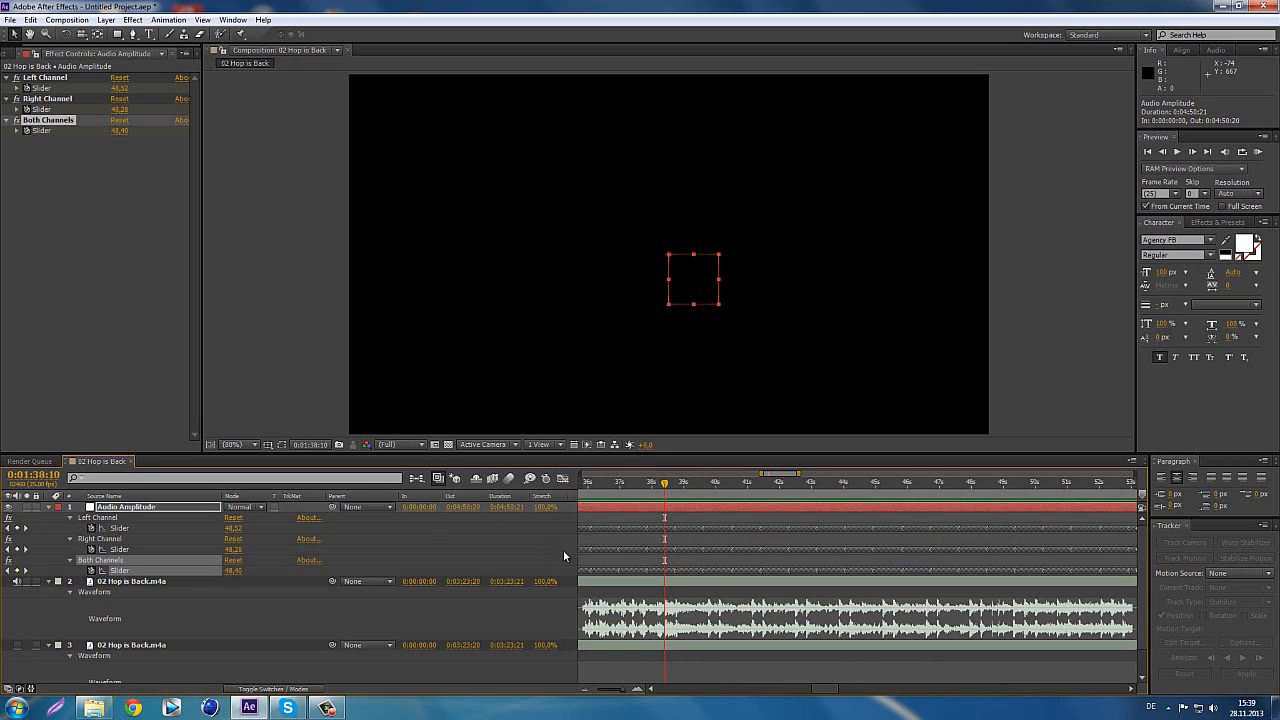
- Delete the Left Channel and Right Channel effects from the Audio Amplitude layer, keeping only Both Channels
click(36, 99)
shift+click(44, 80)
key(Delete)
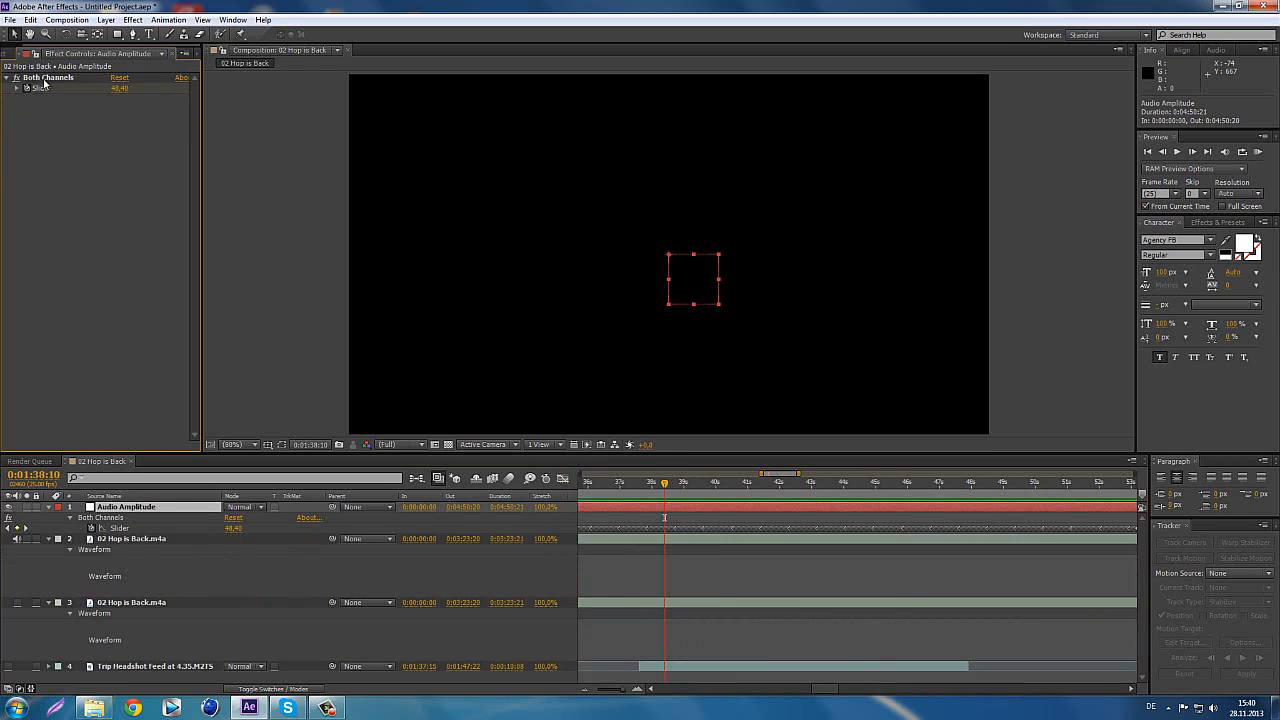
click(111, 517)
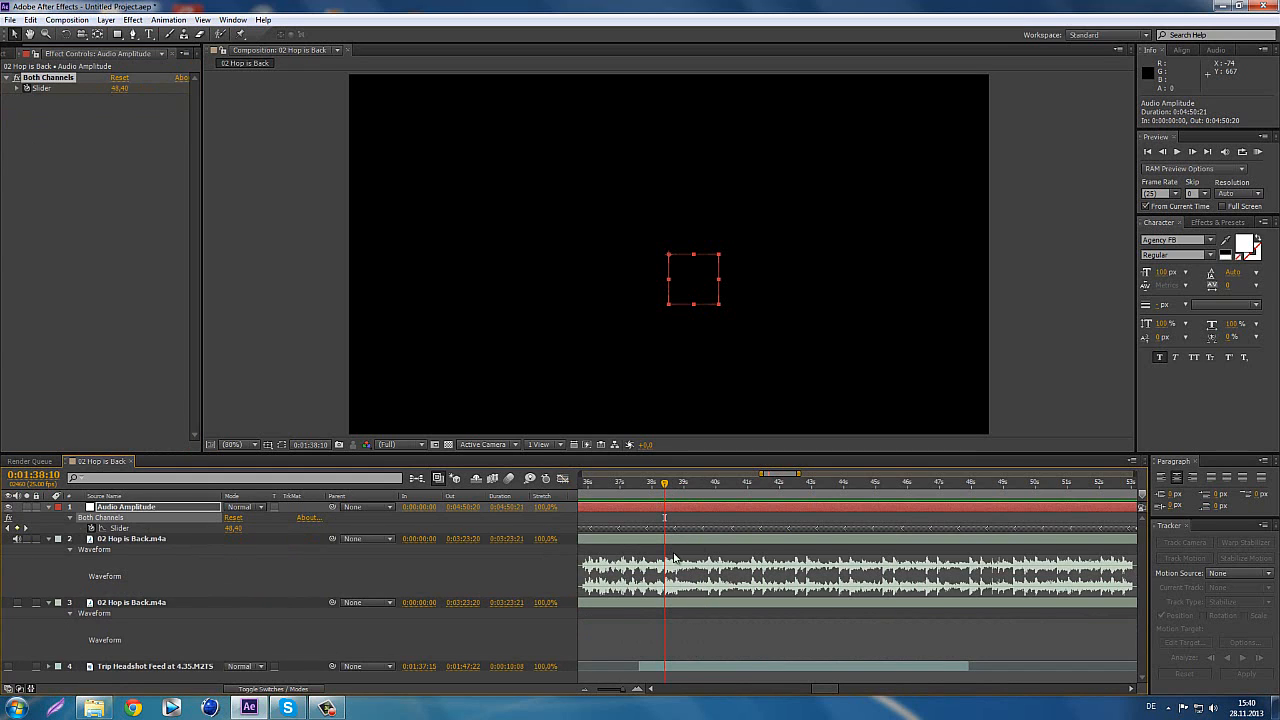
- Turn on the visibility of the Trip Headshot Feed at 4.35.M2TS clip layer
click(684, 669)
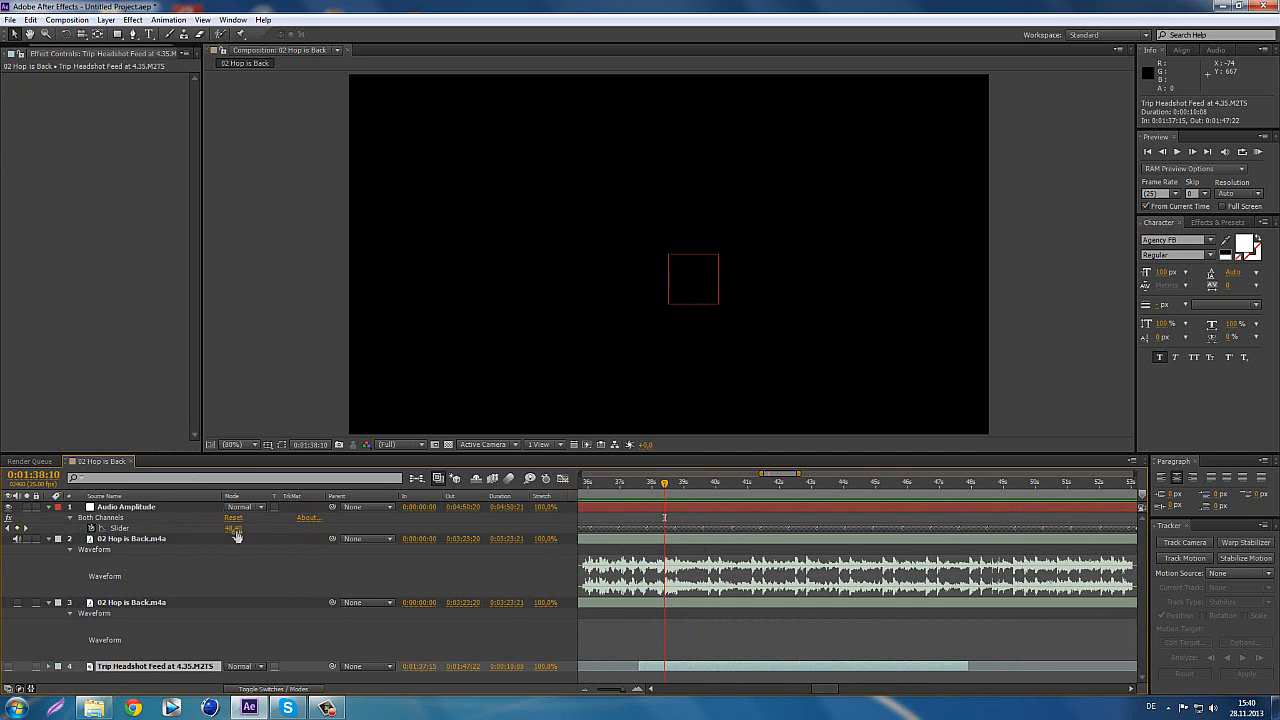
click(9, 667)
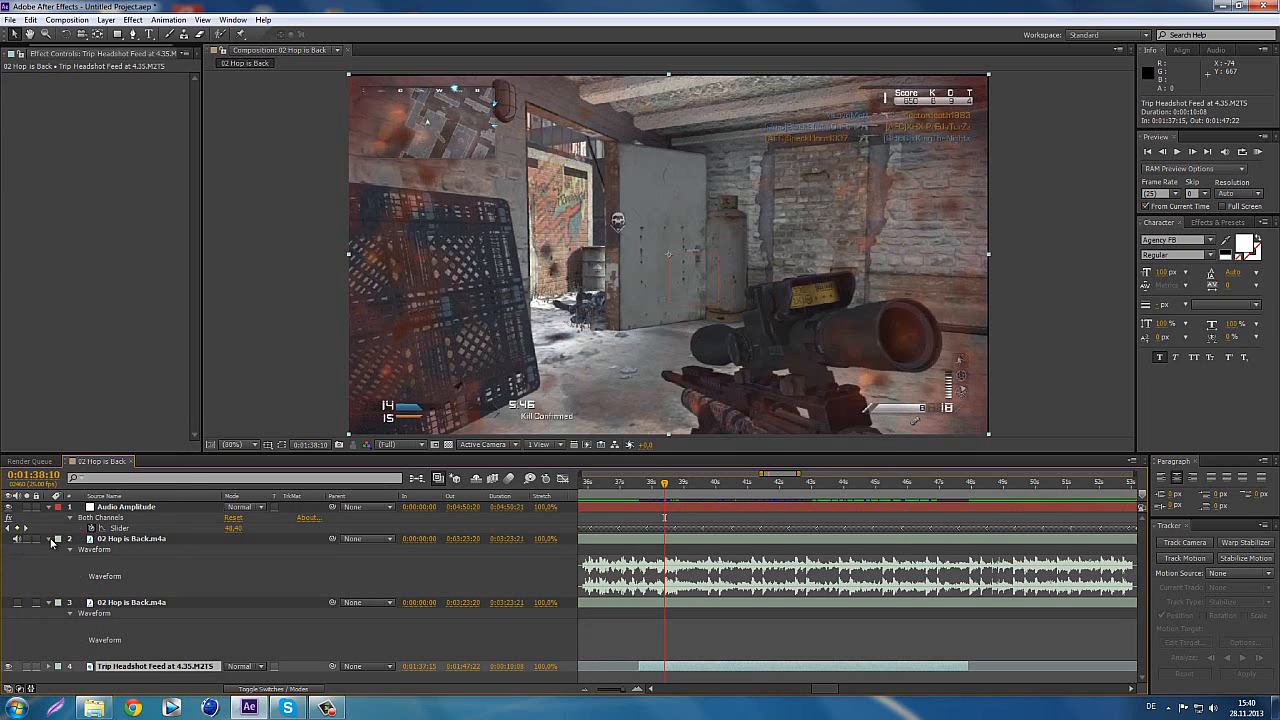
- Remove the Bass & Treble effect and delete the duplicate song layer, leaving one audible 02 Hop is Back.m4a layer
click(155, 541)
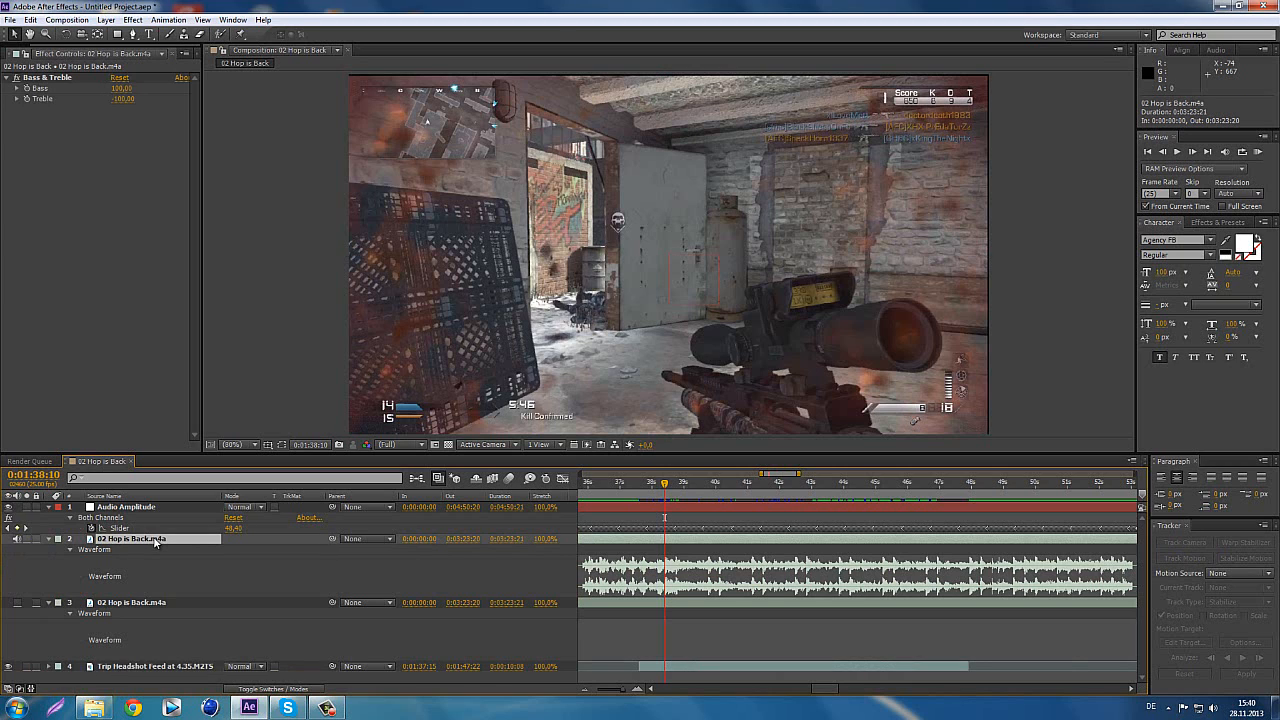
click(48, 78)
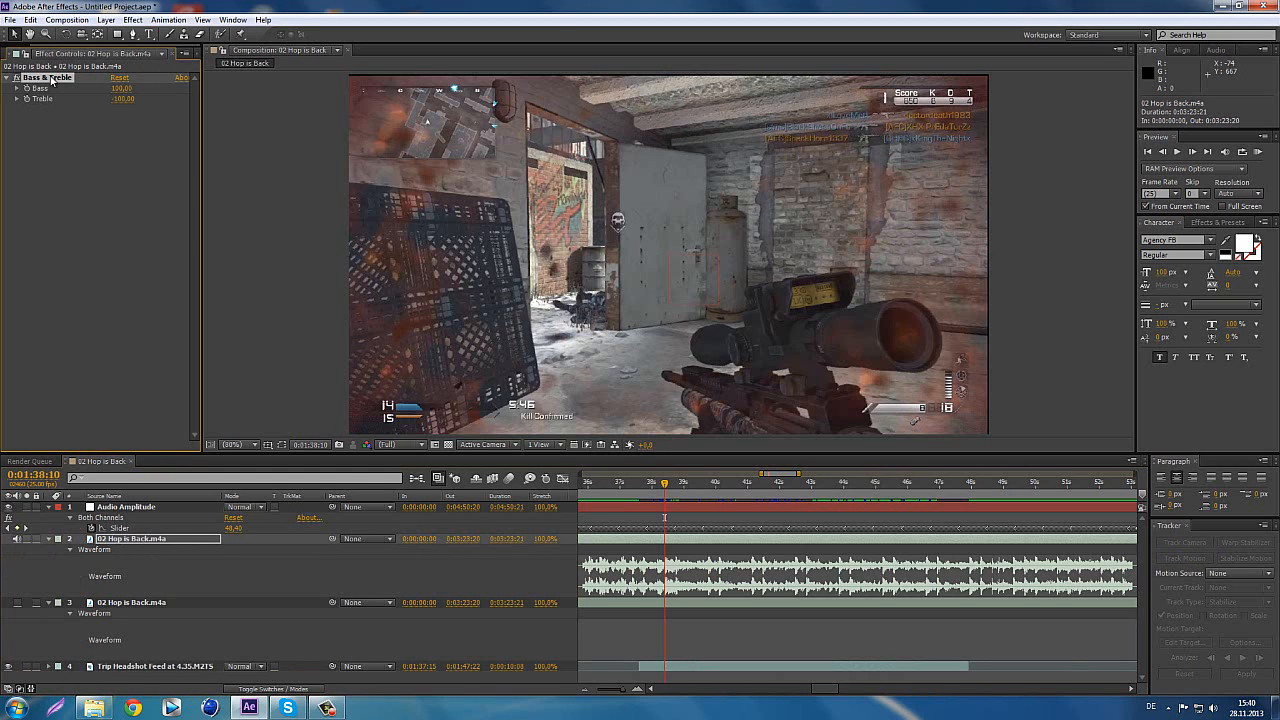
key(Delete)
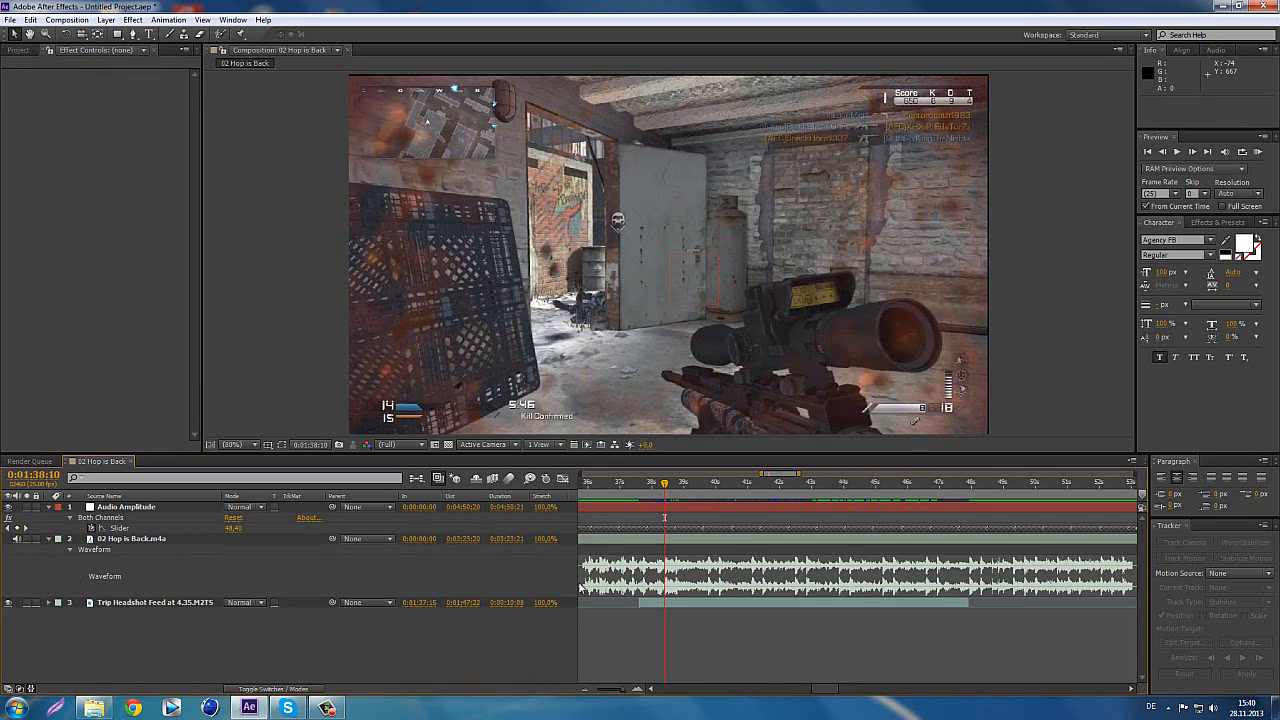
click(700, 599)
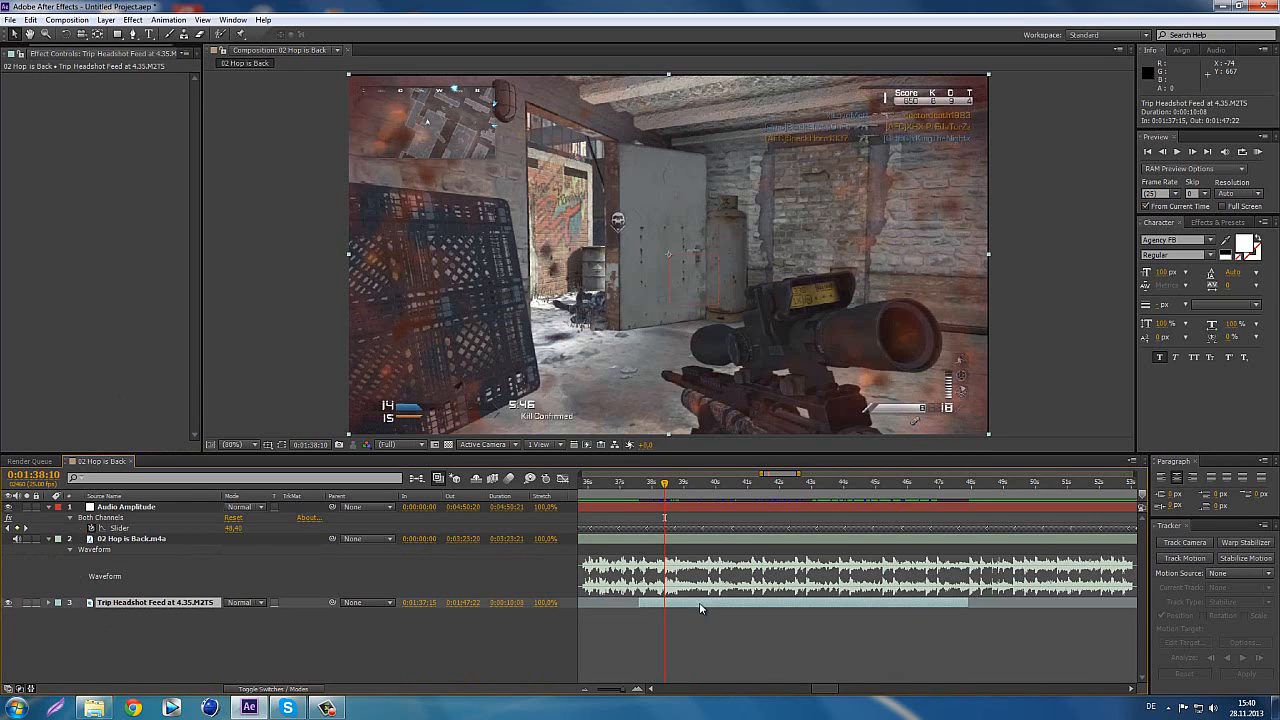
click(132, 20)
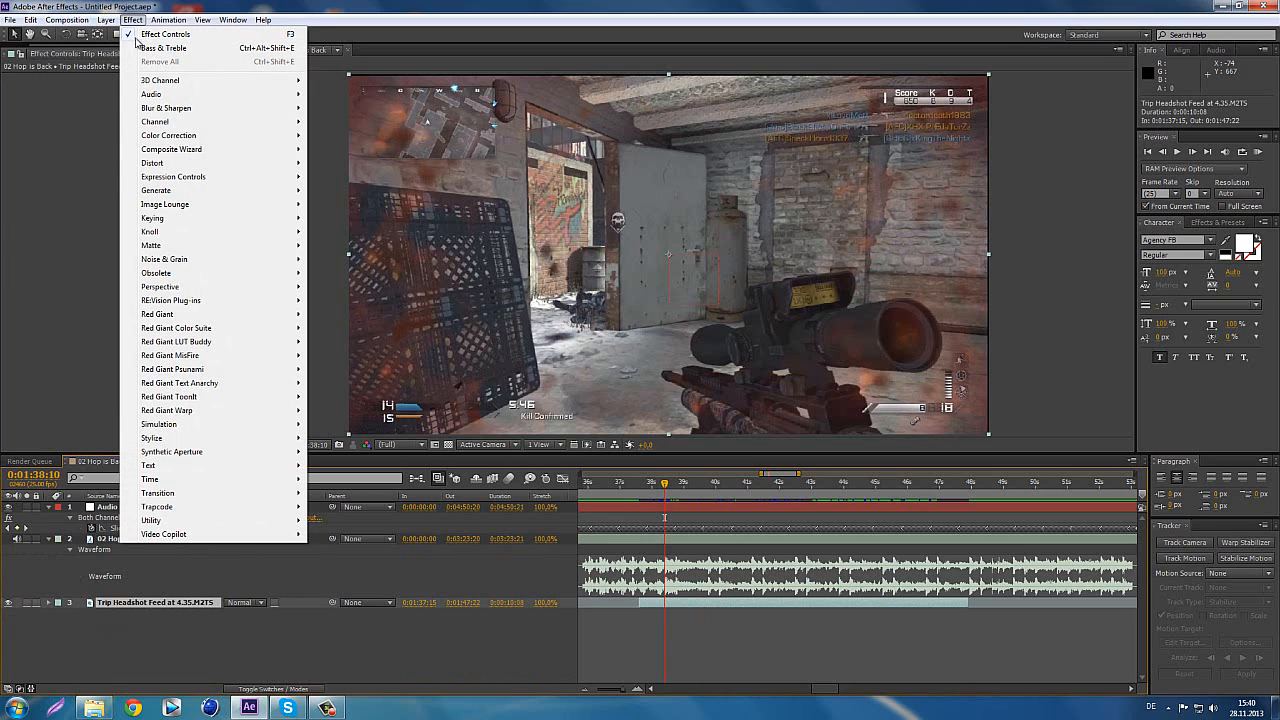
mouse_move(290, 163)
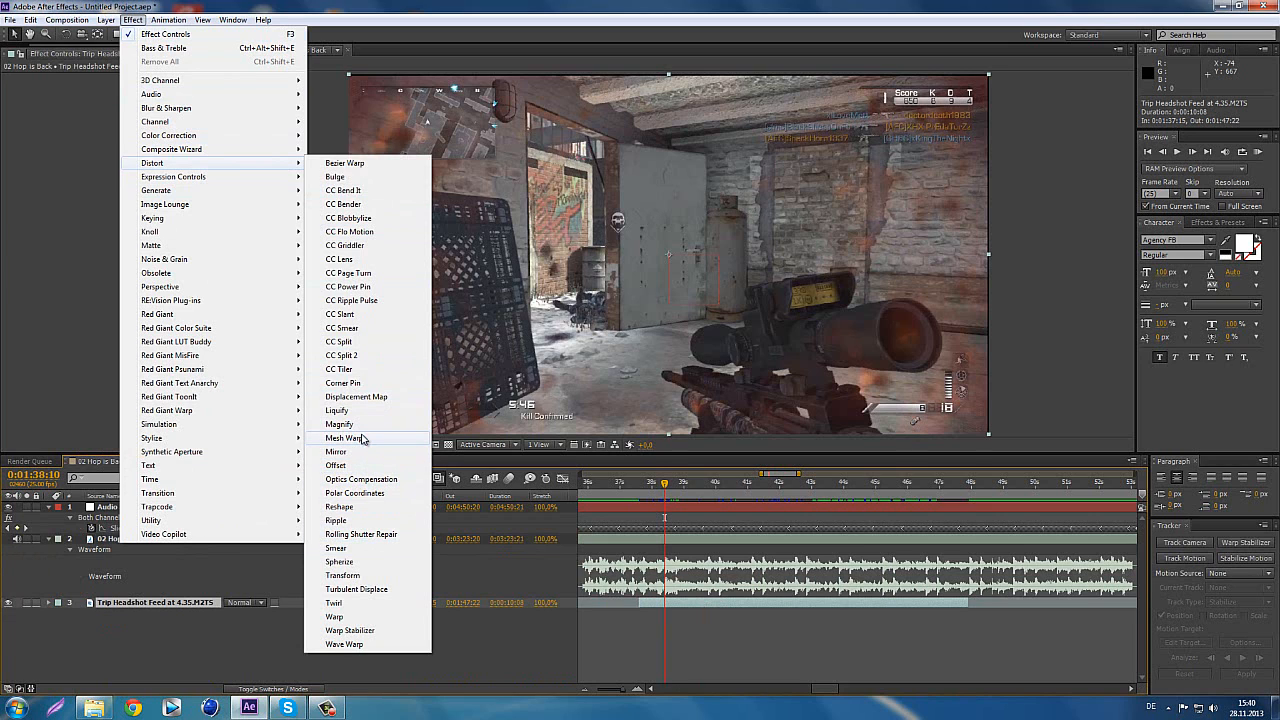
click(345, 575)
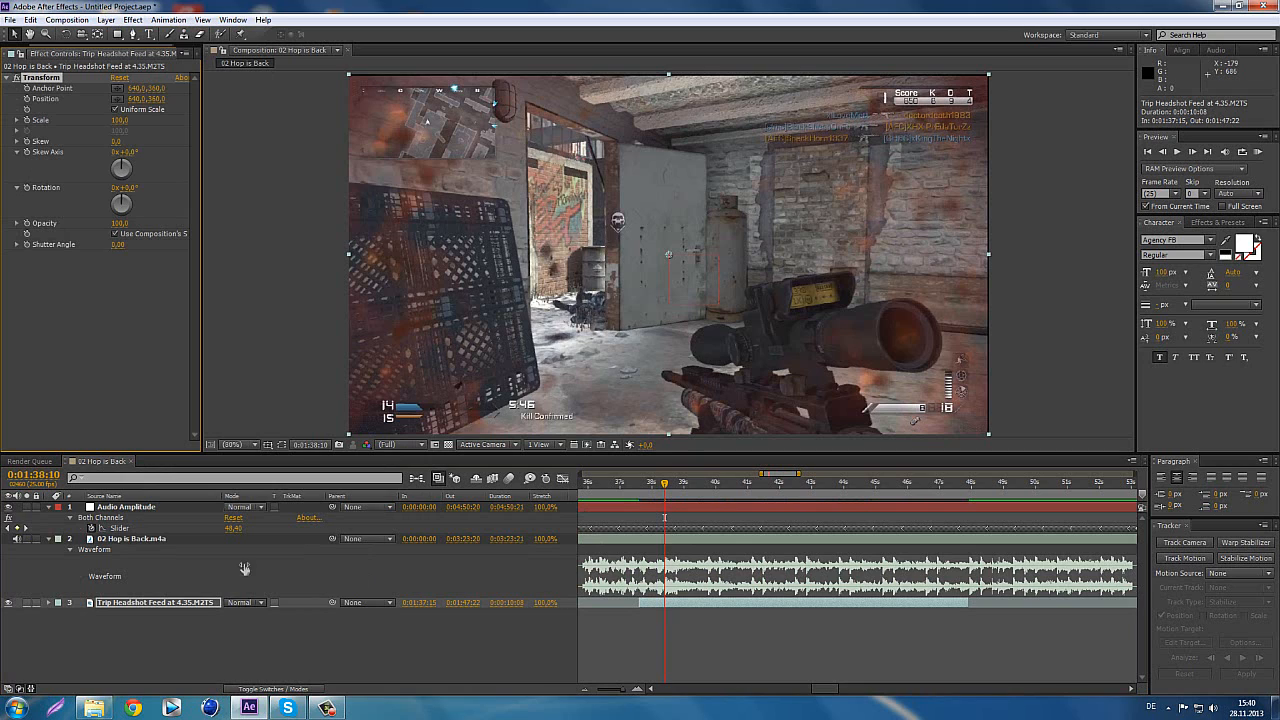
click(165, 605)
key(s)
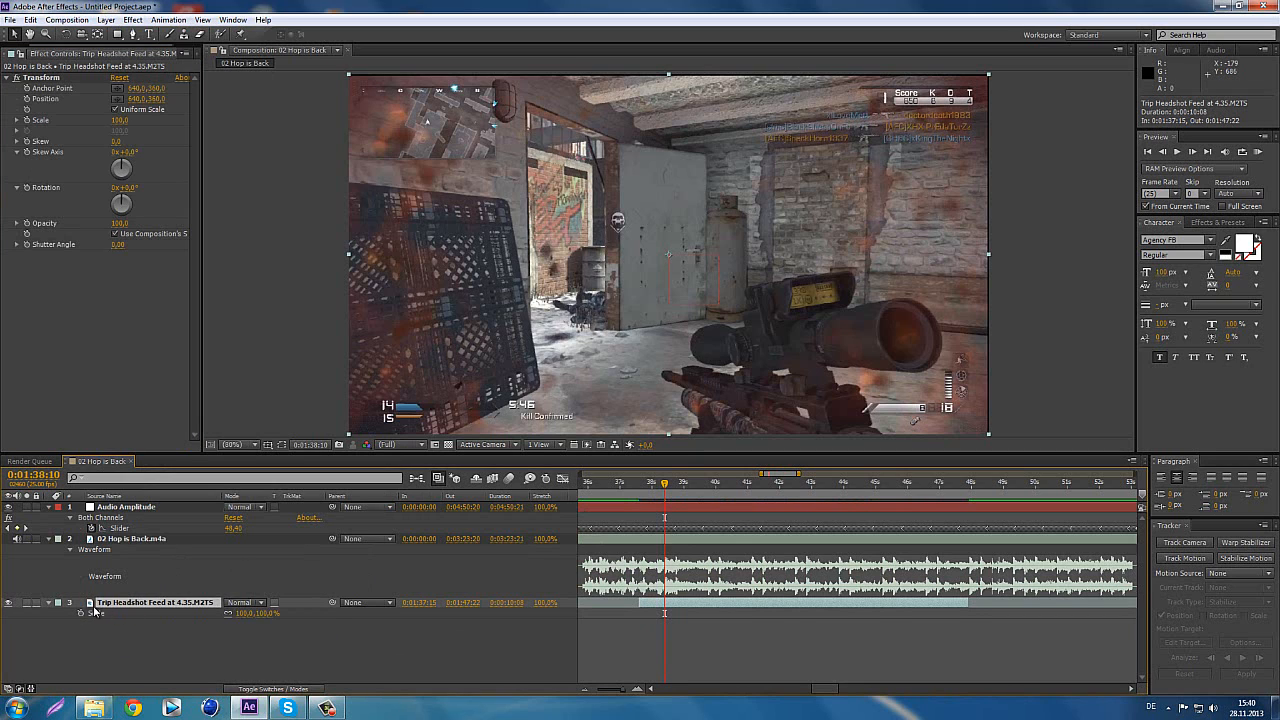
key(t)
click(49, 604)
click(49, 604)
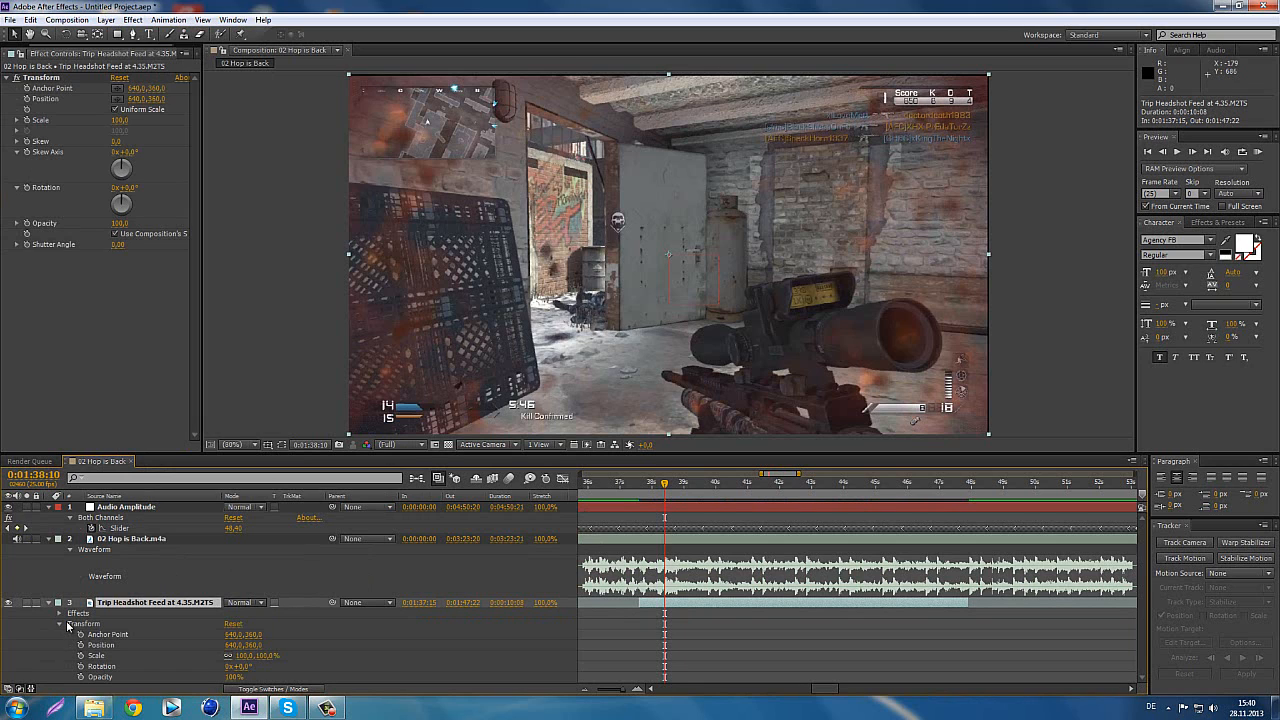
click(18, 603)
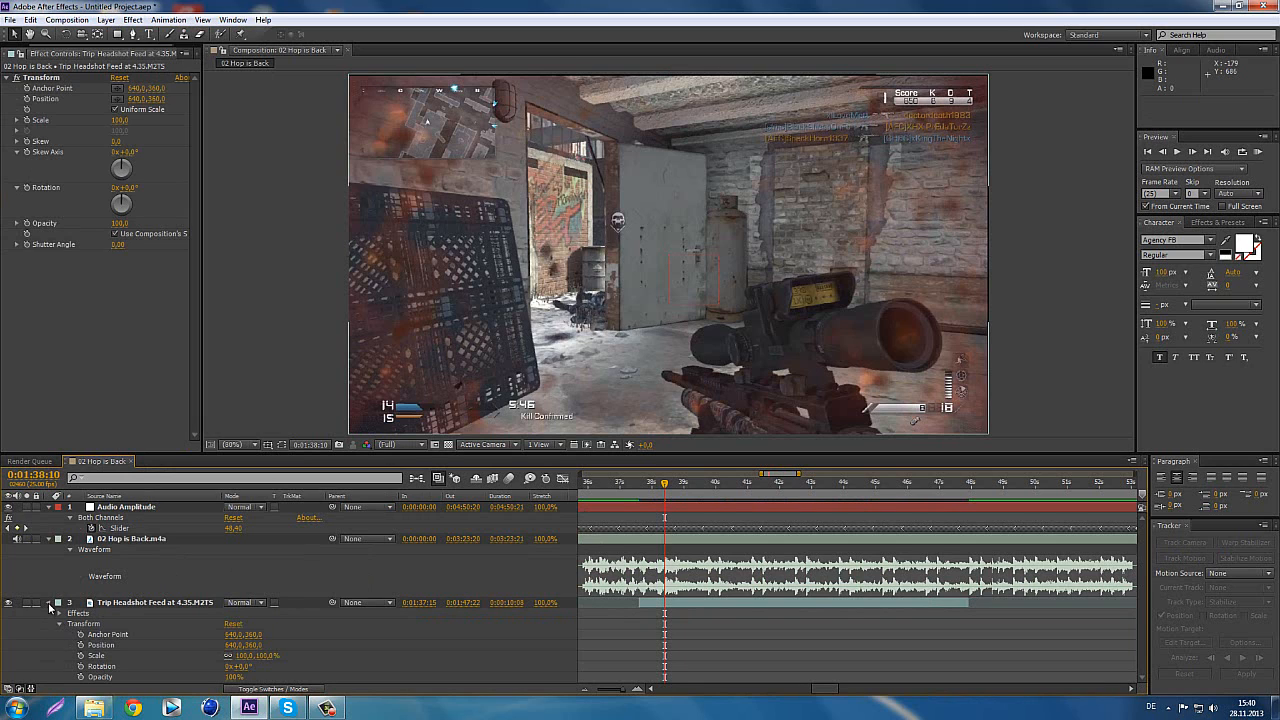
click(49, 604)
right_click(266, 666)
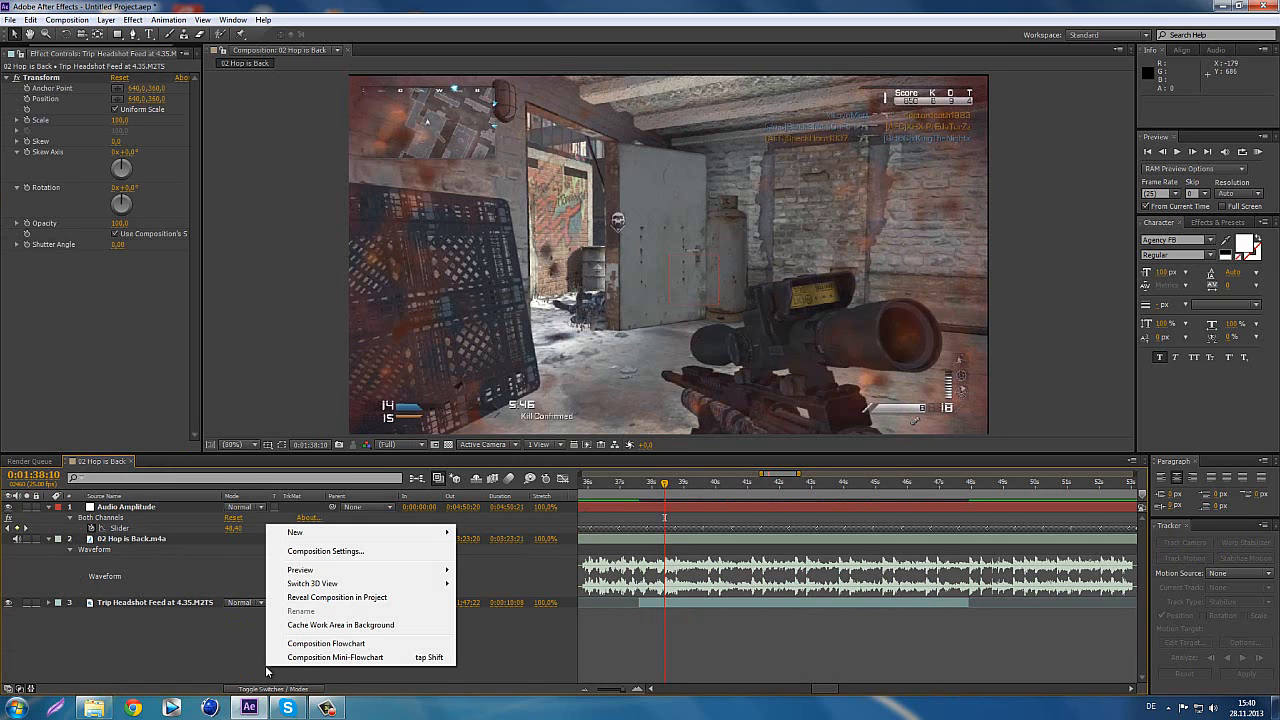
click(66, 76)
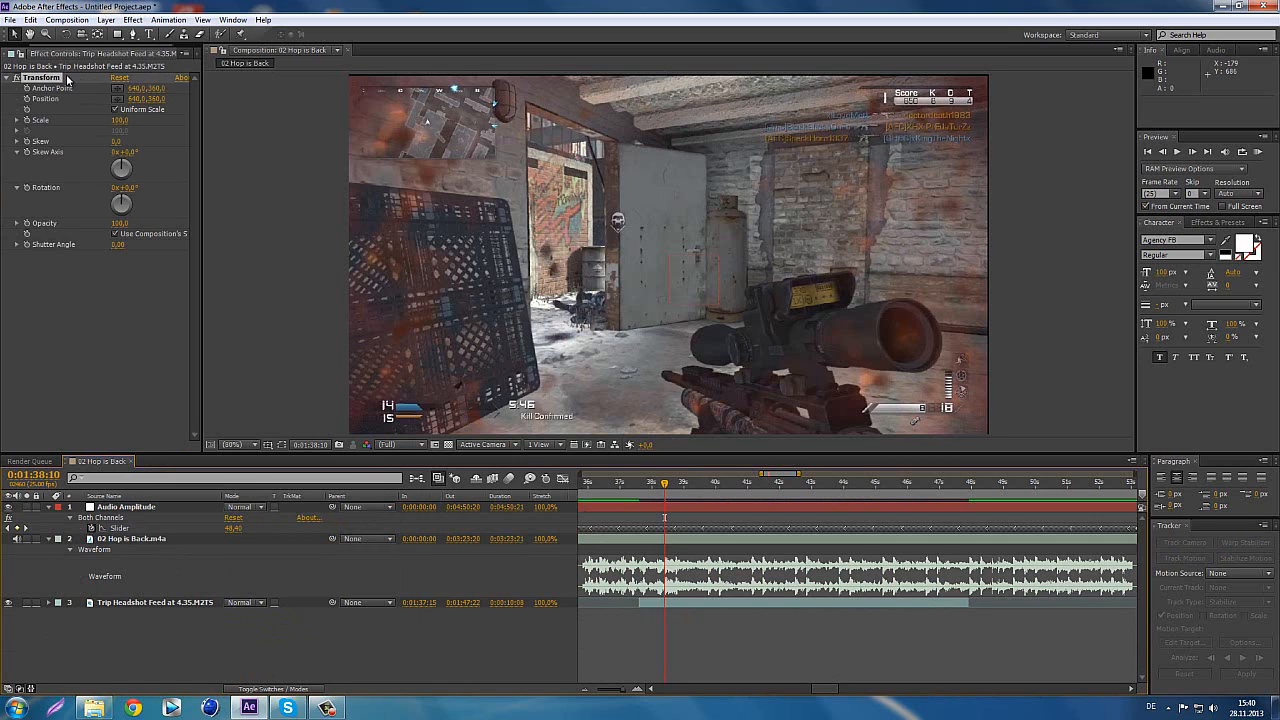
key(Delete)
- Create a new adjustment layer and apply the Transform effect to it
click(213, 605)
right_click(186, 623)
mouse_move(240, 492)
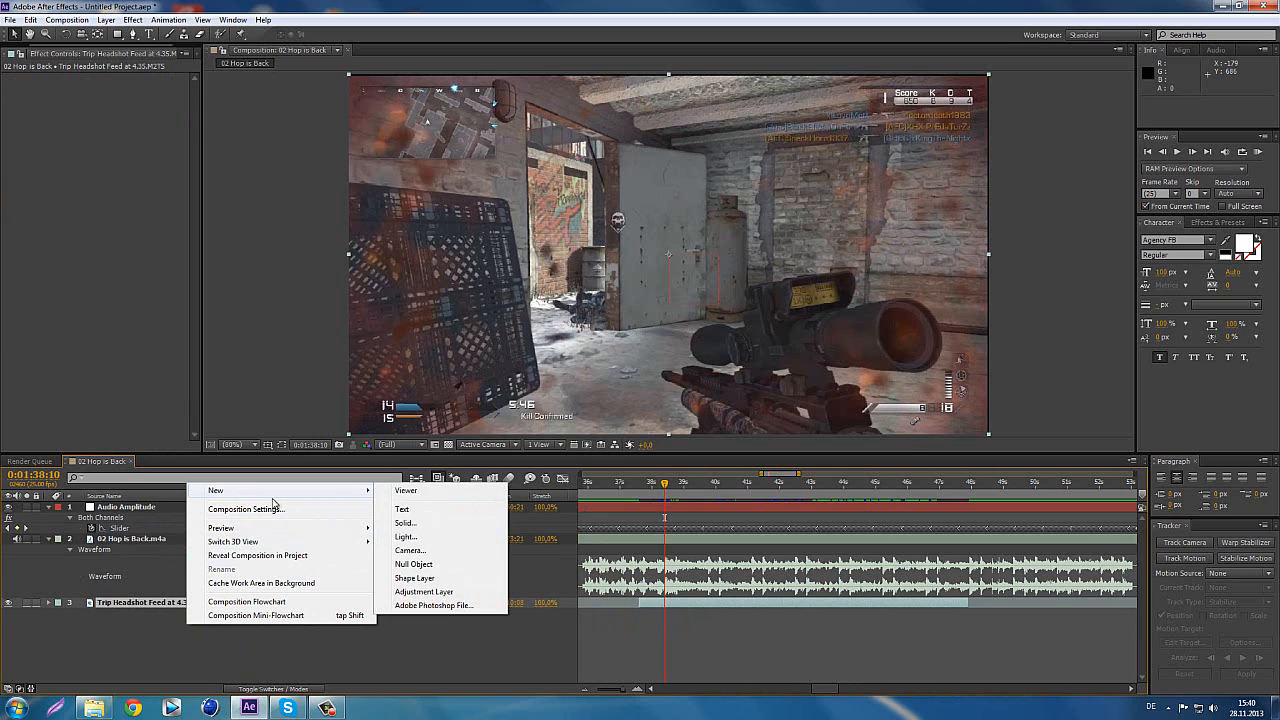
click(420, 591)
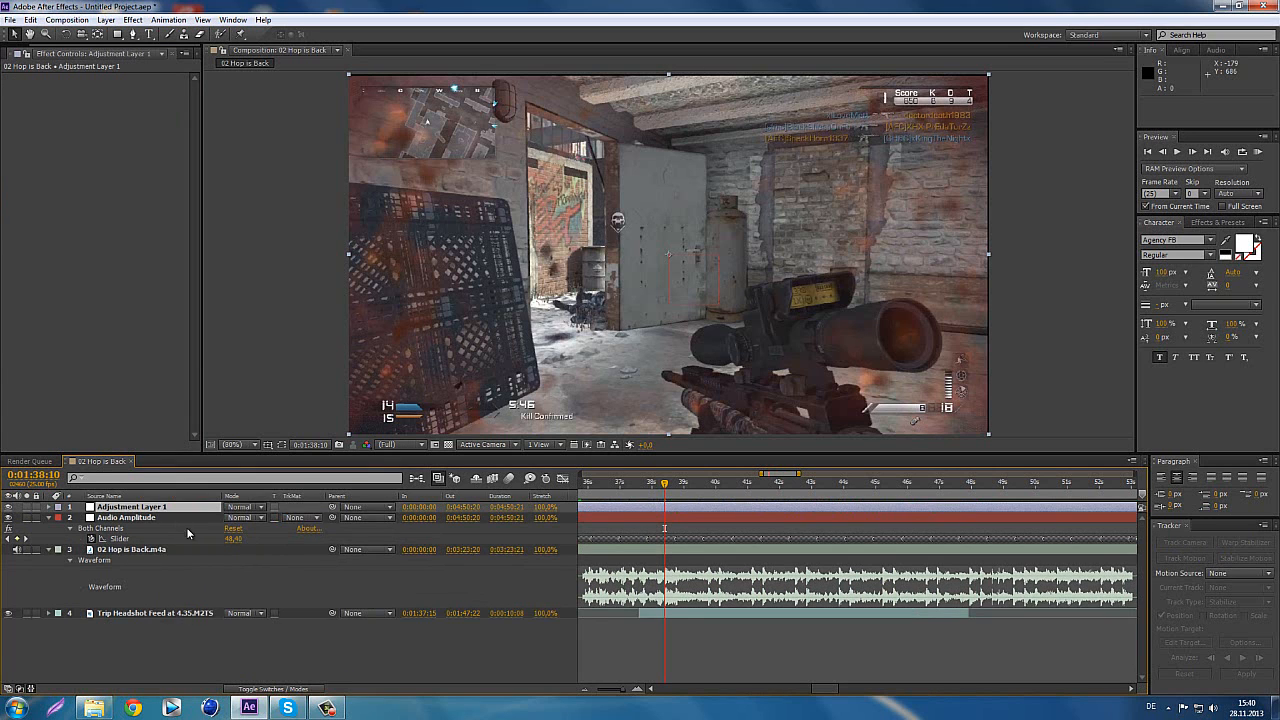
right_click(109, 152)
click(150, 175)
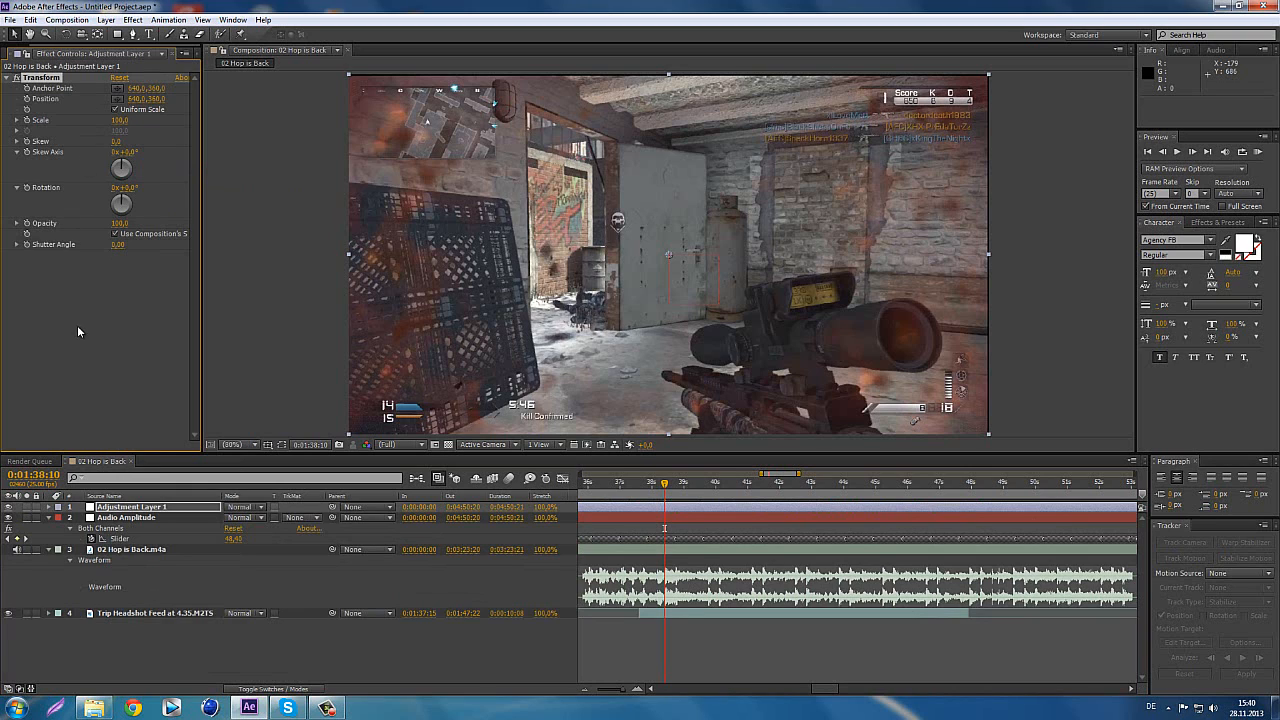
- Add a Fast Blur with Repeat Edge Pixels enabled to the adjustment layer and move the layer below Audio Amplitude
click(8, 78)
right_click(46, 171)
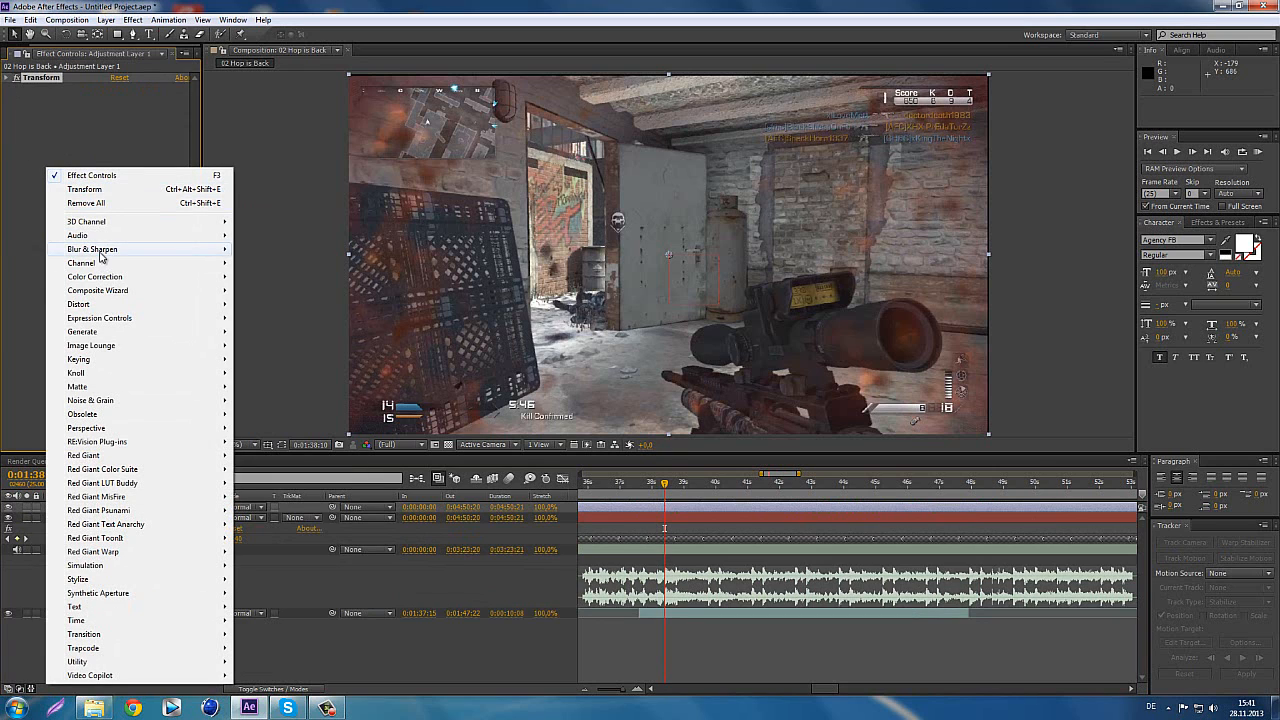
mouse_move(100, 250)
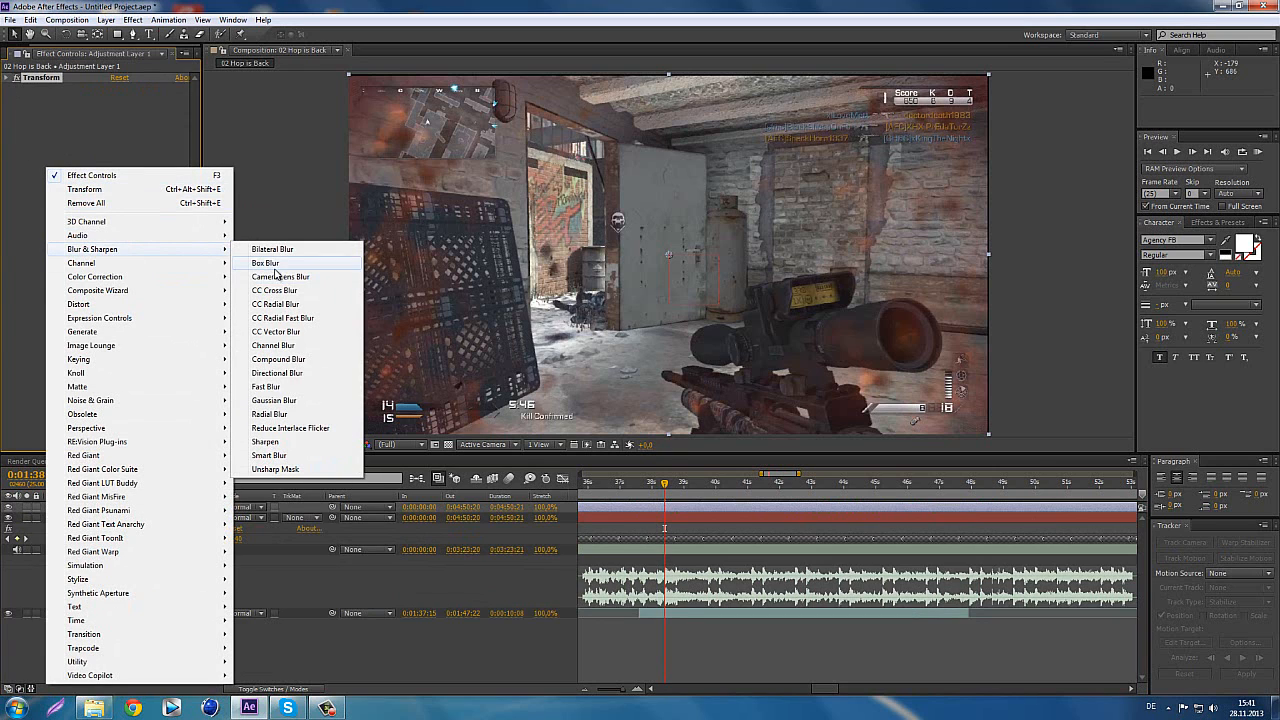
click(266, 387)
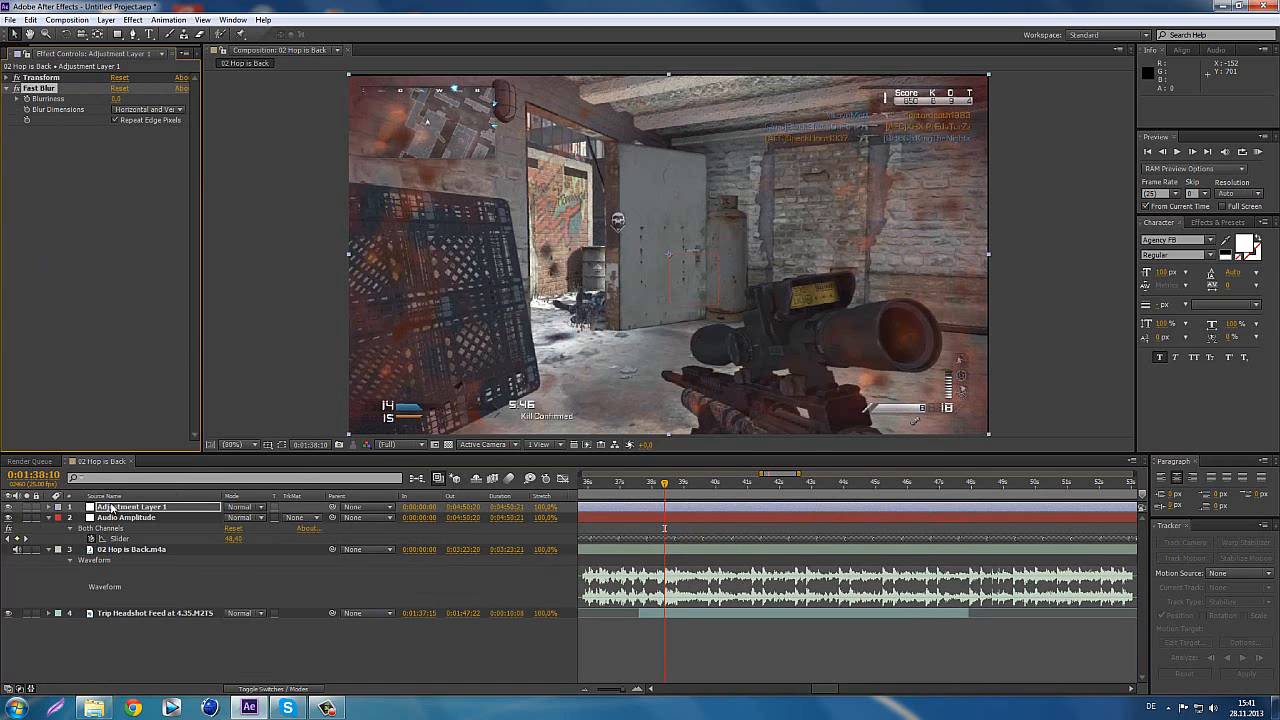
drag(118, 511, 112, 544)
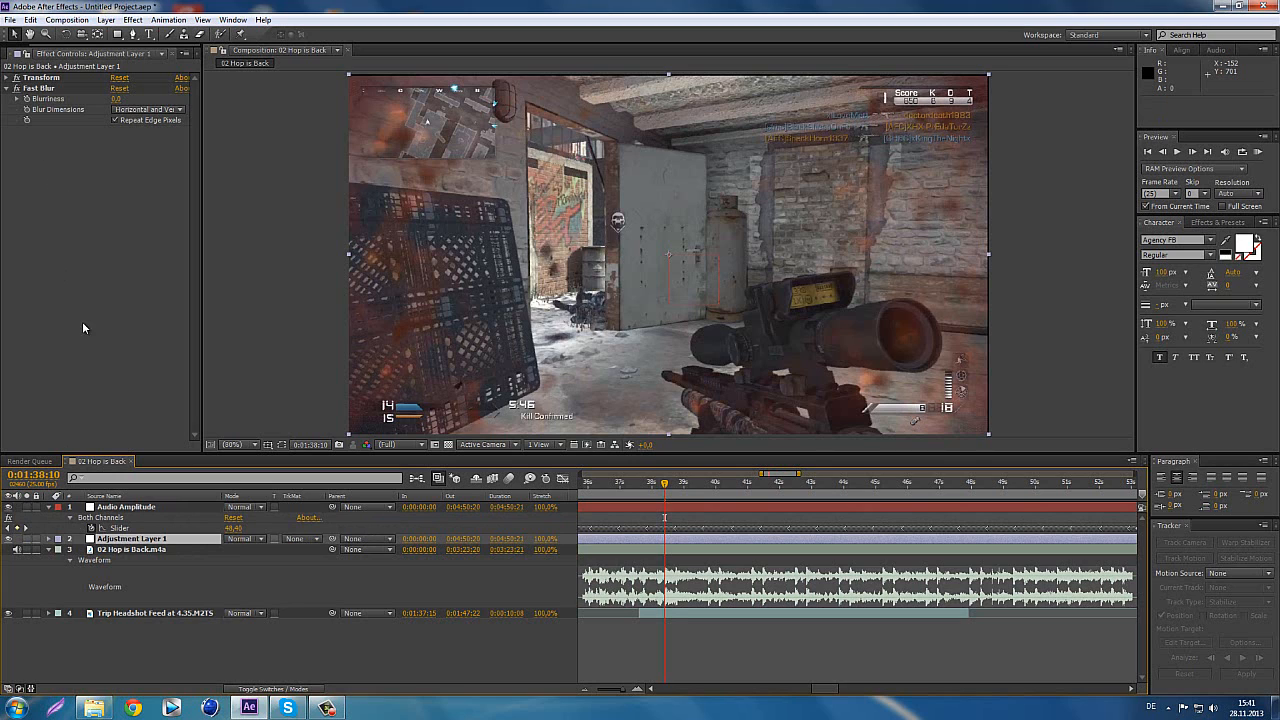
- Examine the peaks of the Both Channels slider in the graph editor and return to the layer bar view
click(564, 478)
click(564, 478)
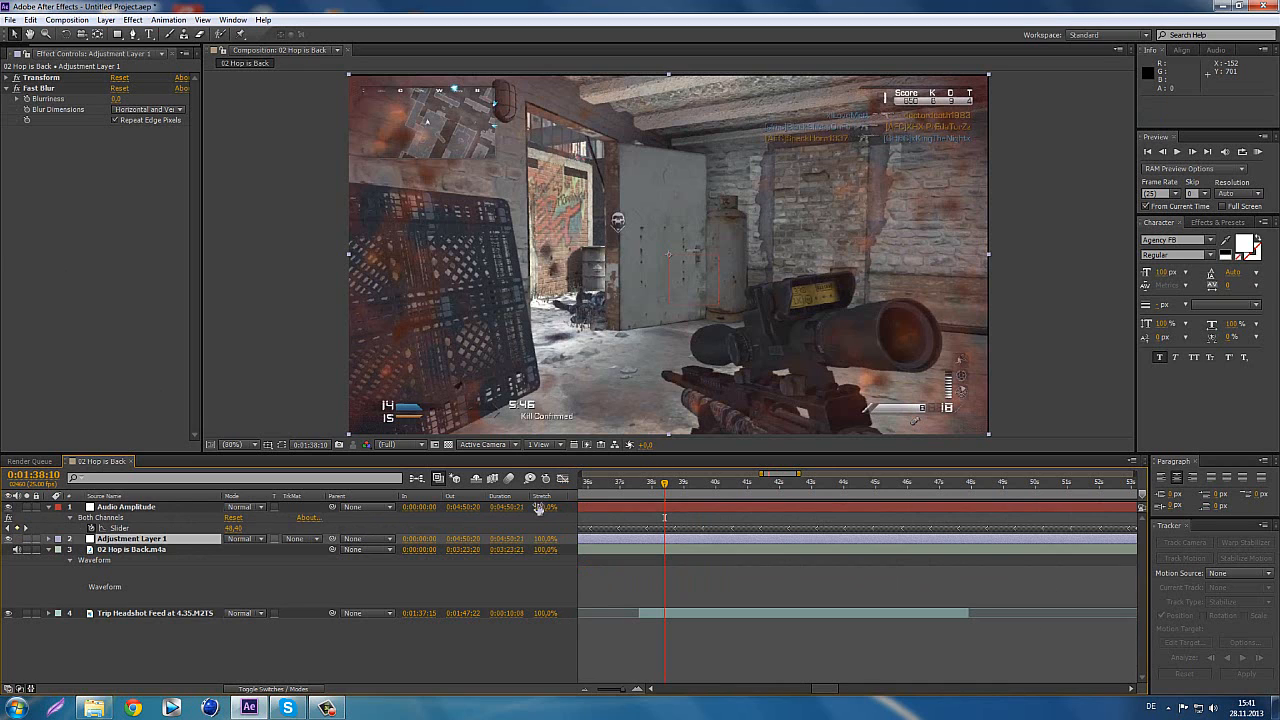
click(114, 519)
click(121, 528)
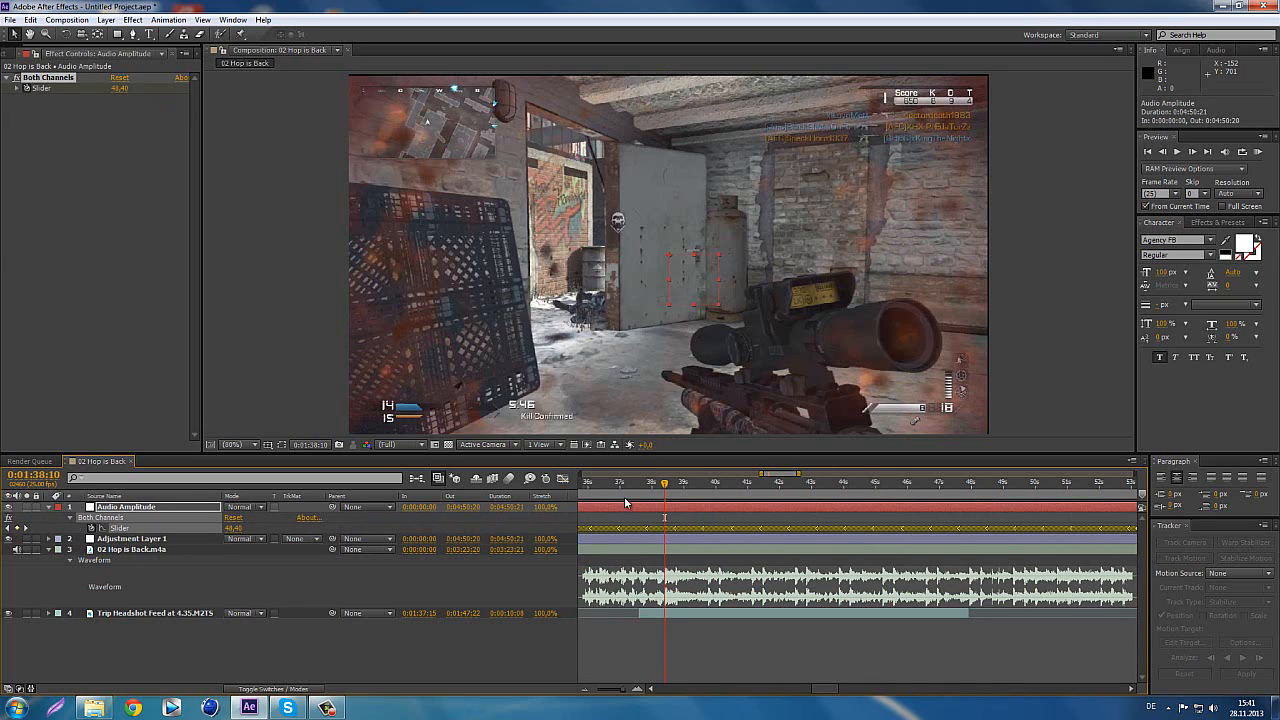
click(563, 478)
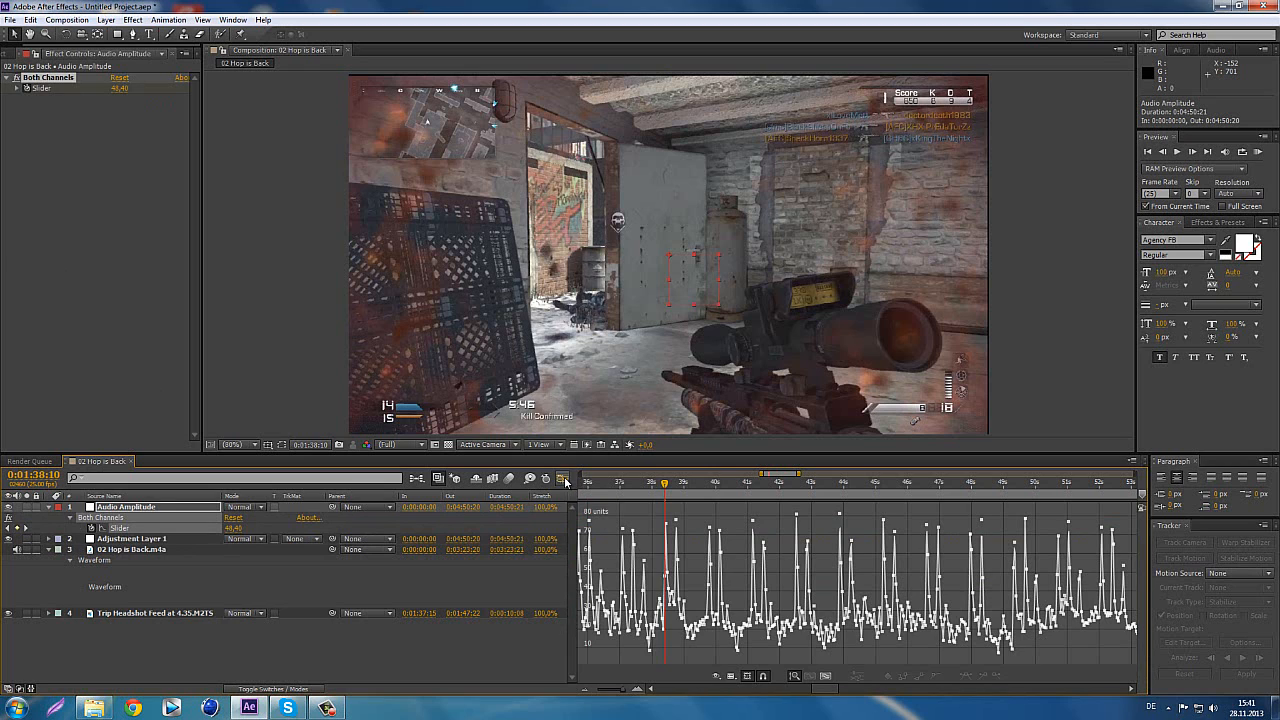
click(564, 479)
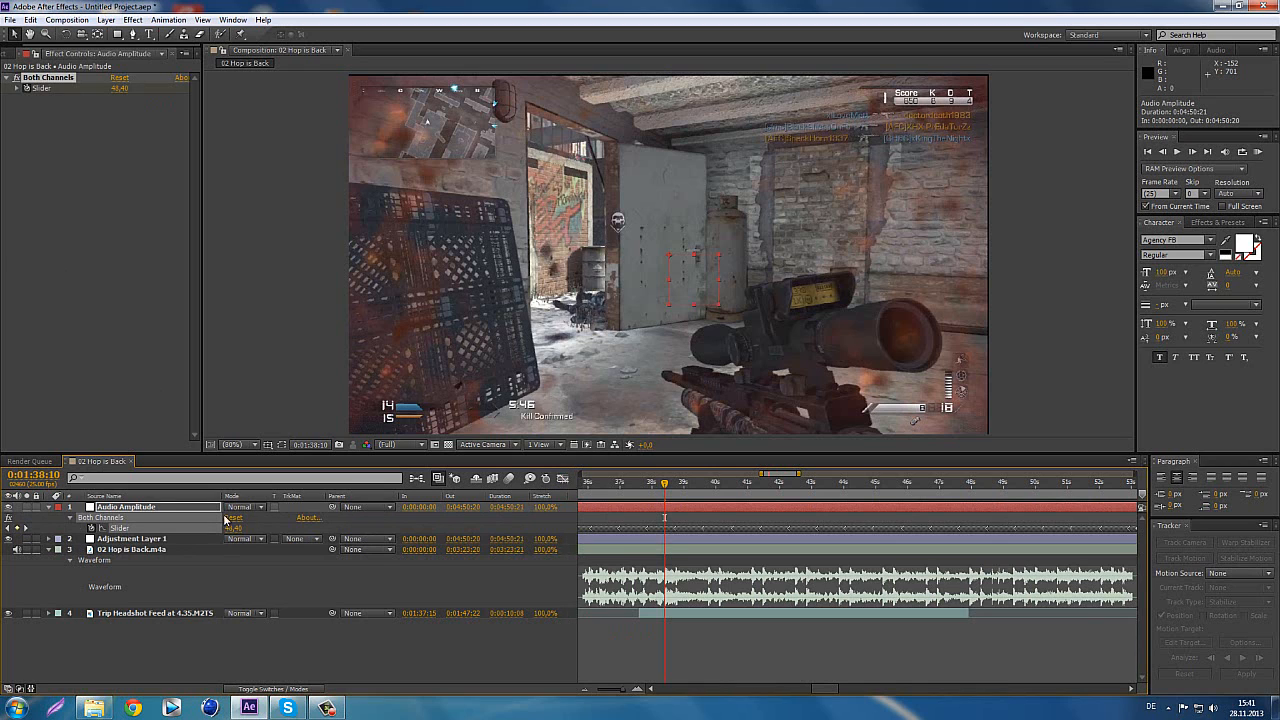
- Link the adjustment layer's Fast Blur Blurriness to the Audio Amplitude layer's Both Channels slider with an expression
click(130, 539)
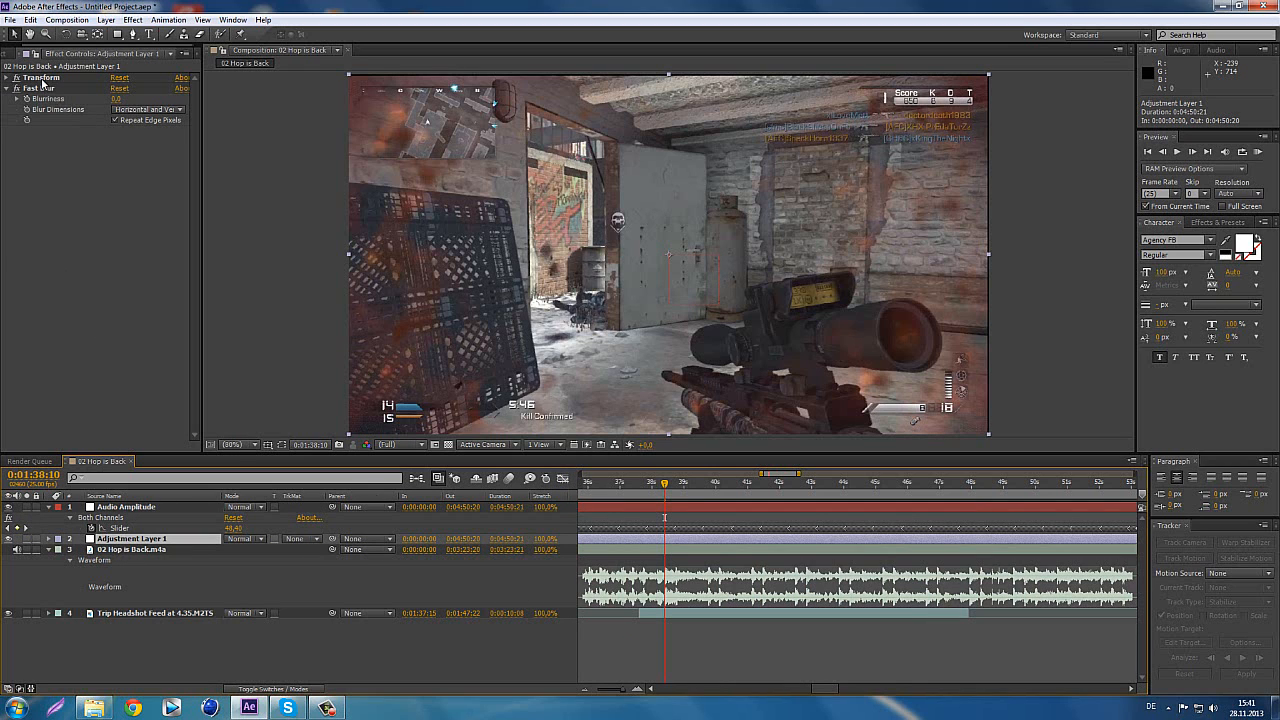
click(42, 78)
click(7, 78)
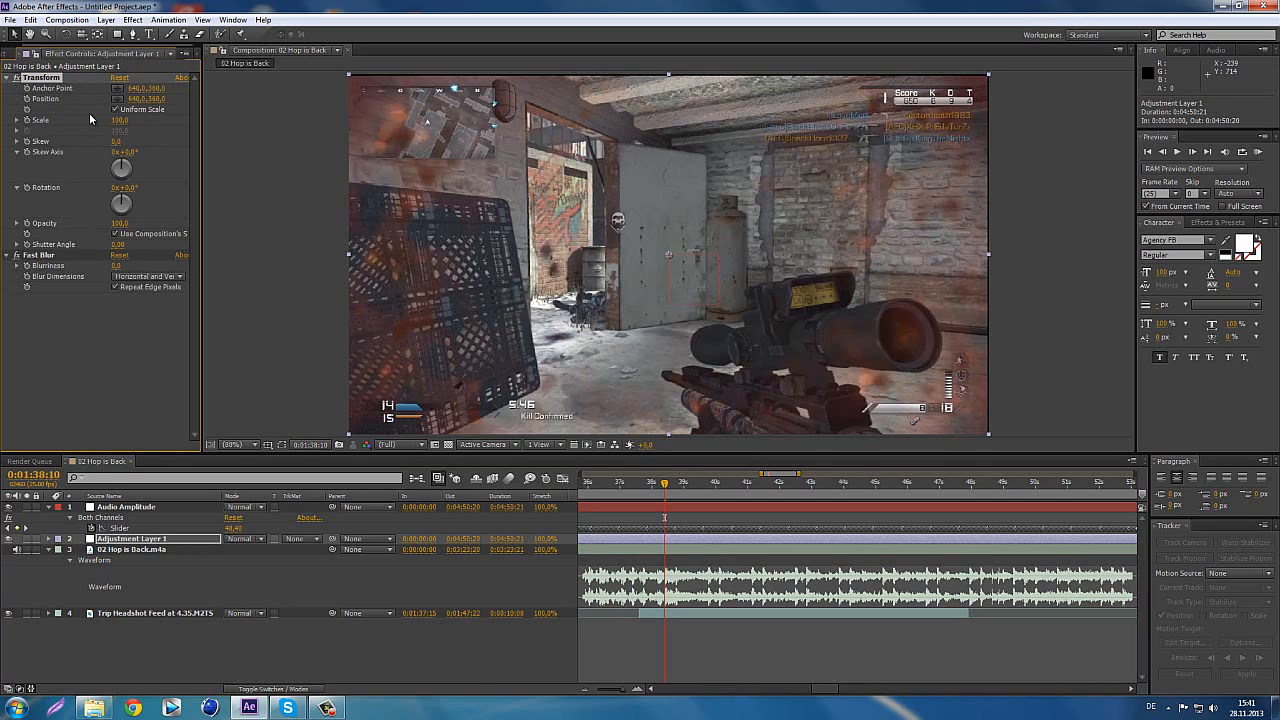
click(130, 541)
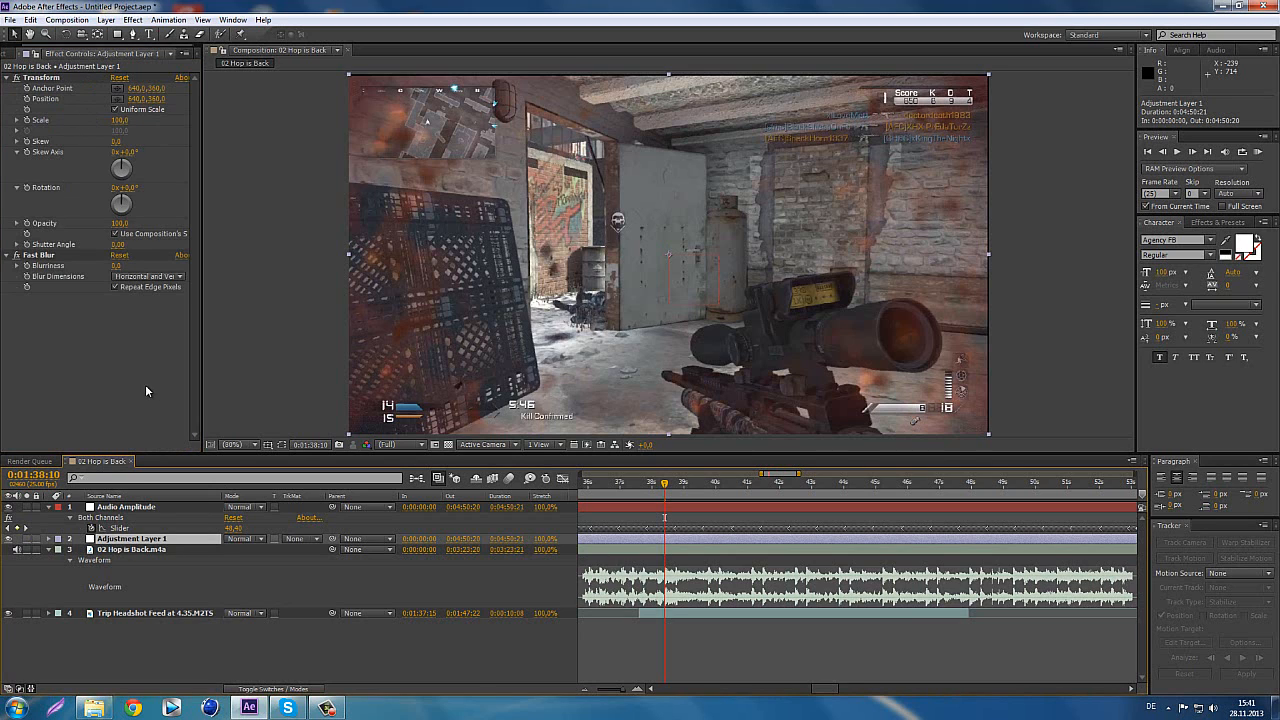
alt+click(28, 266)
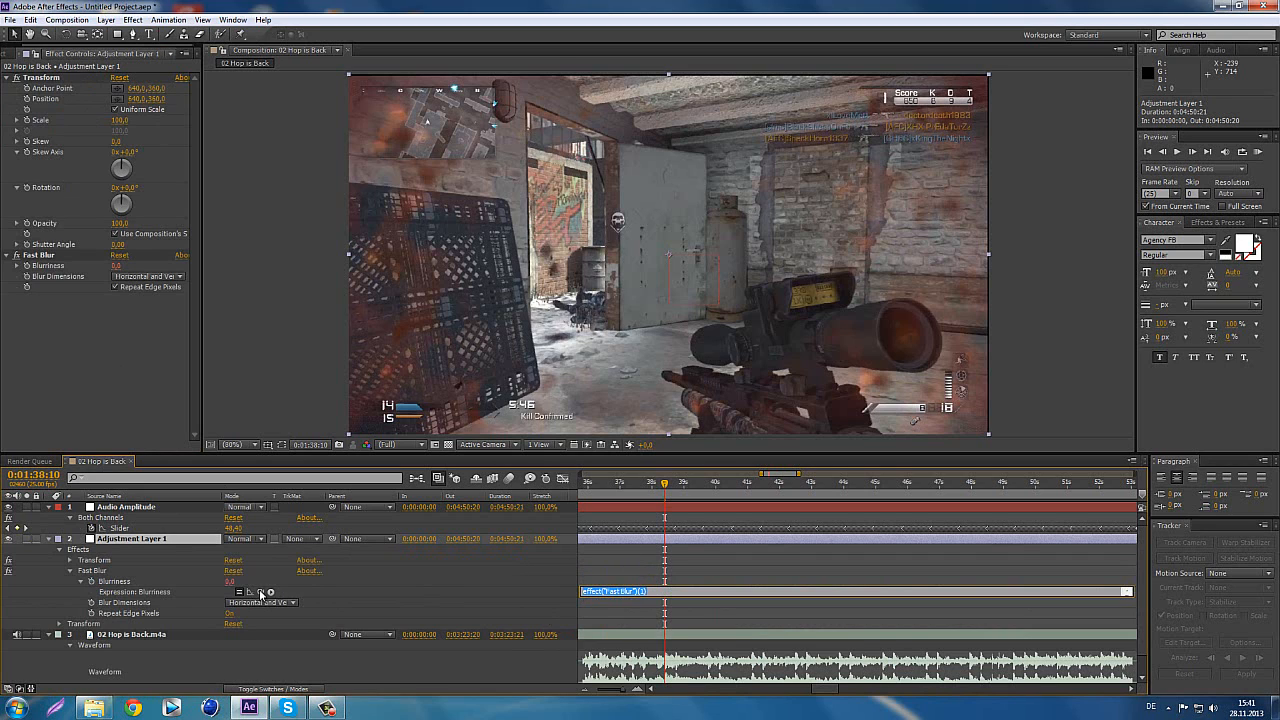
drag(260, 592, 124, 530)
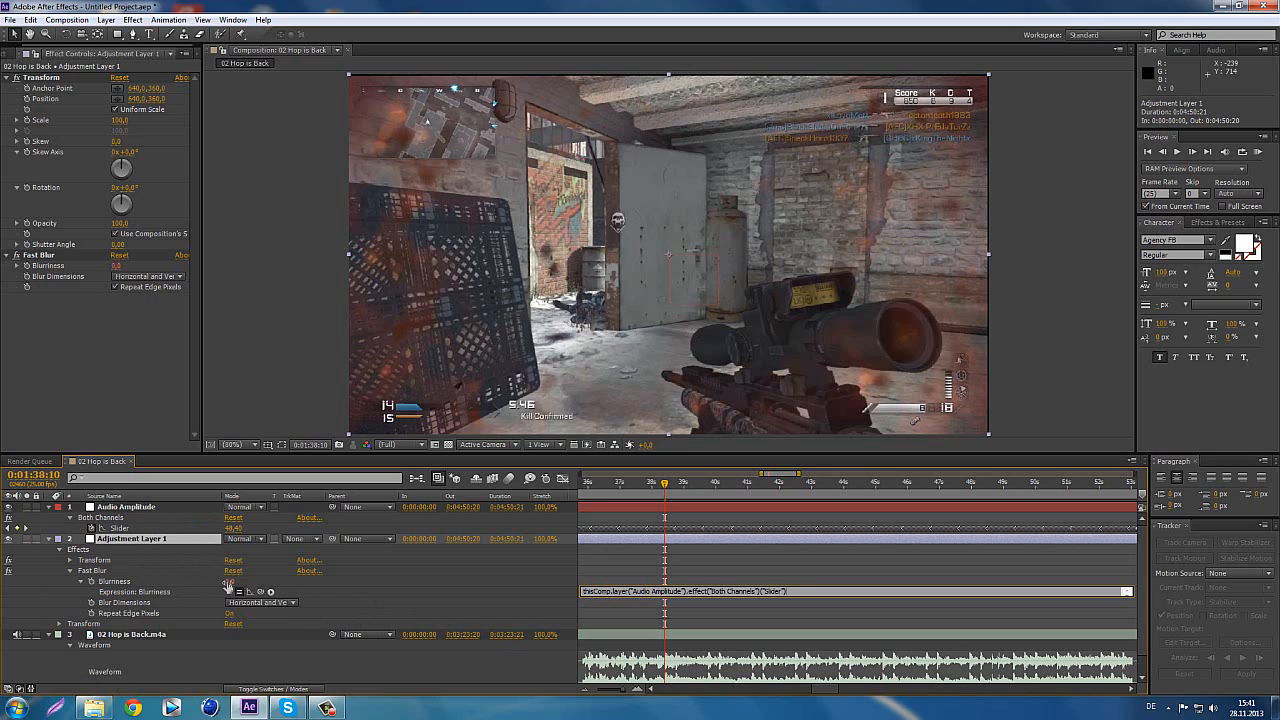
click(456, 584)
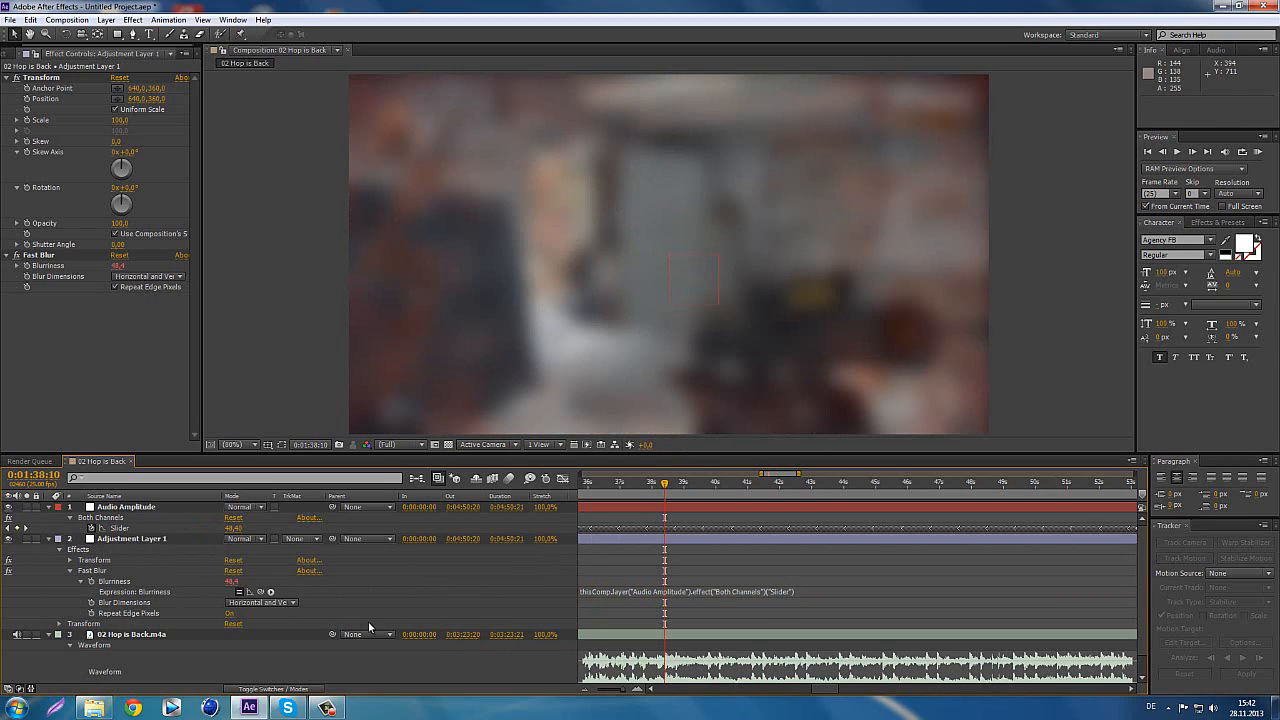
- Append -70 to the Fast Blur Blurriness expression while viewing the beat at 0:01:39:20
scroll(664, 652, down, 1)
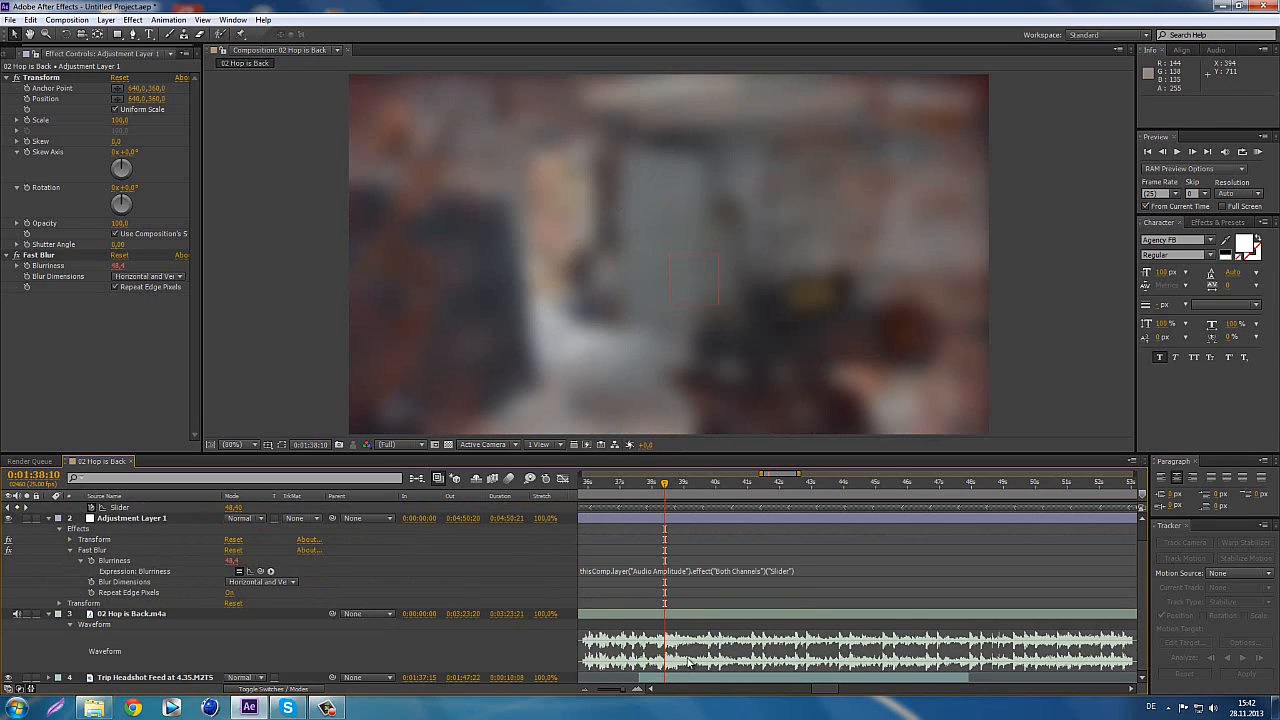
click(641, 692)
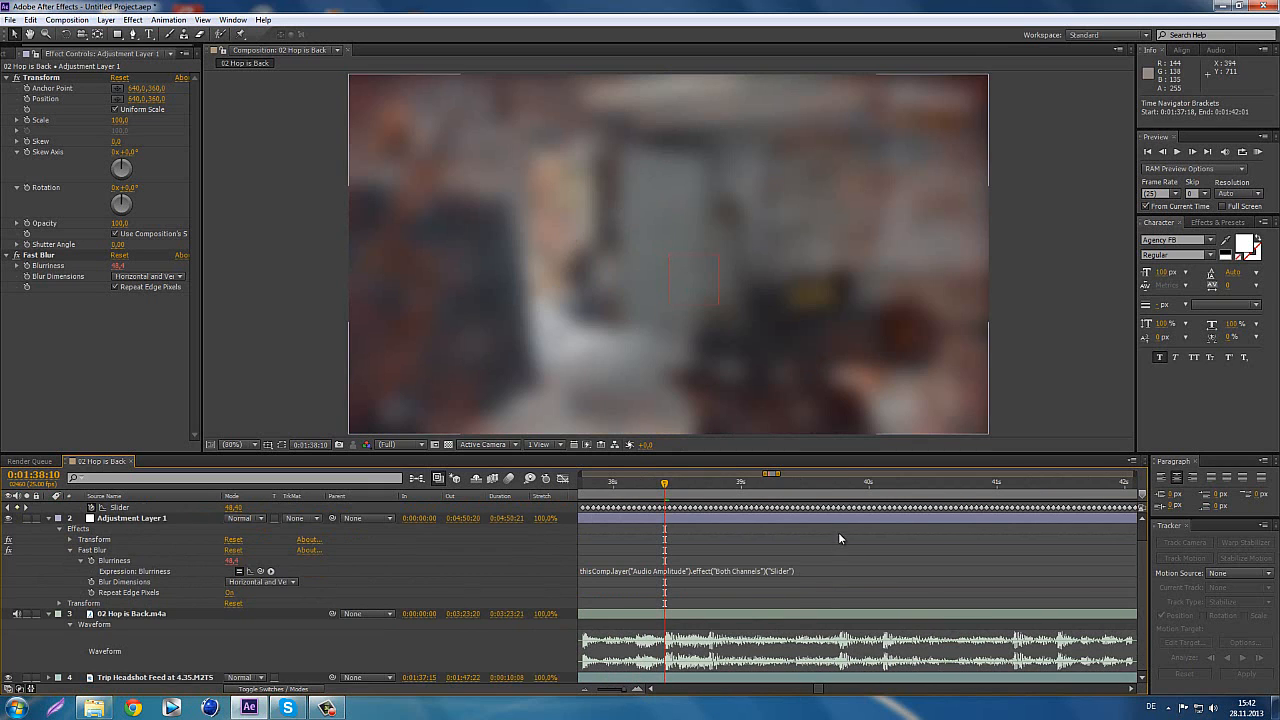
drag(840, 495, 844, 495)
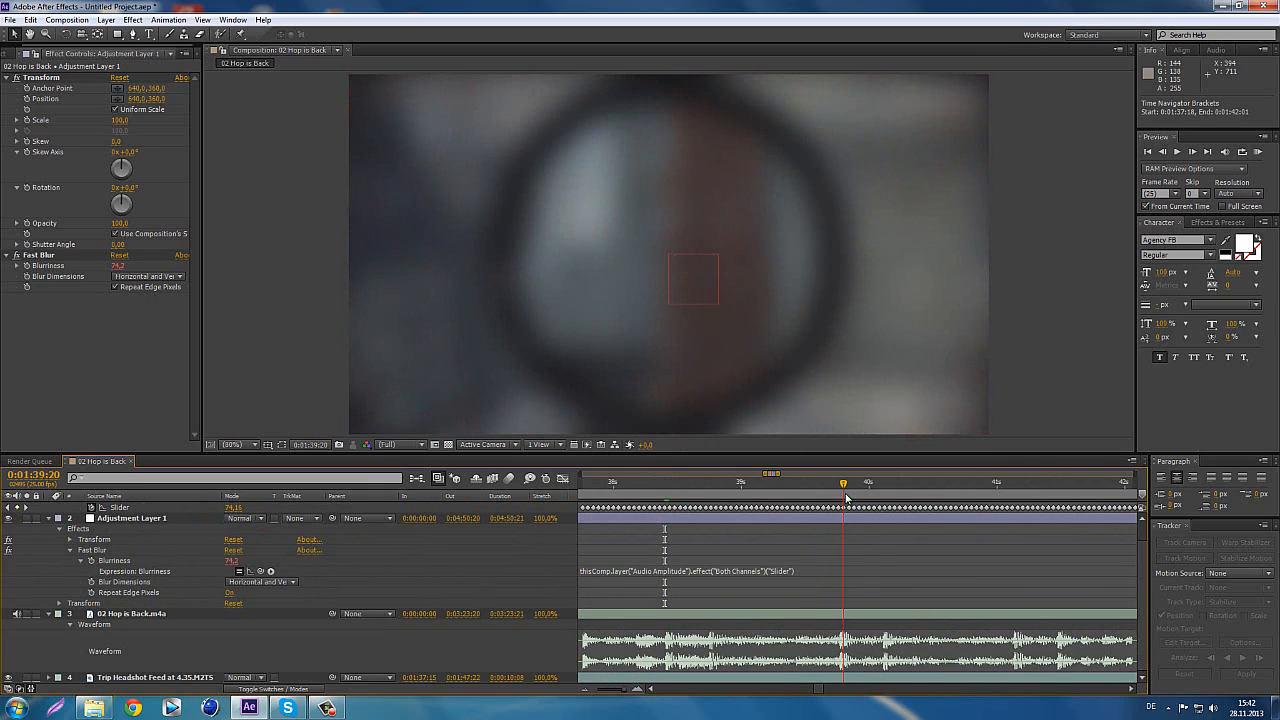
scroll(550, 510, up, 1)
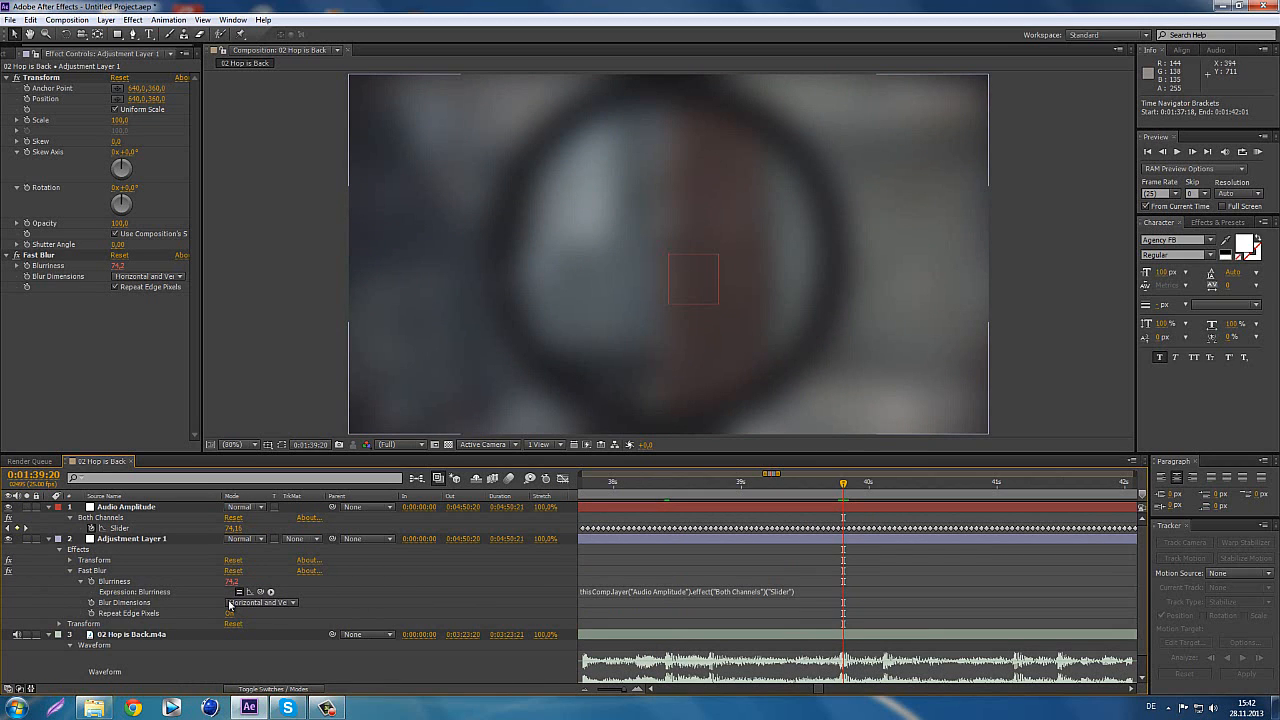
click(800, 592)
click(803, 590)
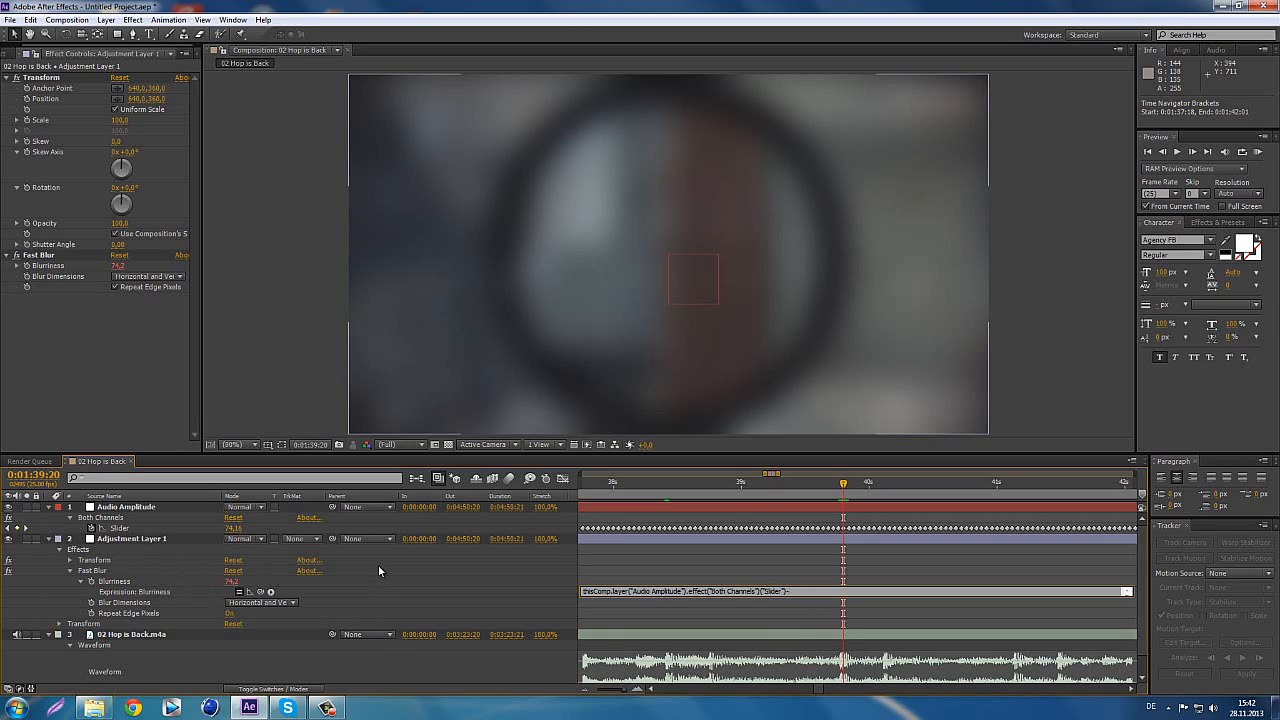
text(70)
click(416, 601)
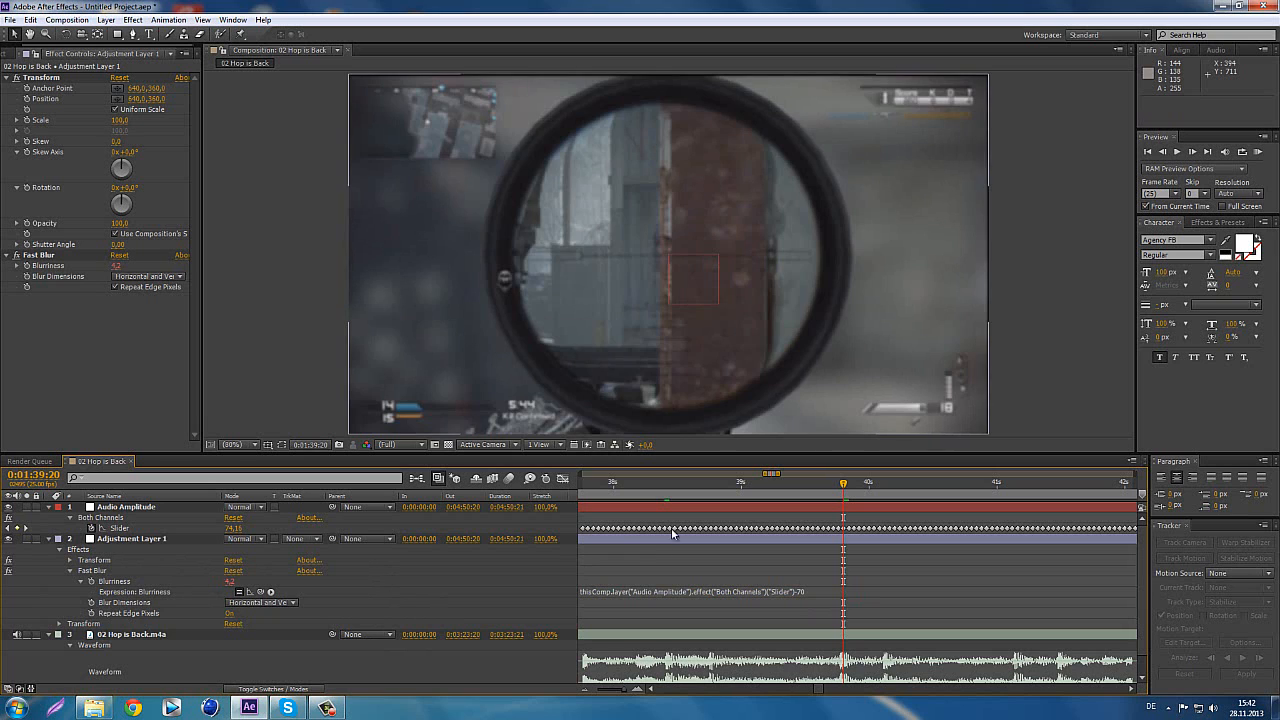
- Check the blur at 0:01:39:06 and play a RAM preview from 0:01:37:13
drag(842, 488, 771, 510)
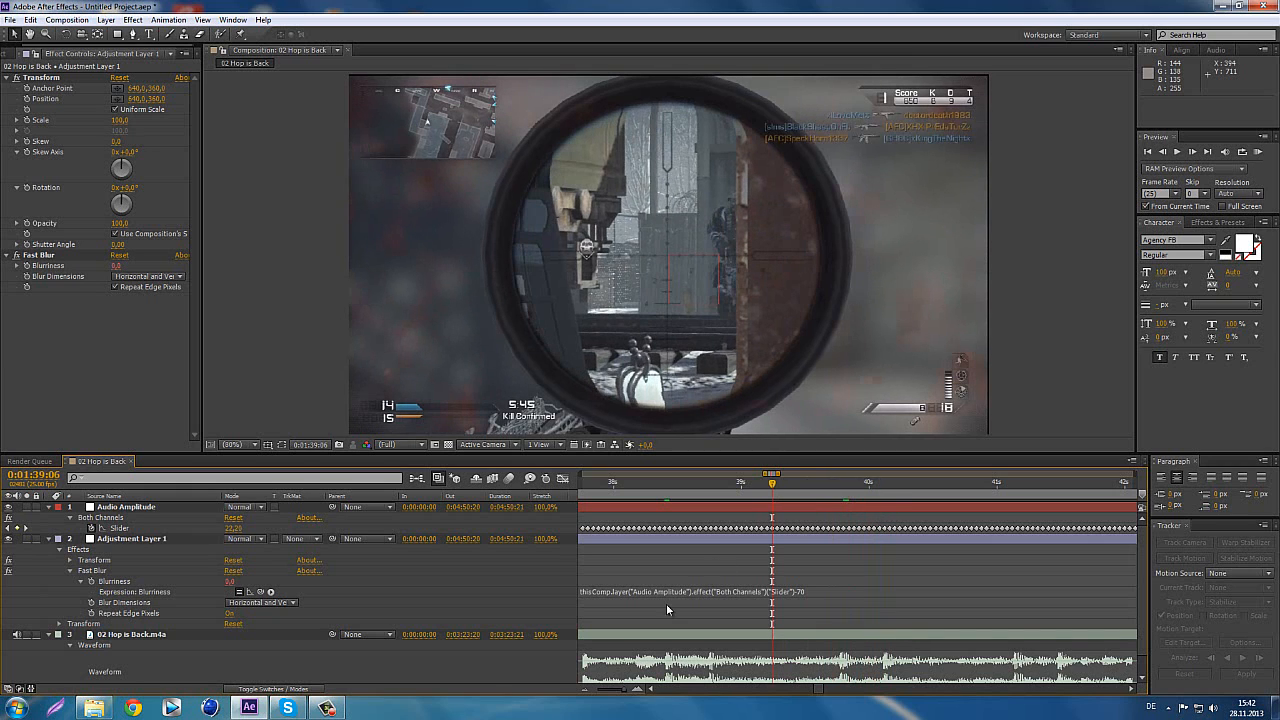
click(587, 689)
click(587, 689)
scroll(772, 616, down, 1)
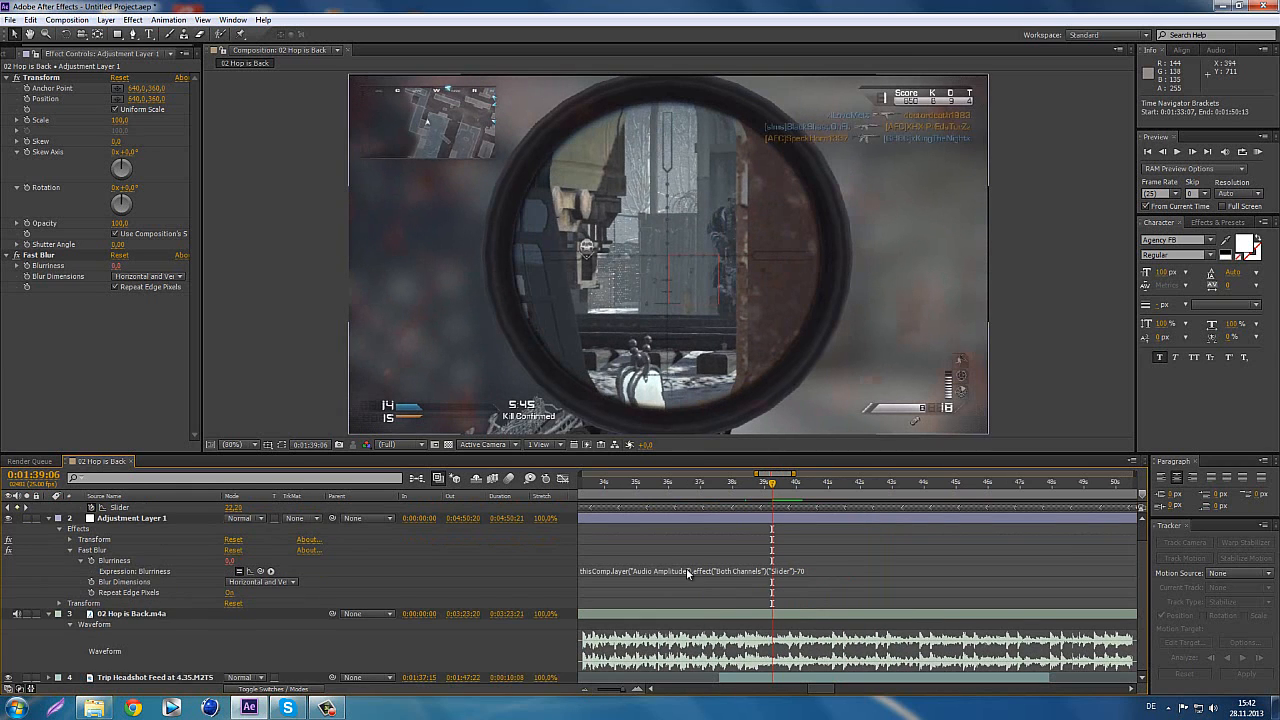
click(714, 486)
click(1258, 151)
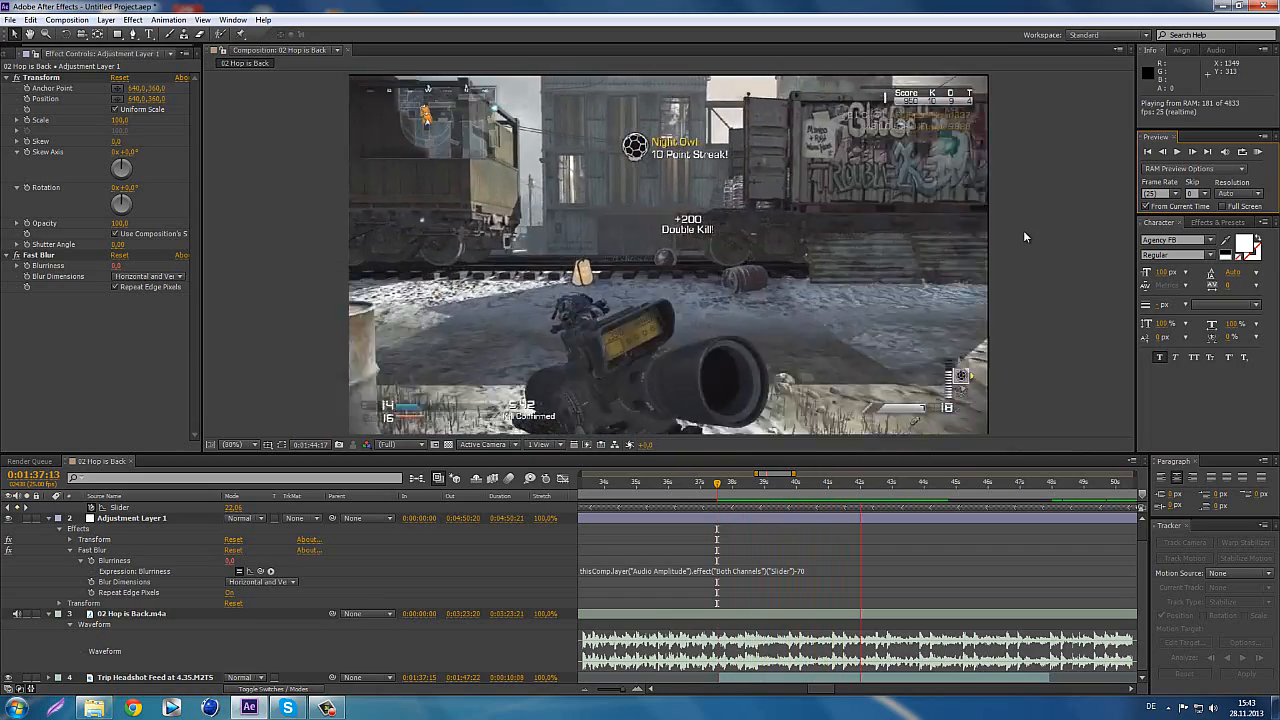
- Change the amount subtracted in the Fast Blur Blurriness expression to 65
click(736, 523)
click(801, 571)
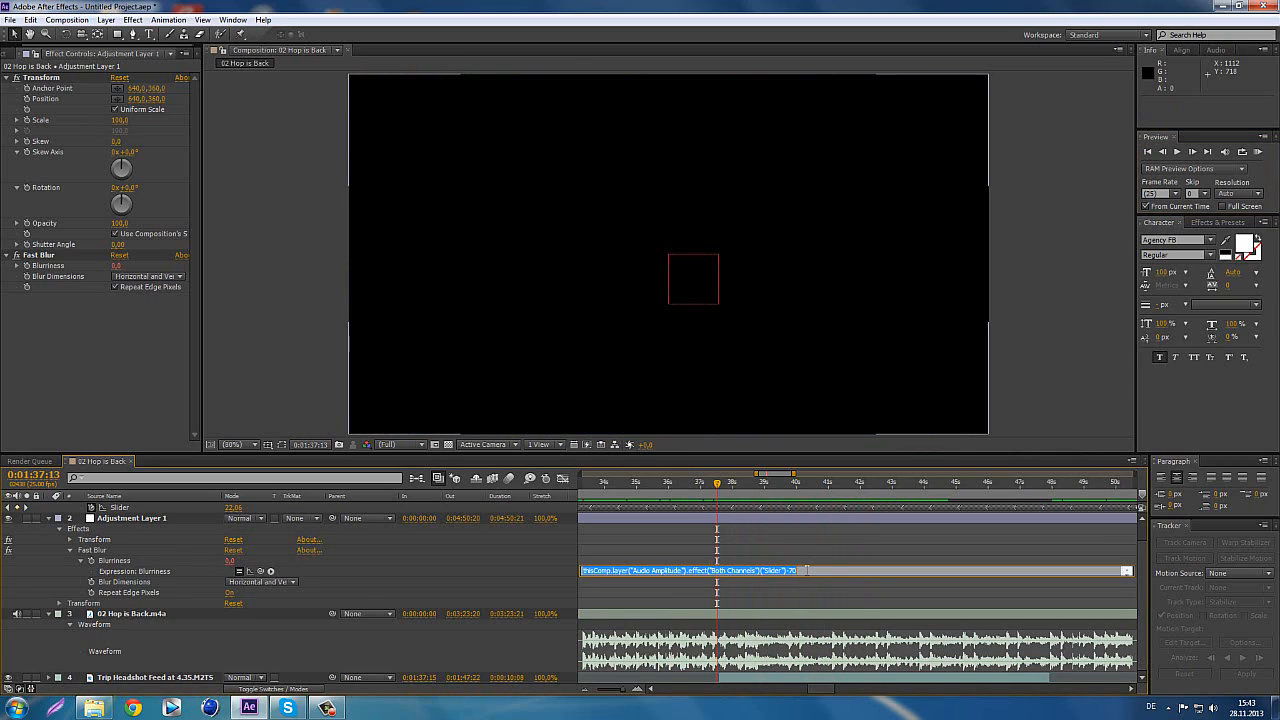
click(801, 571)
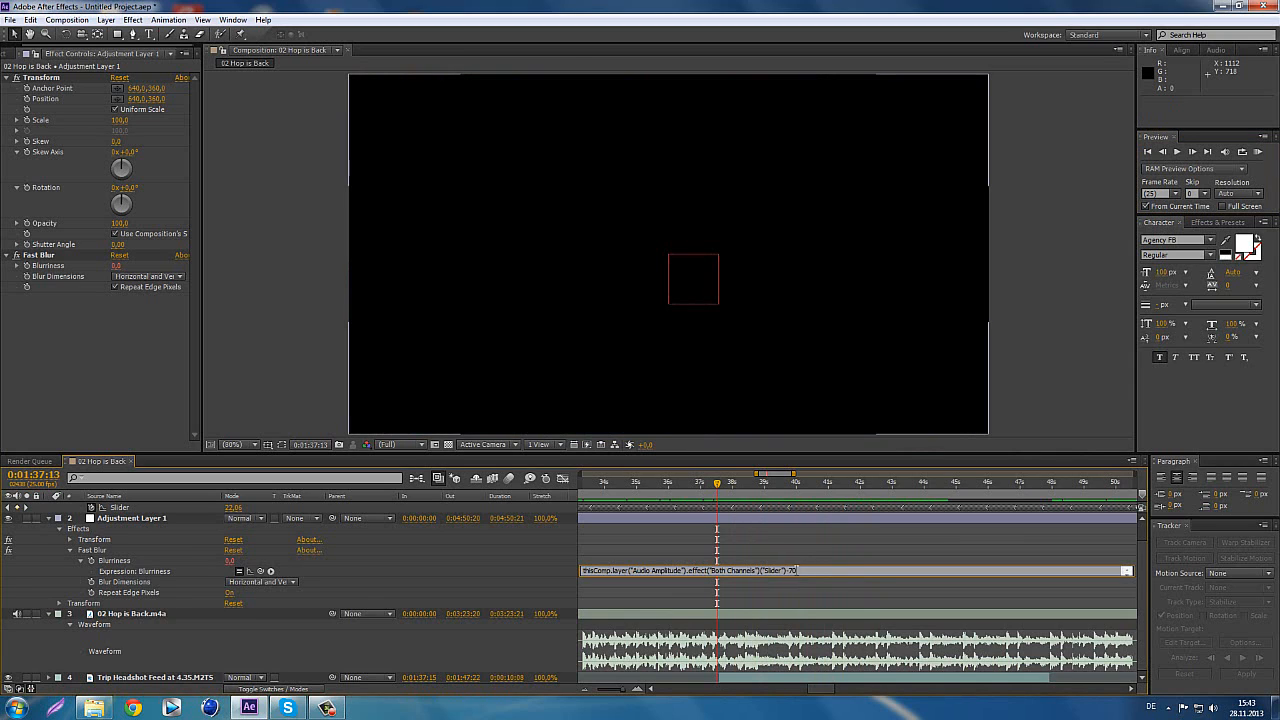
text(65)
click(802, 547)
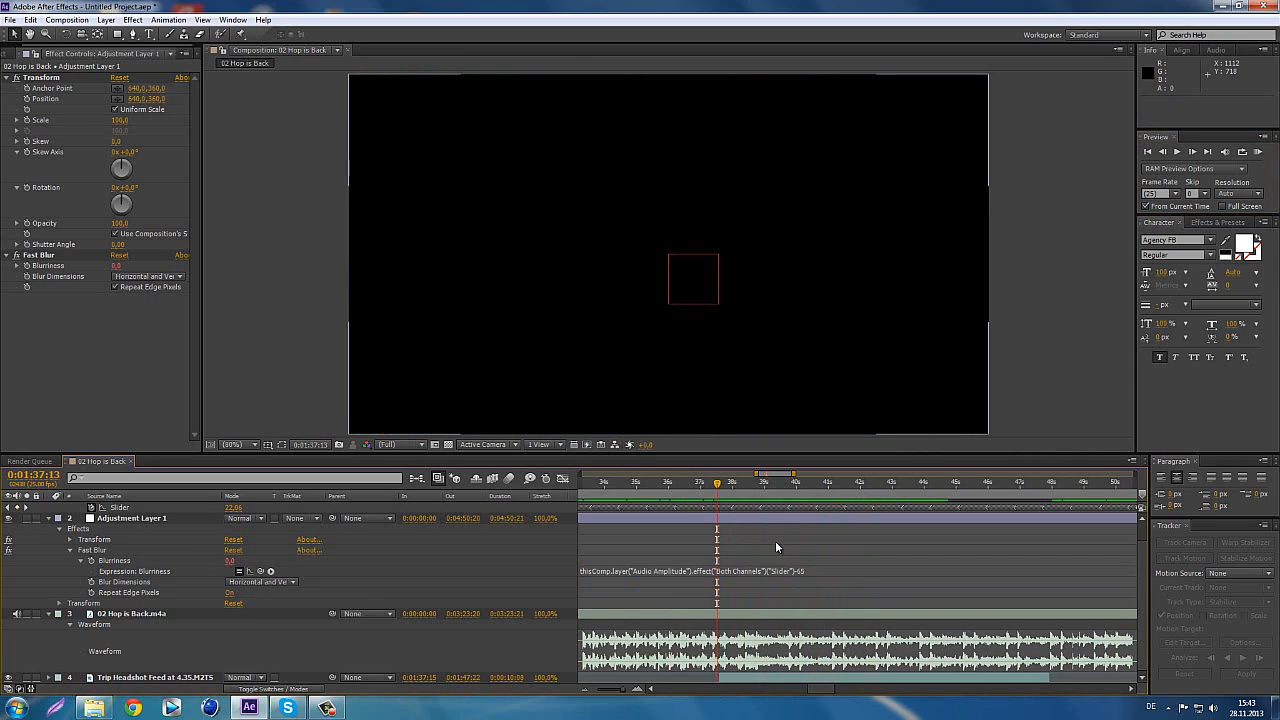
- Play a RAM preview of the adjusted blur from 0:01:37:22
click(730, 484)
drag(730, 488, 729, 488)
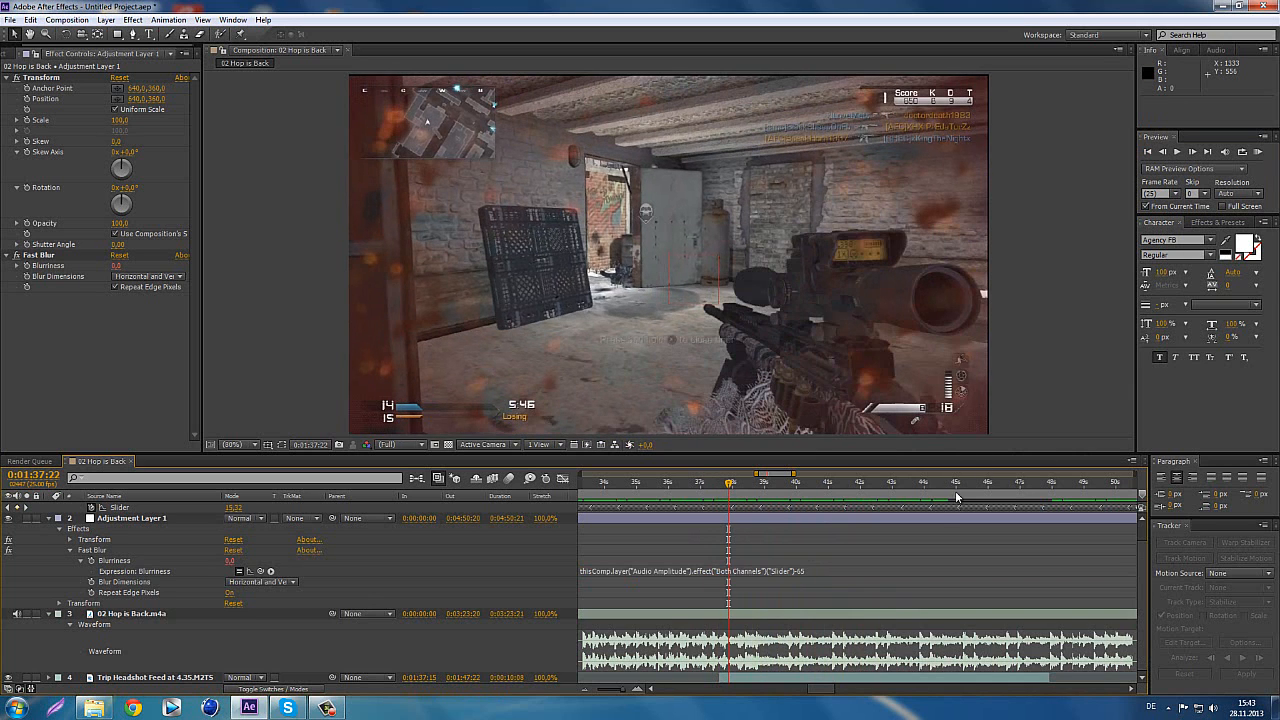
click(1263, 151)
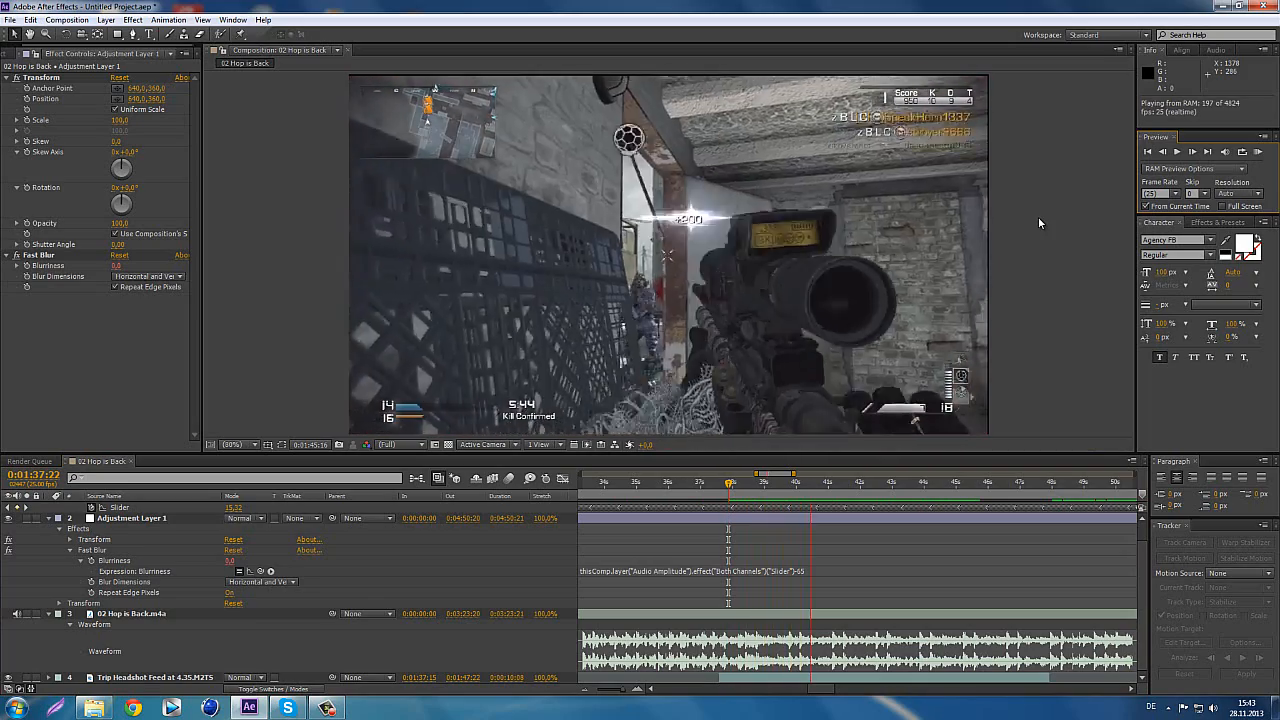
key(space)
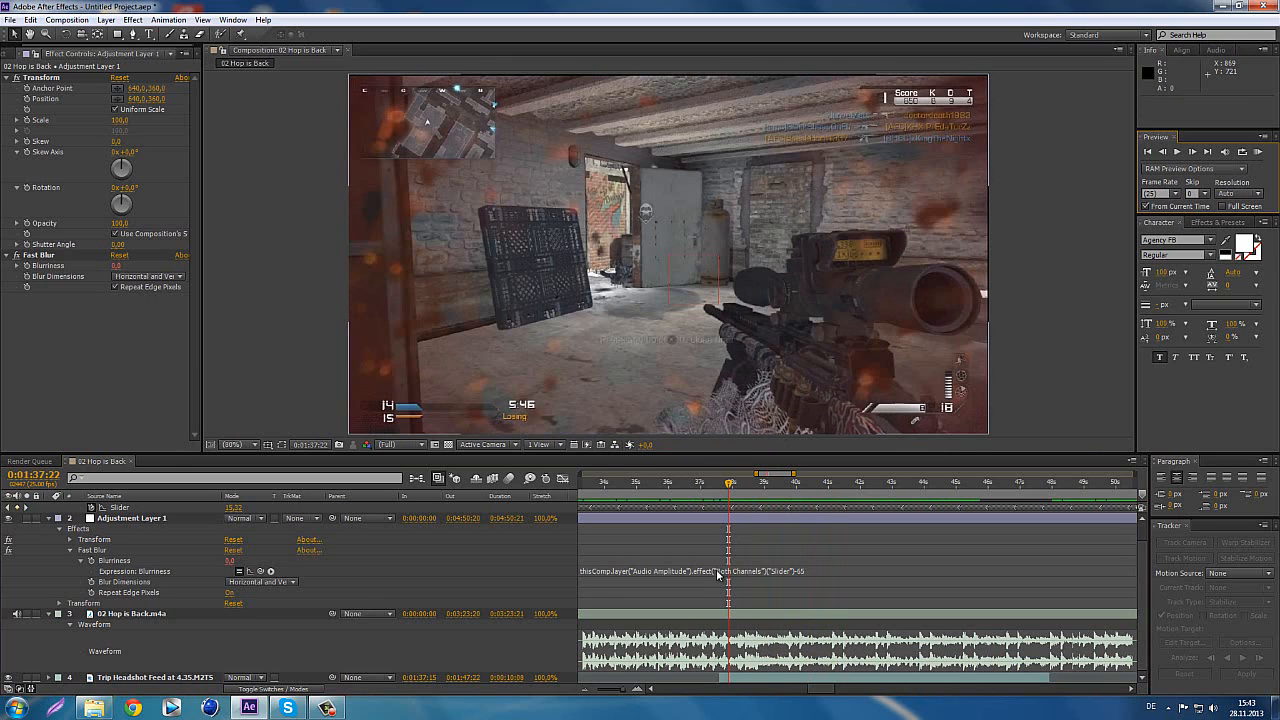
- Try to drive the Transform effect's Scale on Adjustment Layer 1 with the expression copied from Fast Blur Blurriness
click(105, 521)
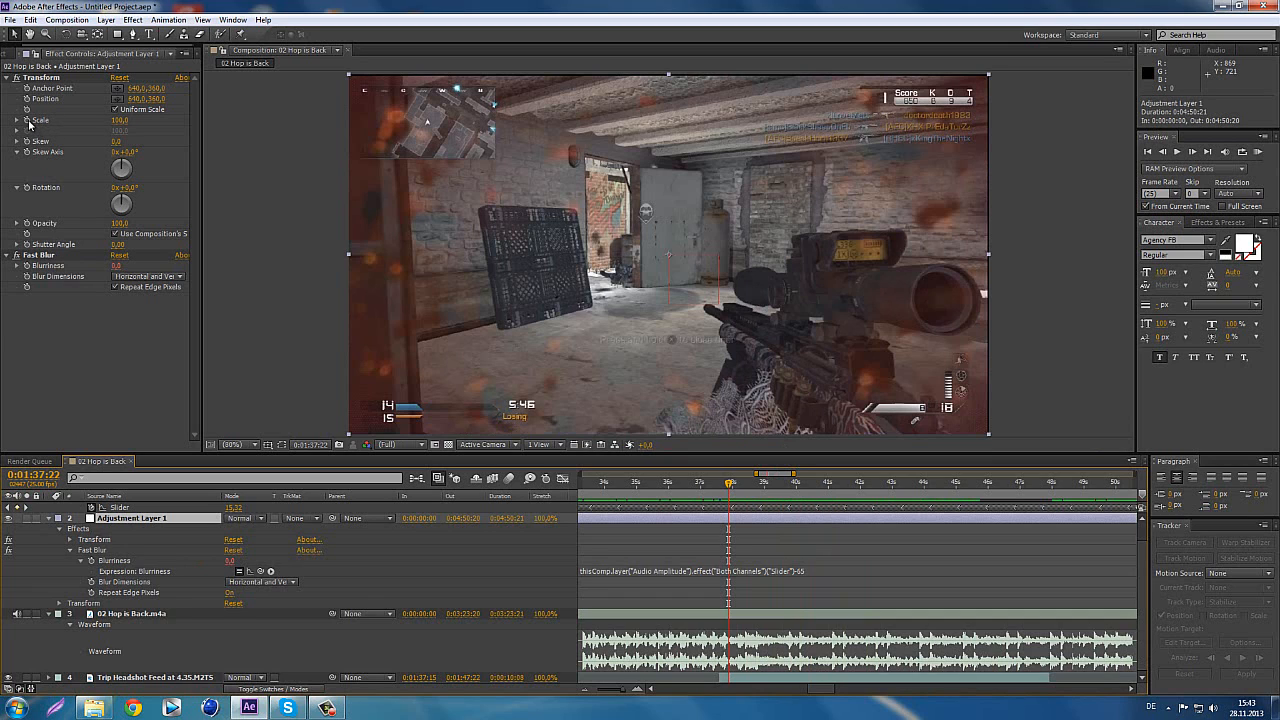
click(719, 572)
key(ctrl+c)
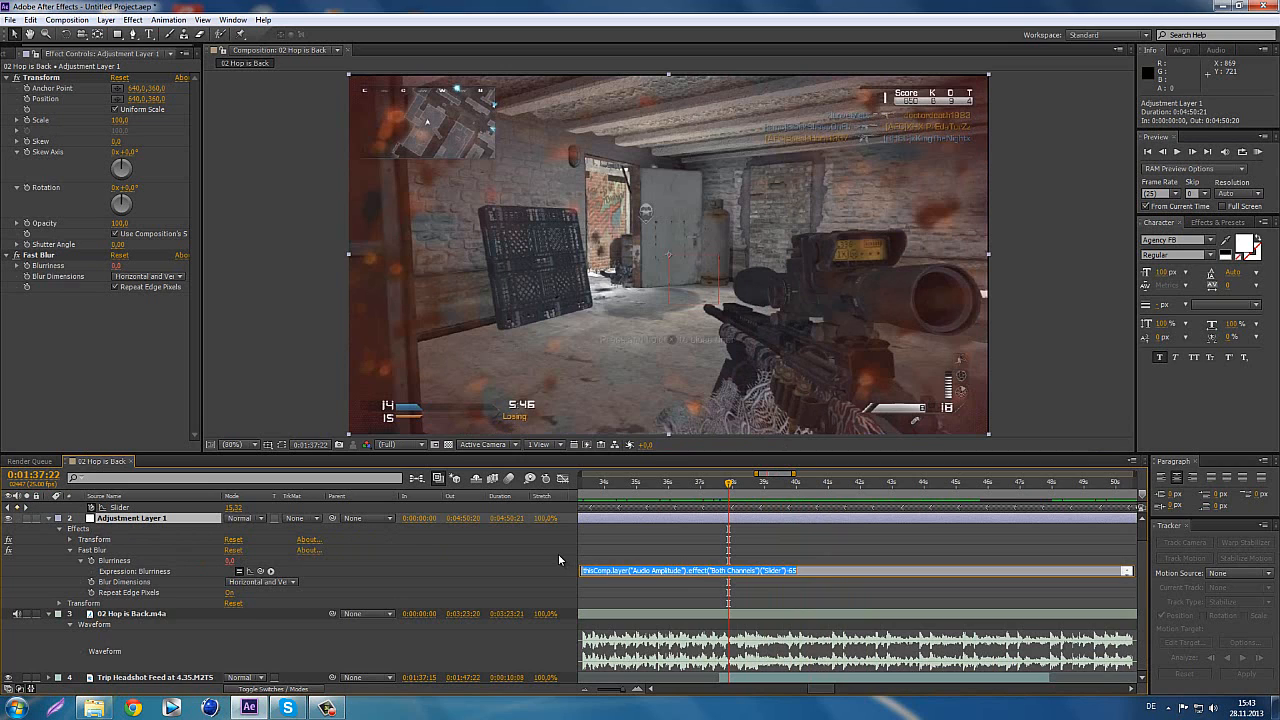
alt+click(27, 120)
key(ctrl+v)
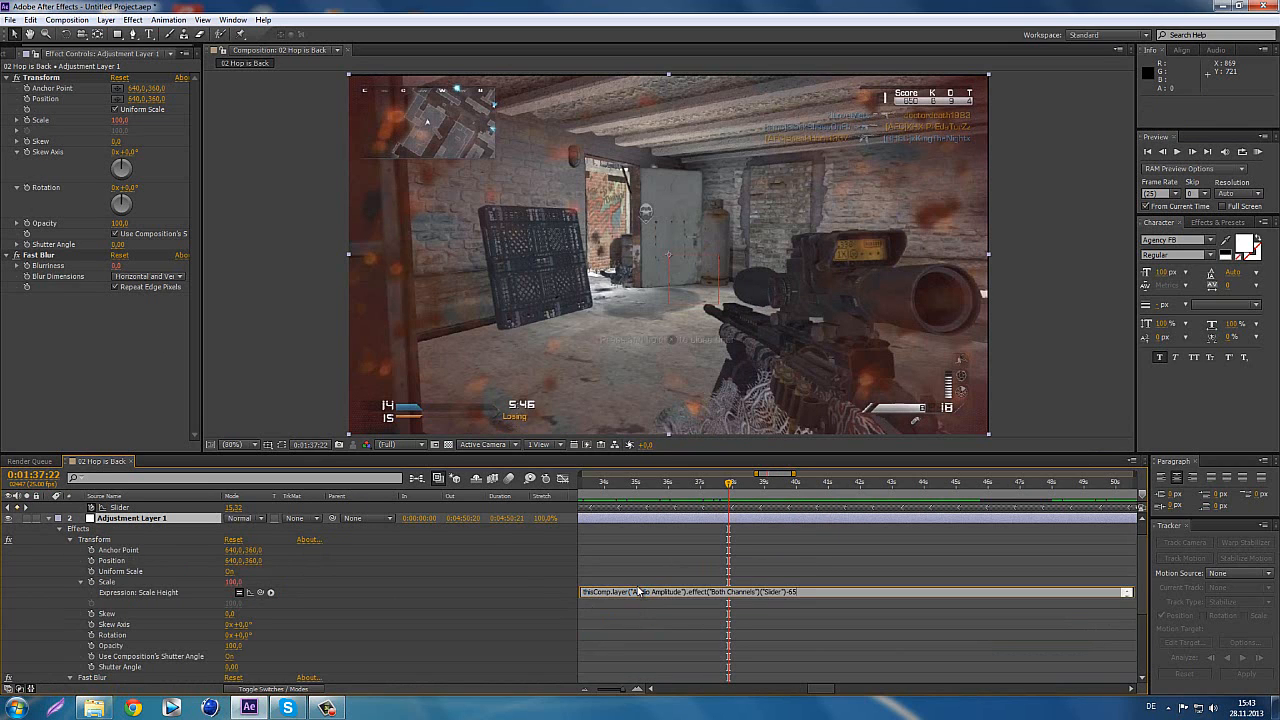
click(623, 566)
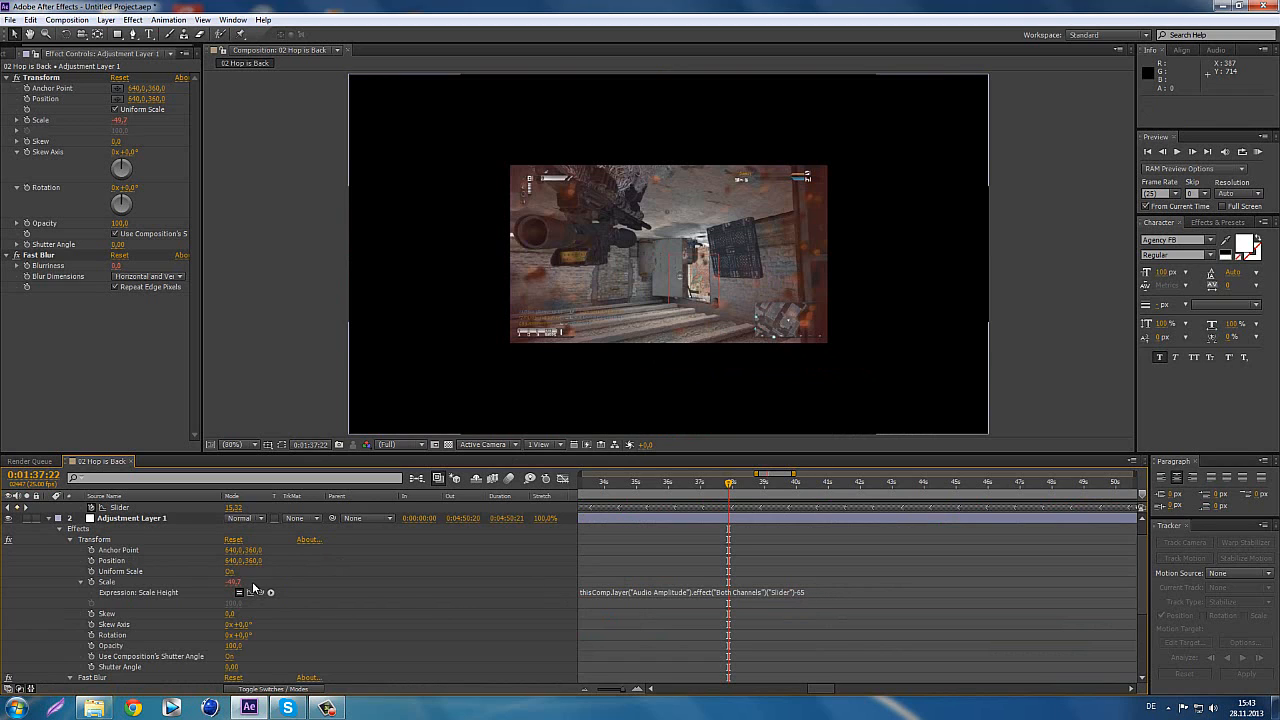
- Compare the Blurriness and Scale expressions, and remove the expression from the Transform effect's Scale
scroll(290, 599, down, 3)
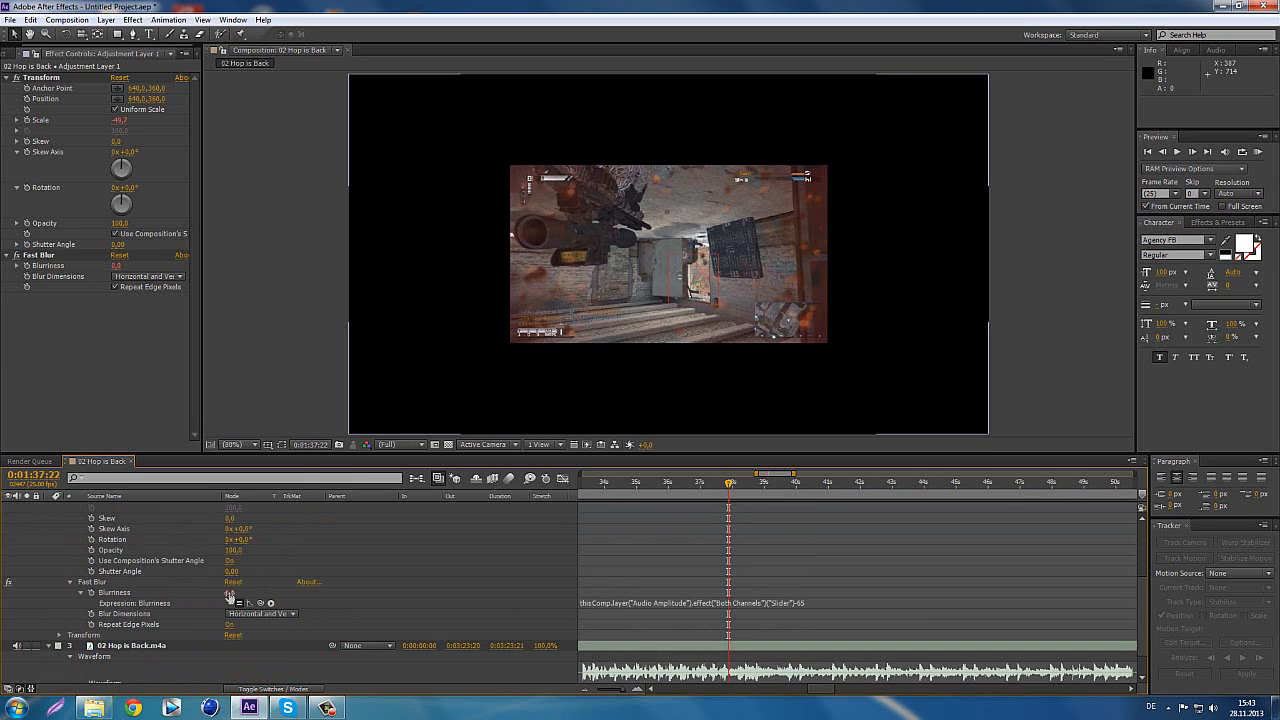
click(229, 593)
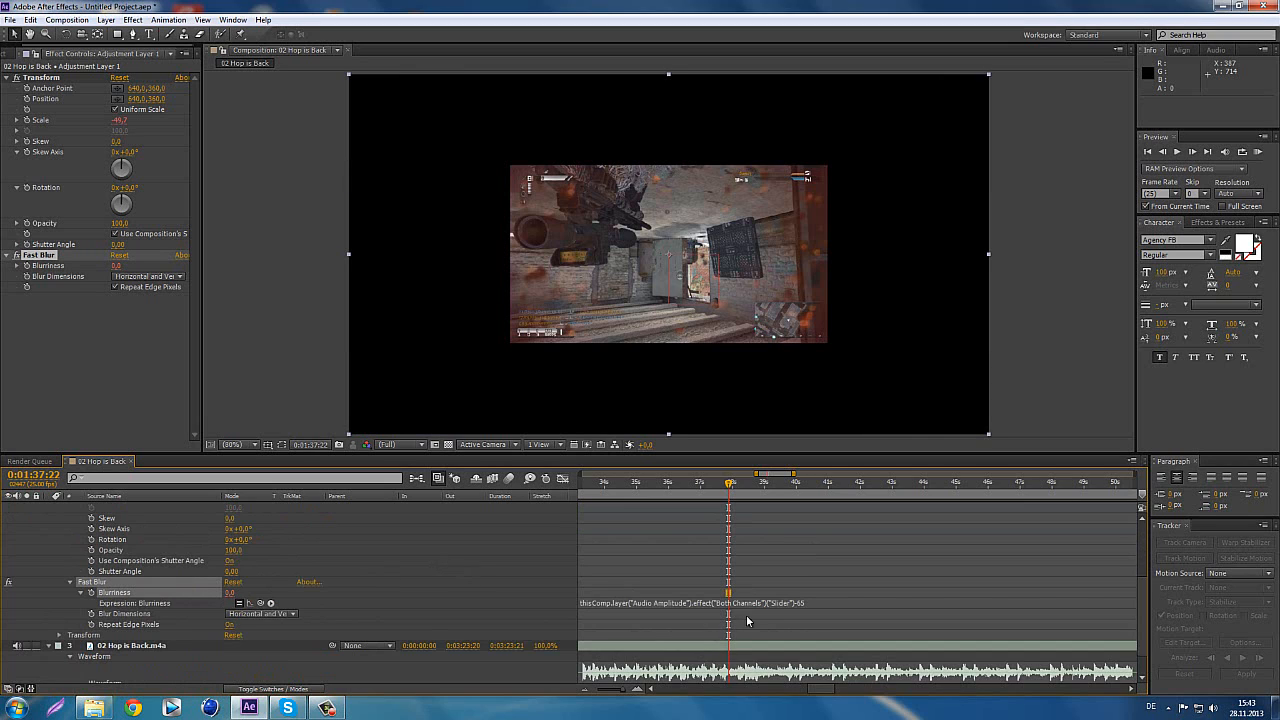
scroll(745, 605, up, 2)
scroll(744, 605, up, 2)
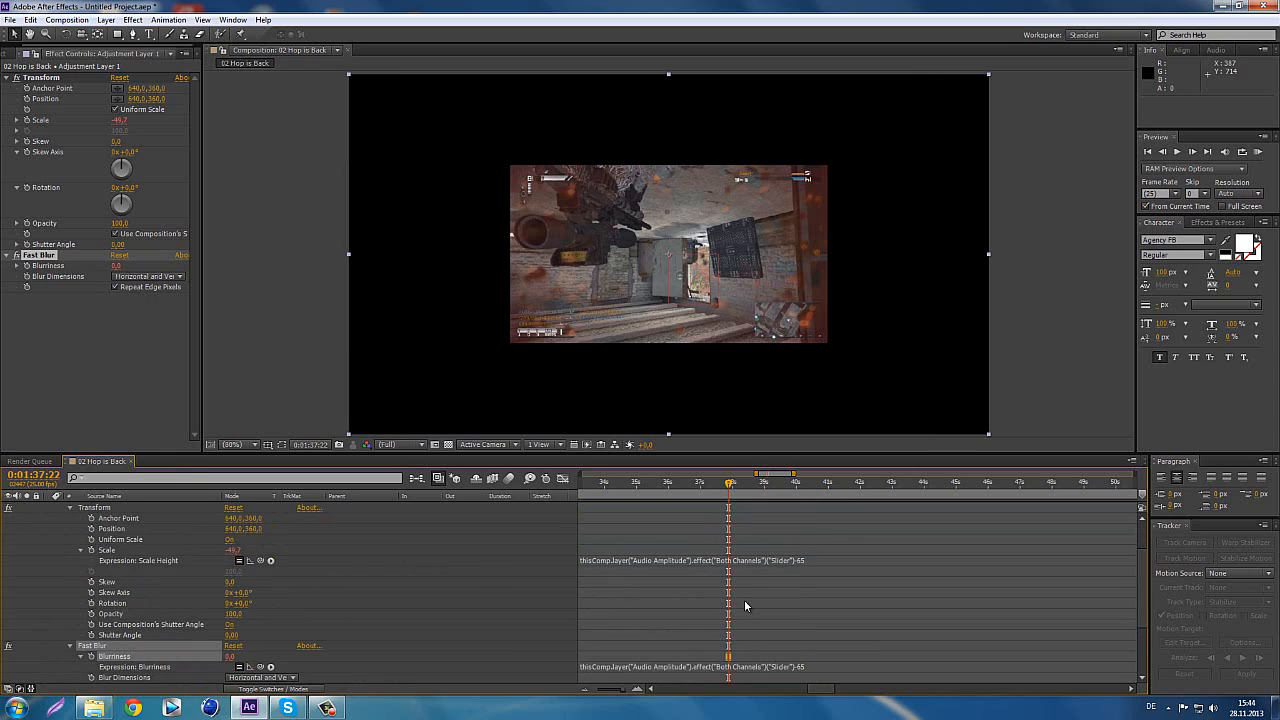
click(658, 563)
key(Delete)
click(513, 554)
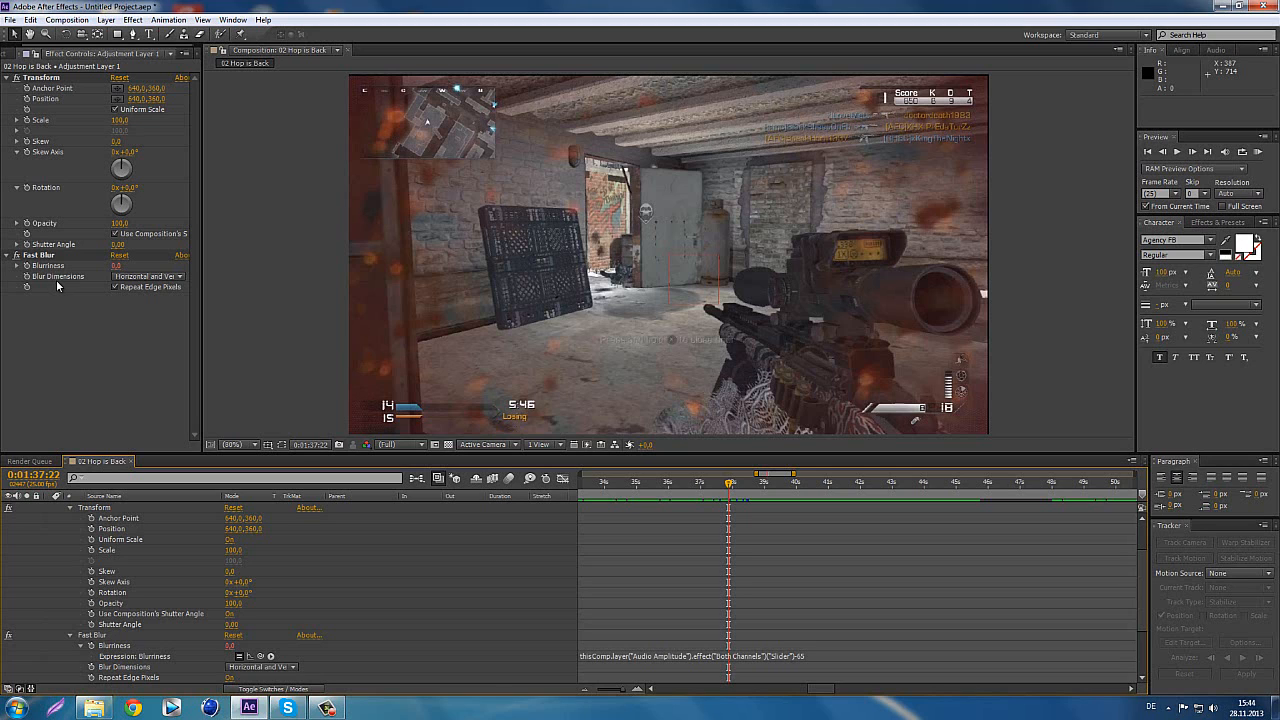
click(134, 19)
click(380, 567)
click(43, 359)
click(133, 21)
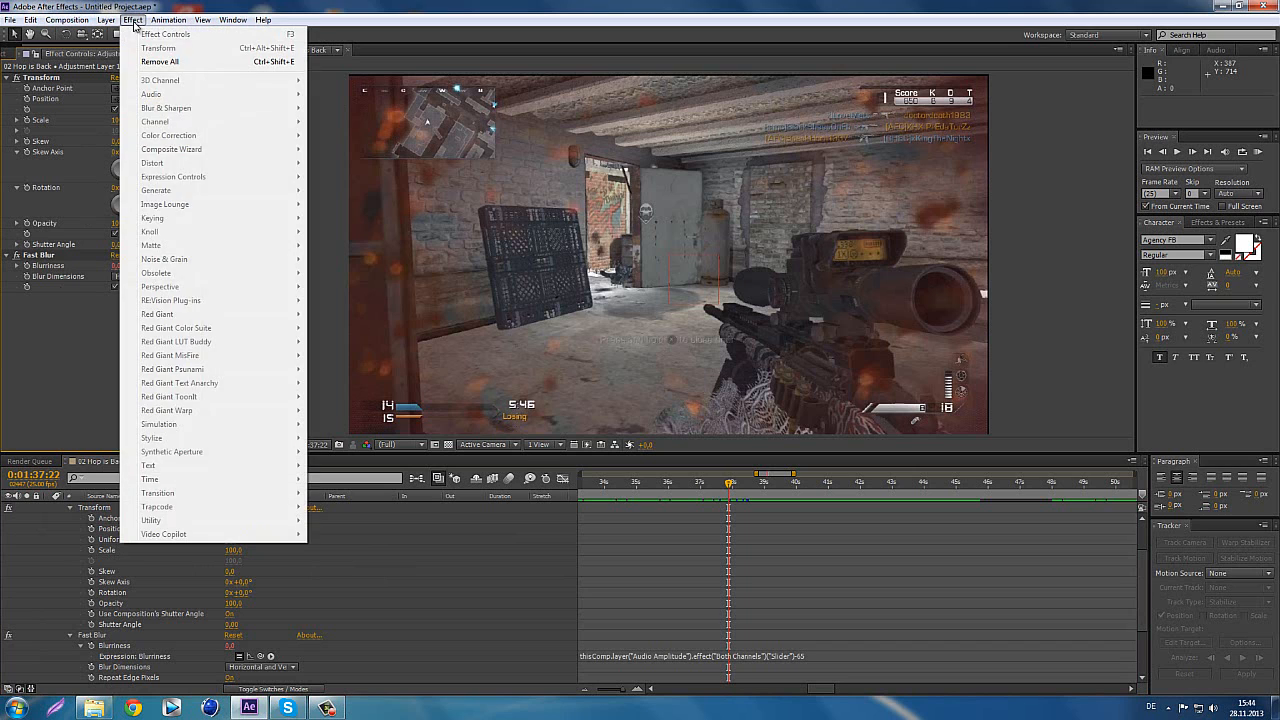
click(78, 285)
- Apply a second Fast Blur effect to Adjustment Layer 1
scroll(300, 535, up, 2)
click(140, 539)
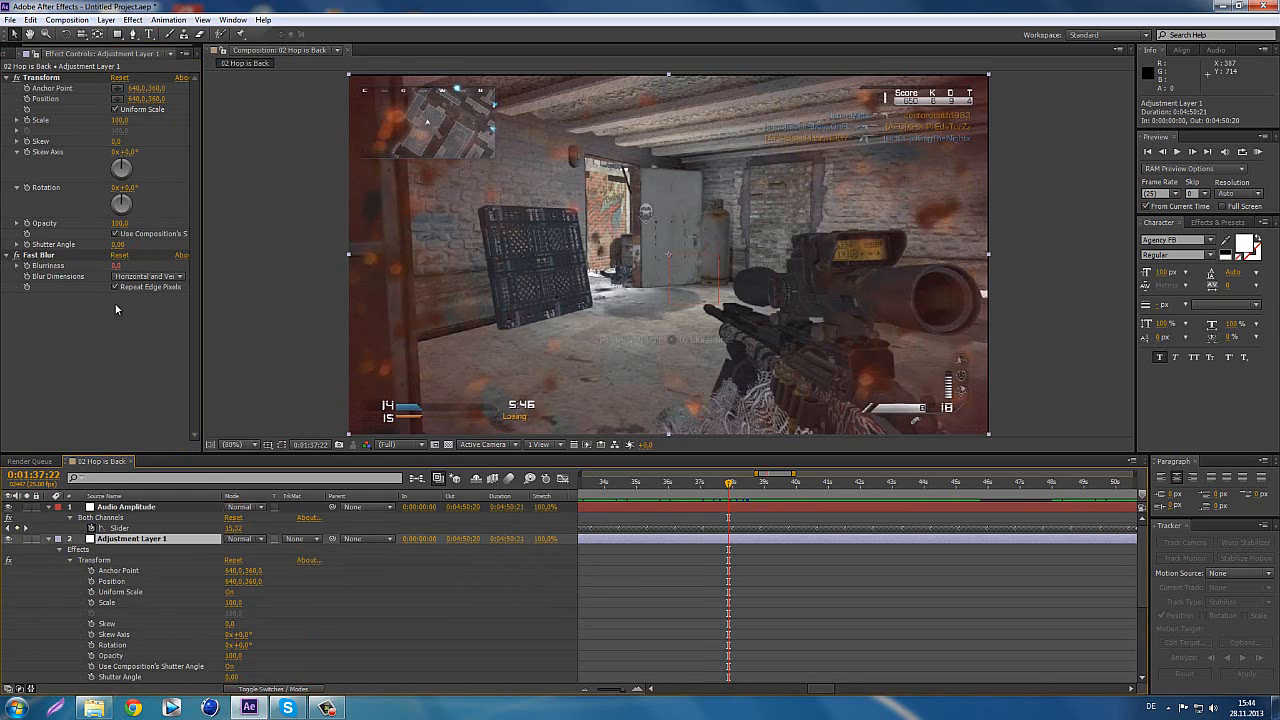
click(133, 20)
mouse_move(205, 108)
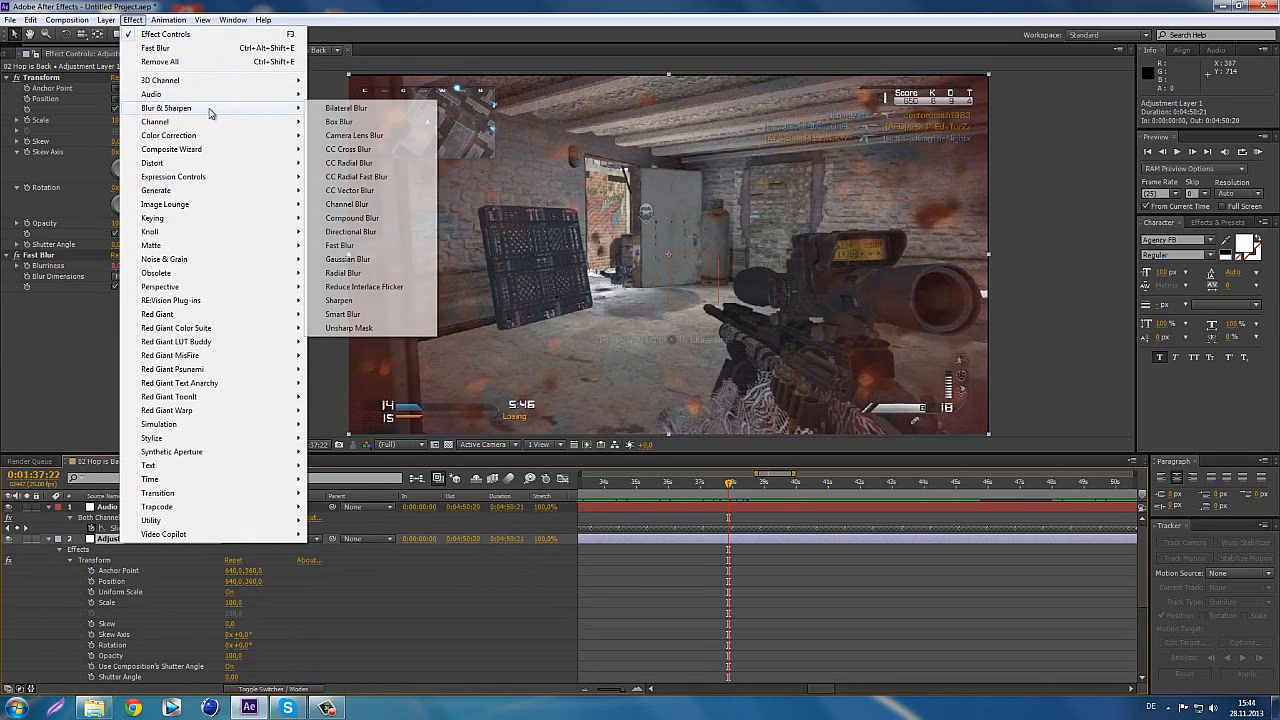
click(368, 242)
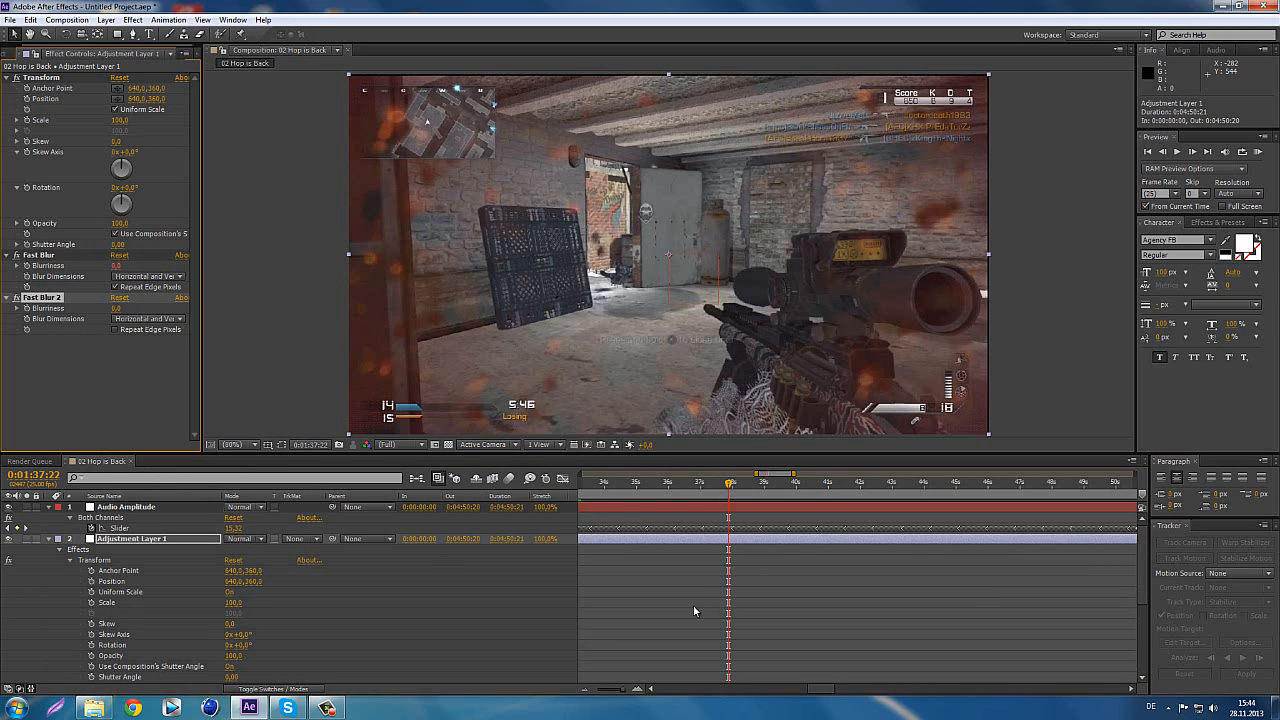
- Copy the first Fast Blur's Blurriness expression, including the -65 offset, onto the Blurriness of Fast Blur 2
scroll(723, 586, down, 3)
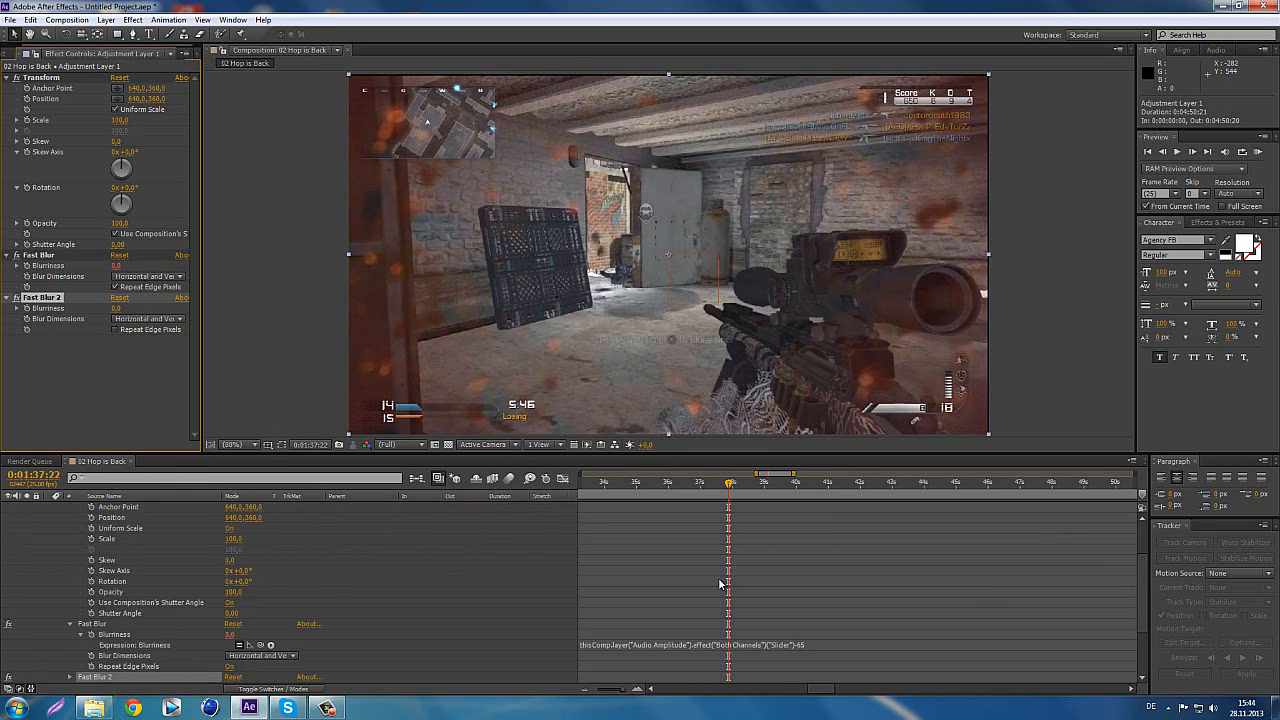
click(764, 646)
key(ctrl+c)
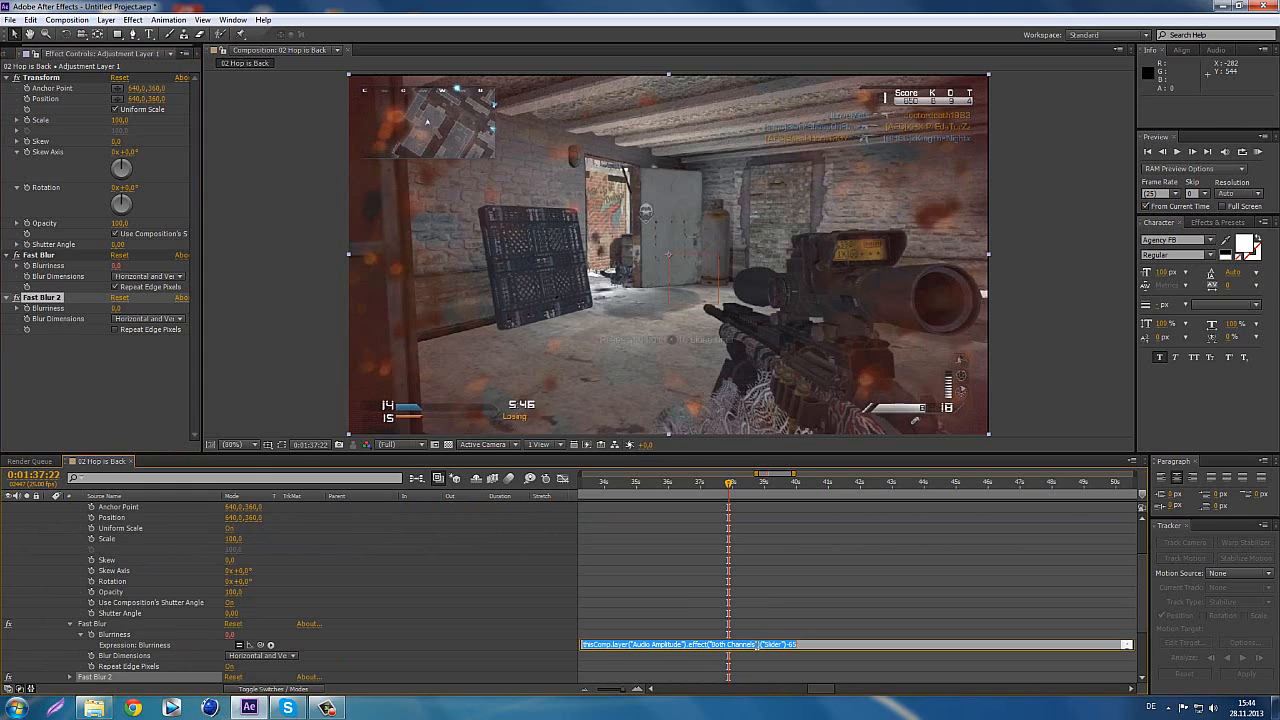
alt+click(27, 308)
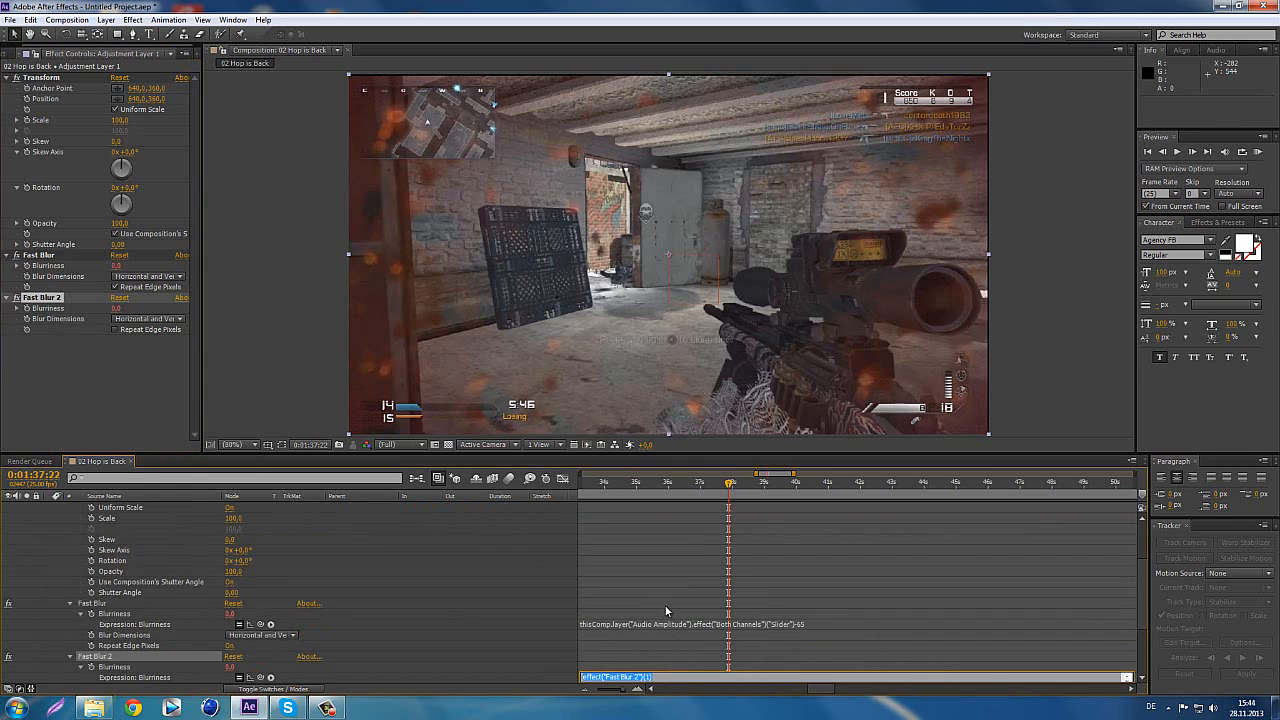
key(ctrl+v)
click(851, 640)
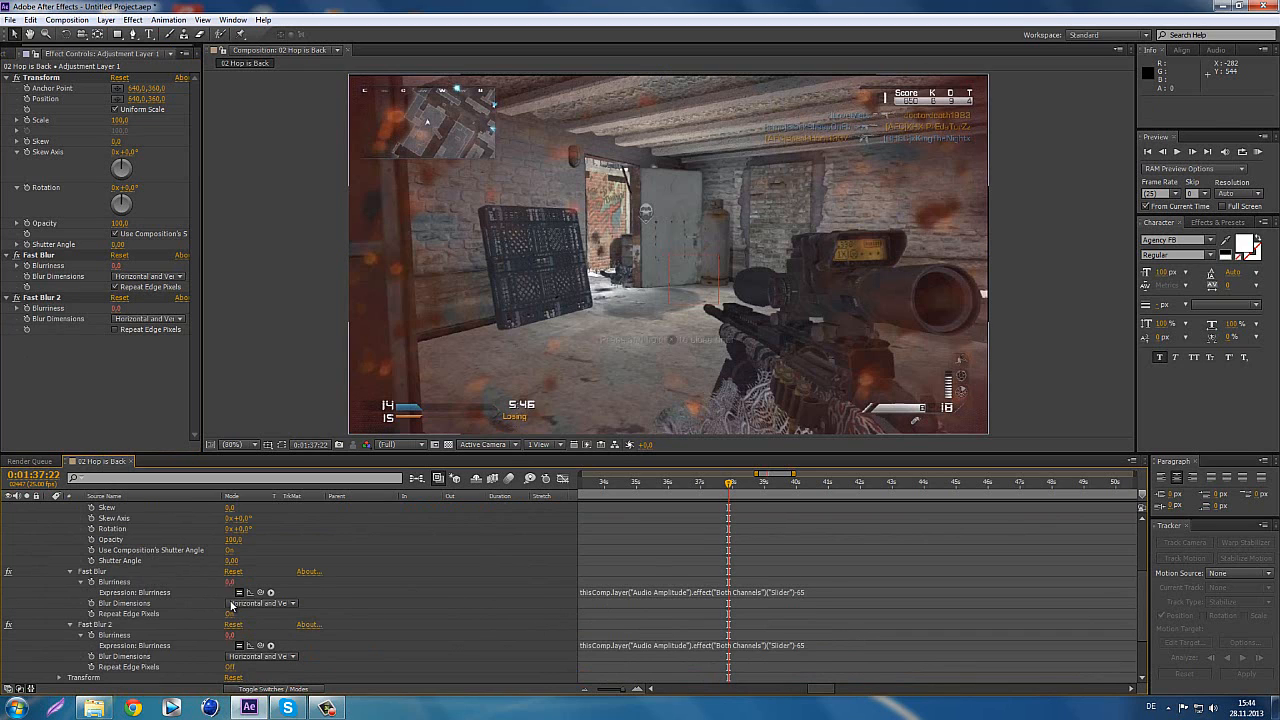
- Change the offset in Fast Blur 2's Blurriness expression to -70 and disable the Fast Blur 2 effect
scroll(231, 605, up, 5)
click(164, 538)
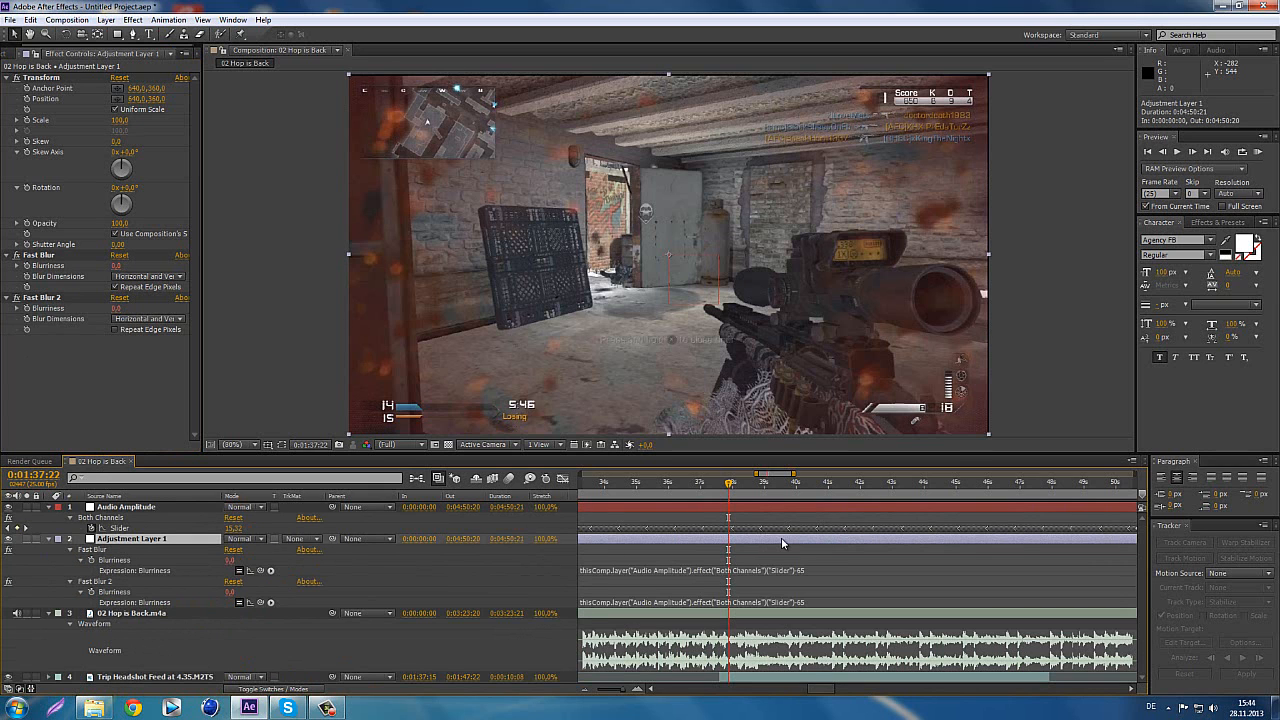
drag(738, 485, 746, 487)
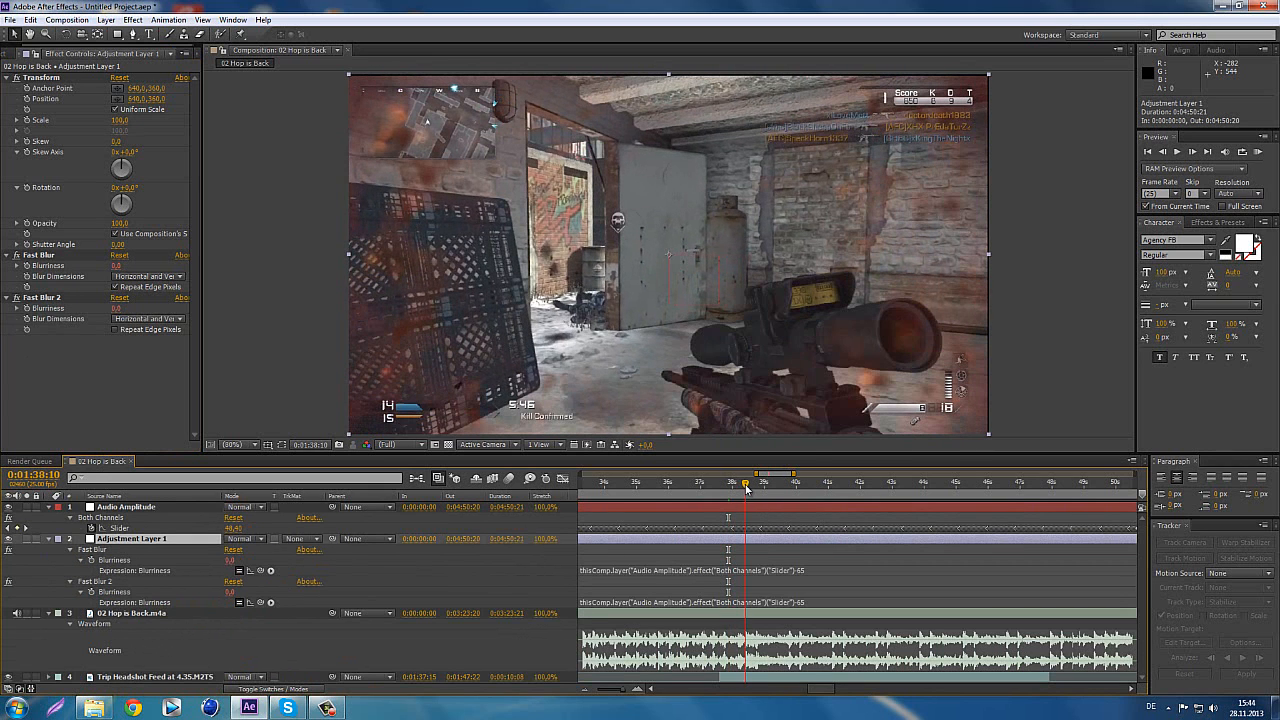
click(1192, 155)
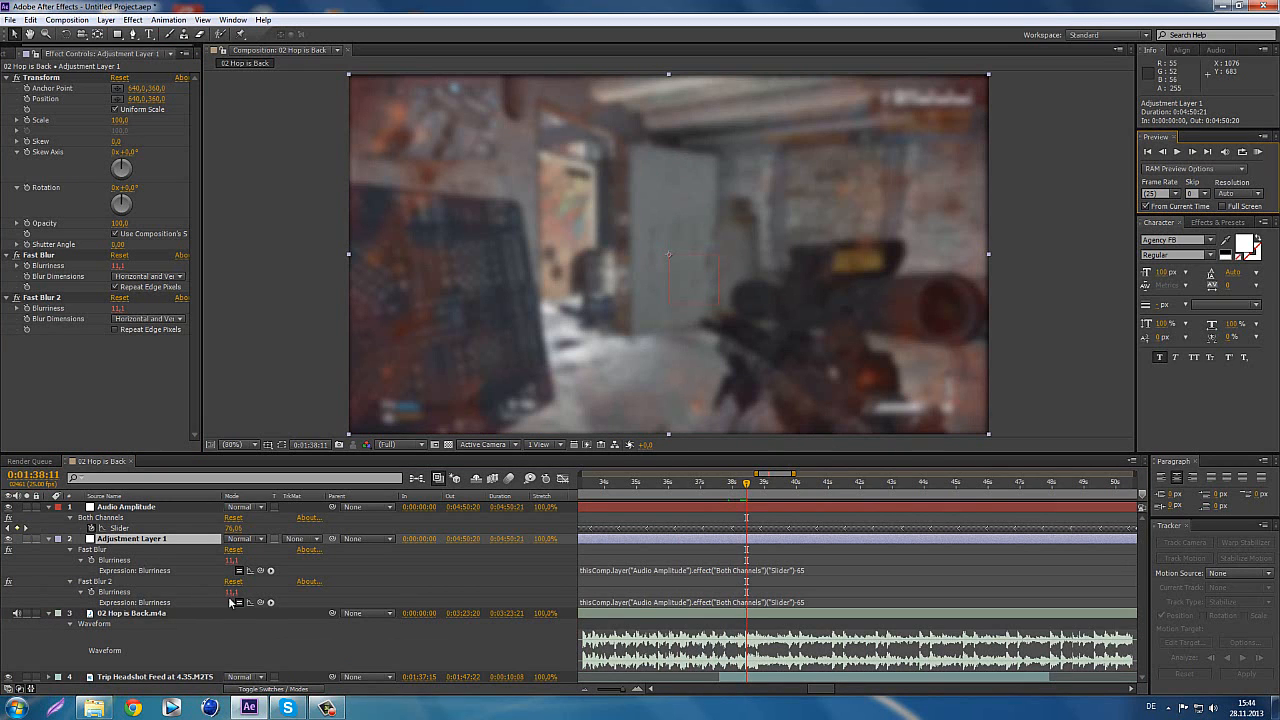
click(800, 602)
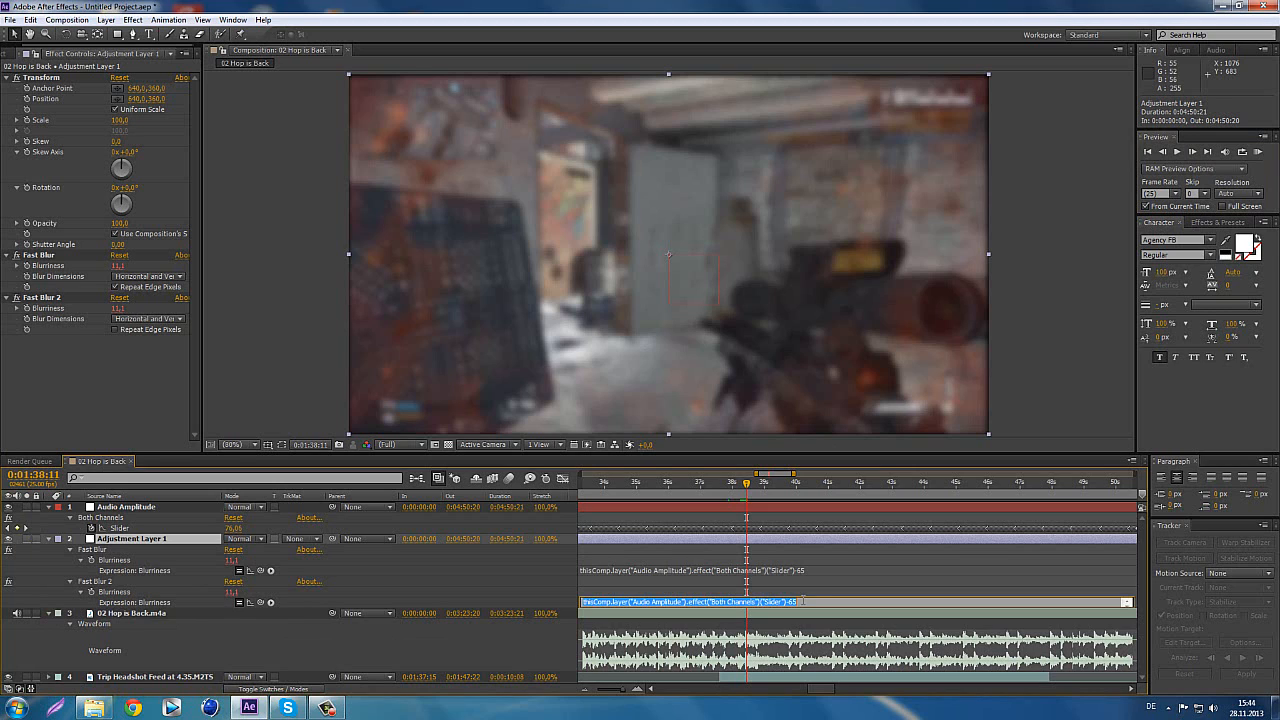
double_click(794, 602)
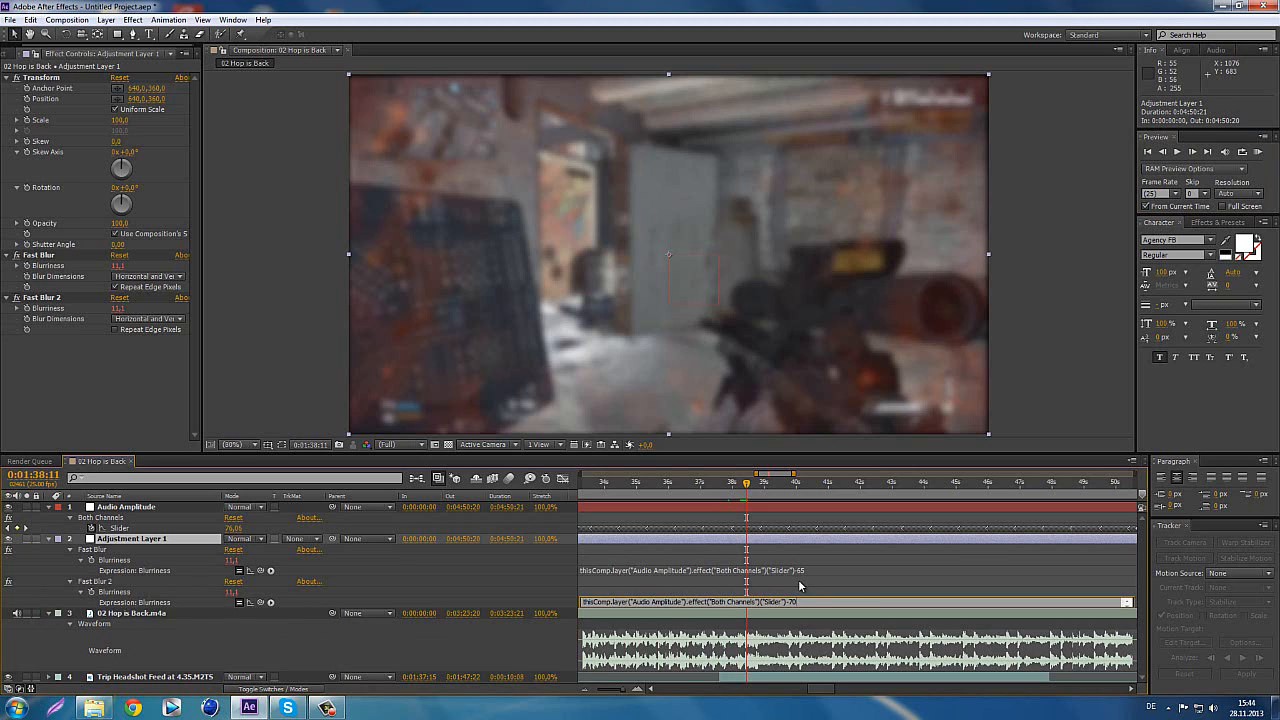
click(481, 605)
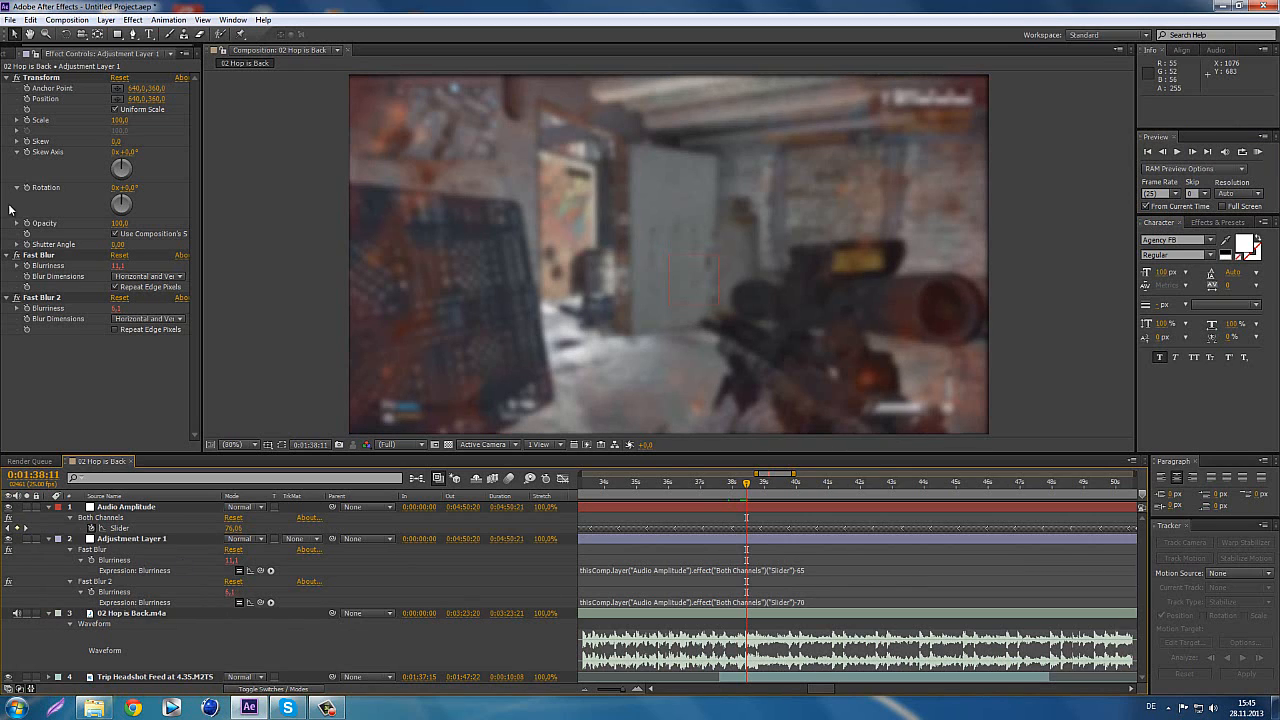
click(17, 298)
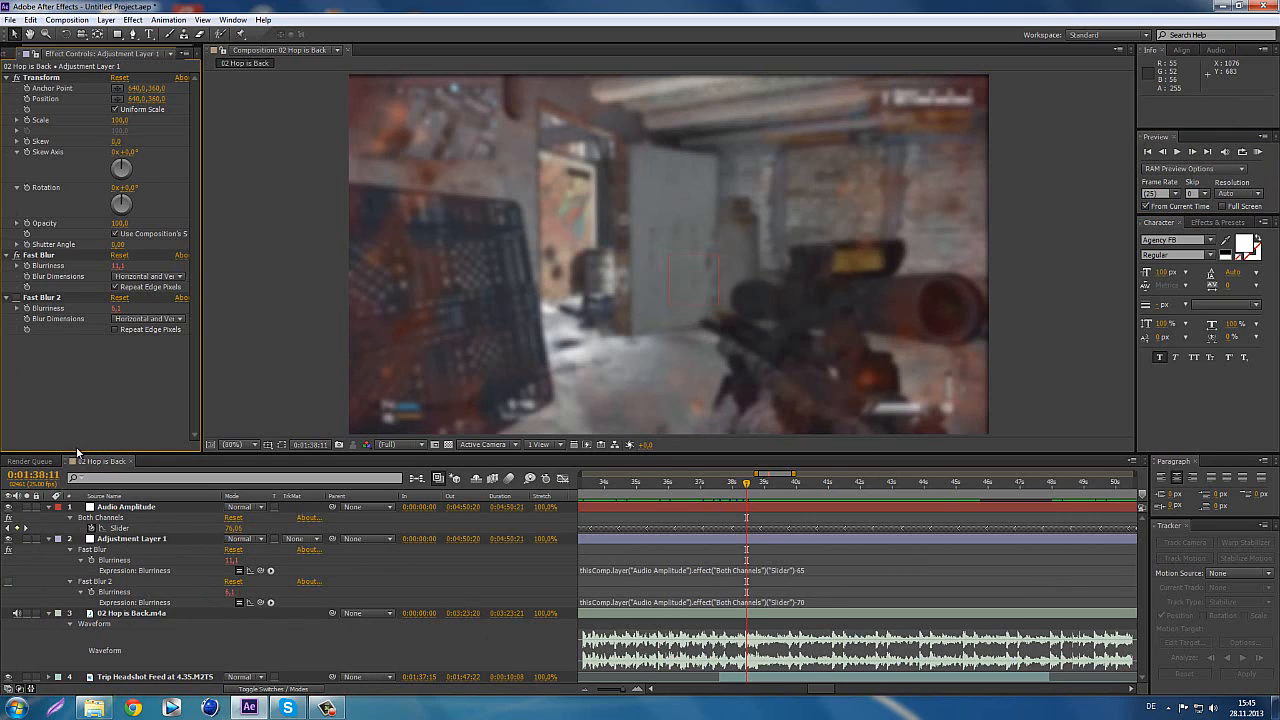
- Give the Transform effect's Scale on Adjustment Layer 1 the expression effect("Transform")(4)+effect("Fast Blur 2")("Blurriness")
alt+click(28, 120)
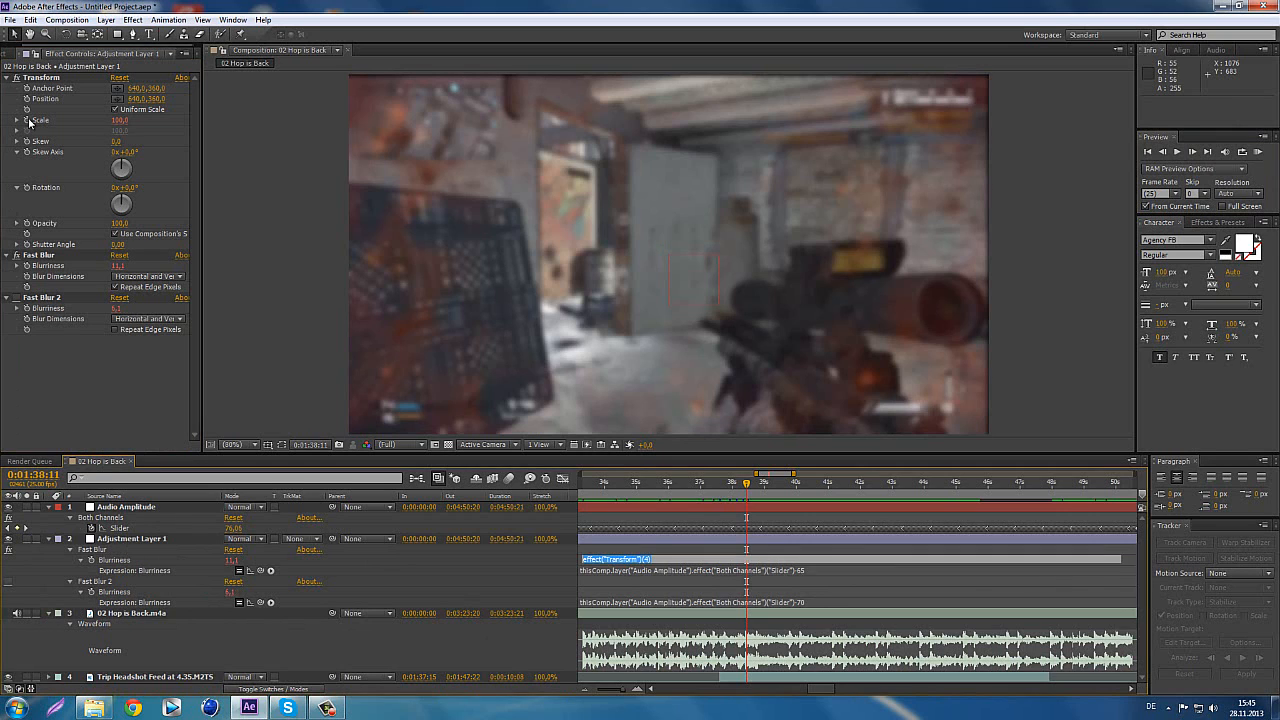
click(679, 561)
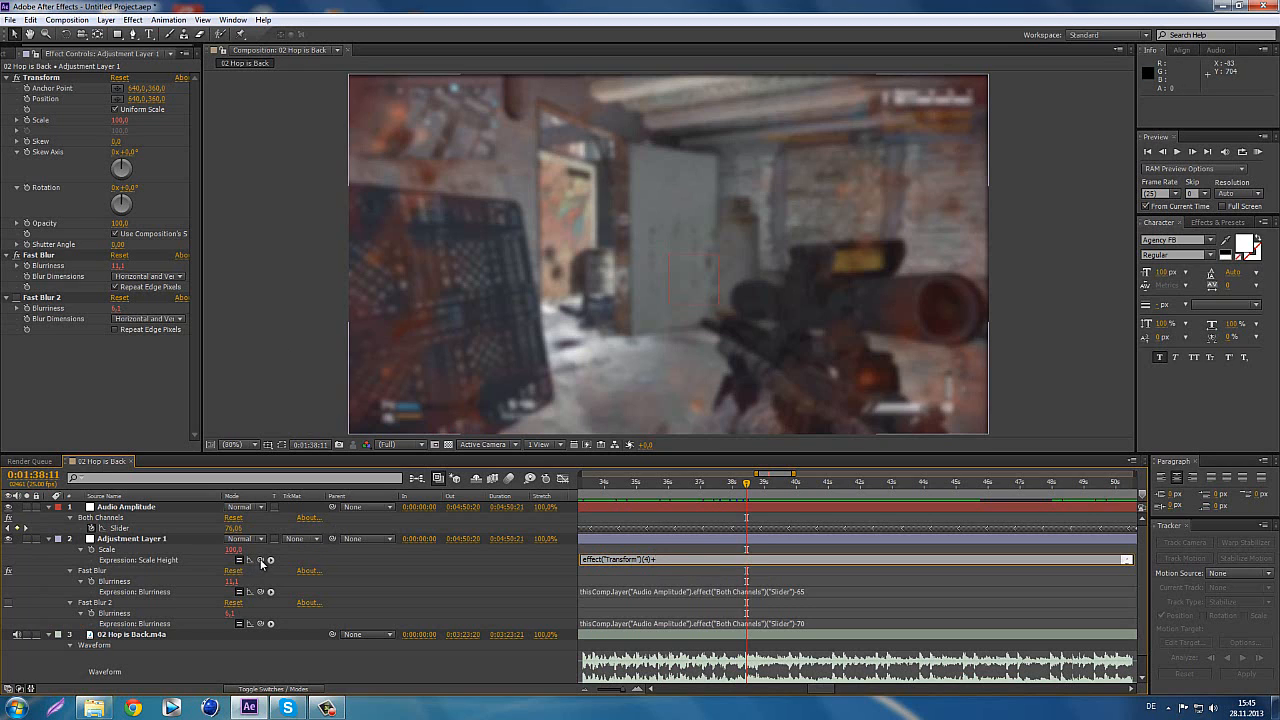
drag(260, 560, 128, 614)
click(517, 591)
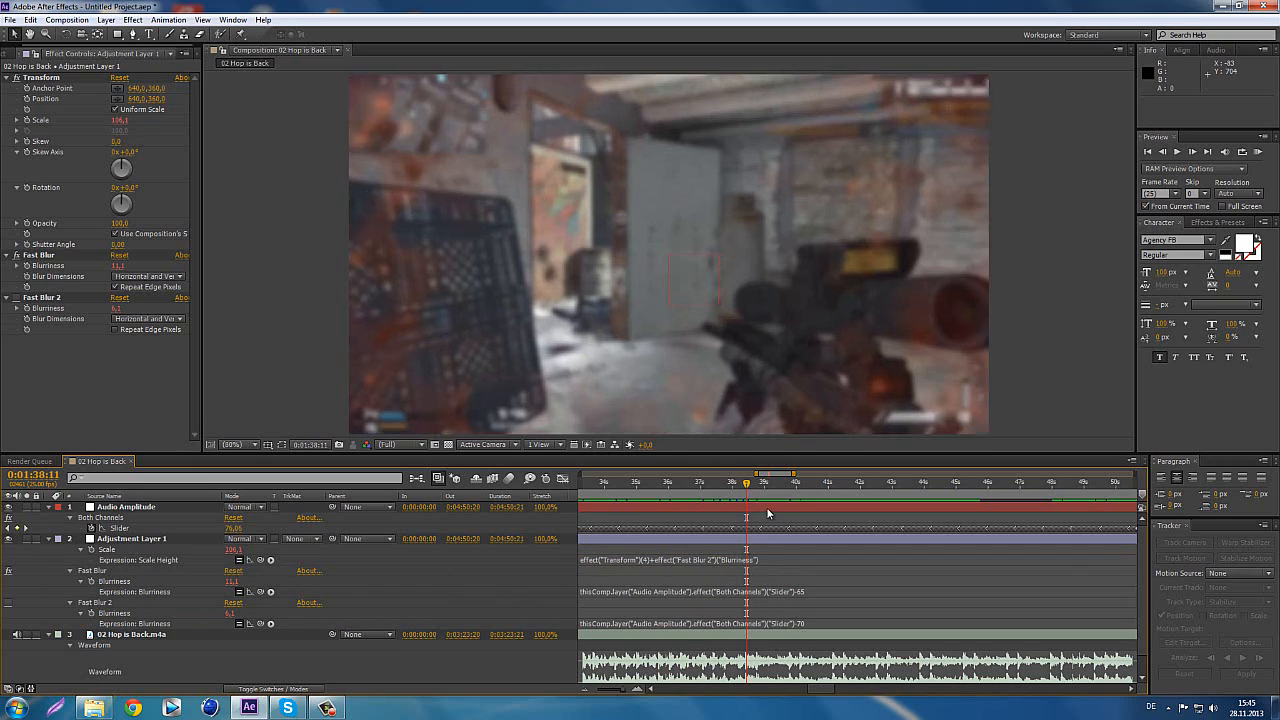
- Preview the clip with audio from 0:01:37:15 to check how the scale and blur react to the music
drag(746, 488, 722, 500)
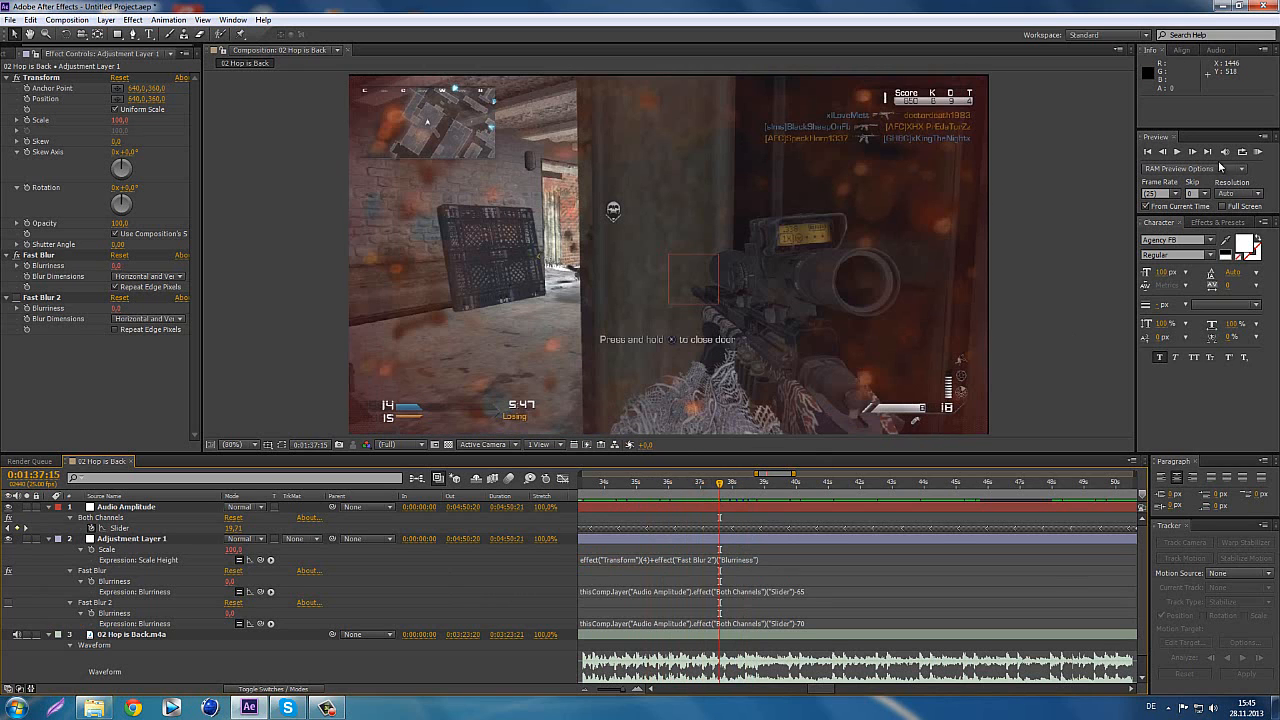
click(1257, 151)
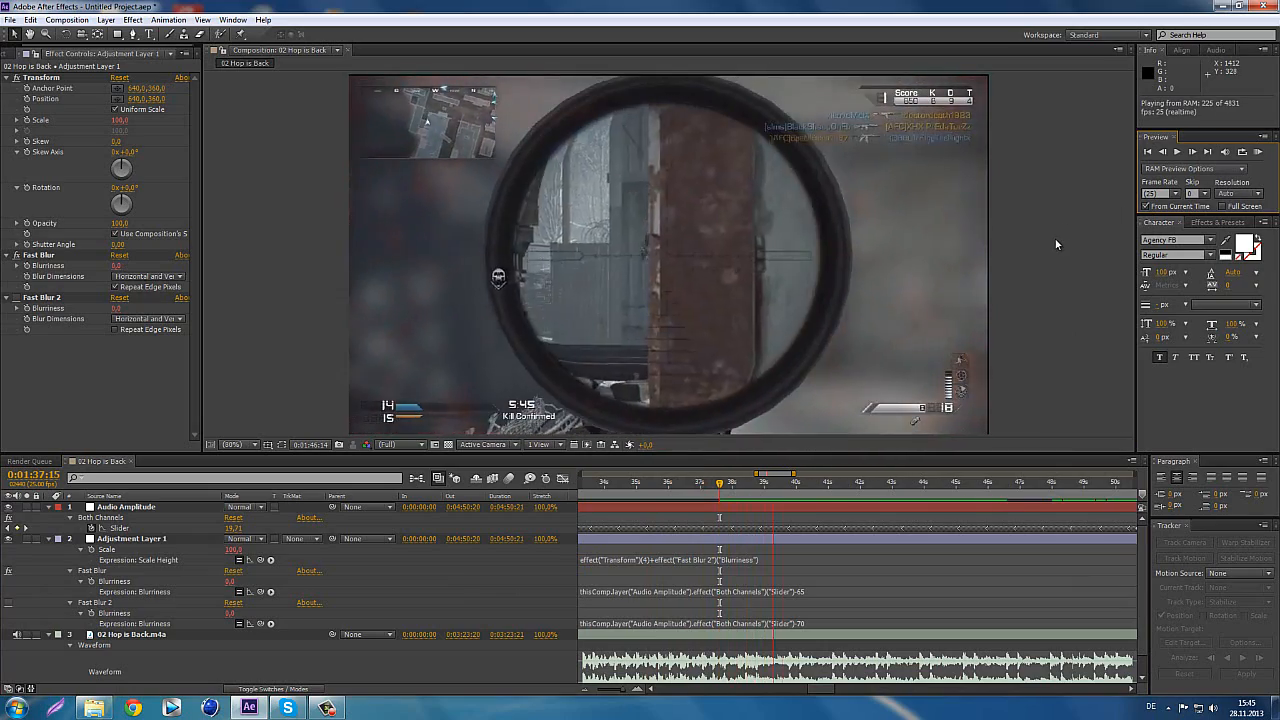
key(space)
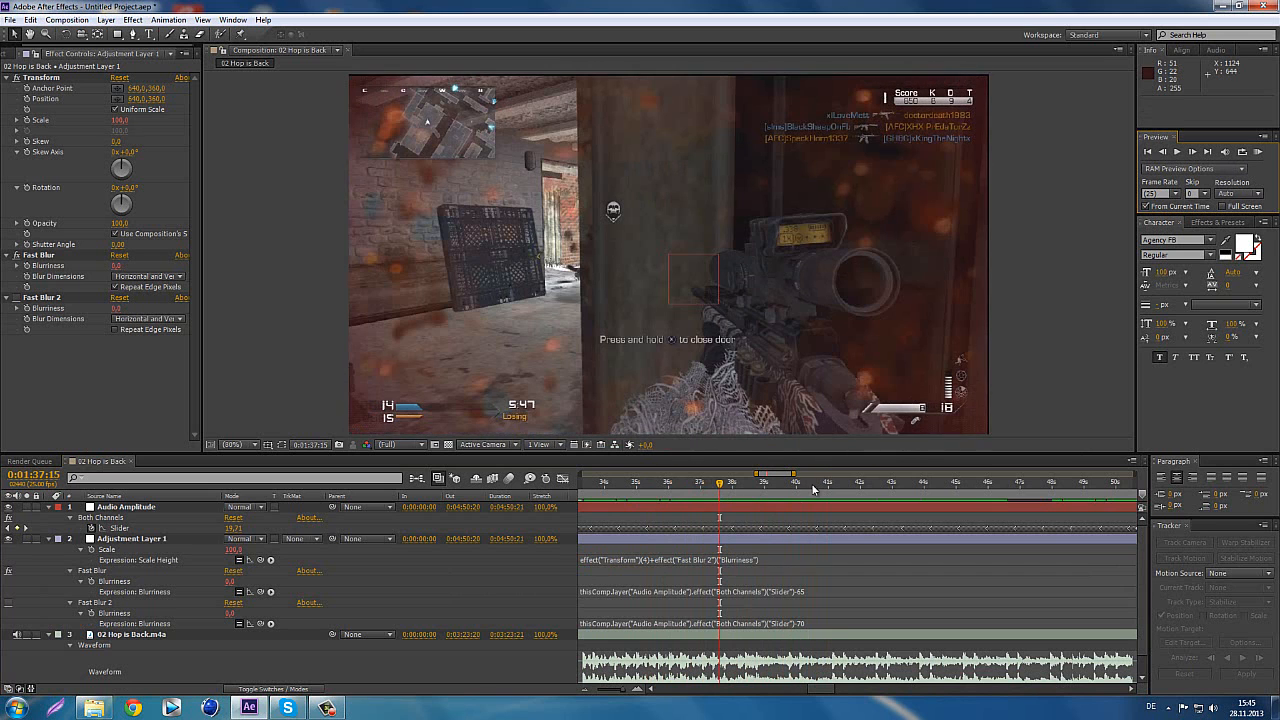
- Set the offset in Fast Blur 2's Blurriness expression to -73 and preview the clip
click(806, 623)
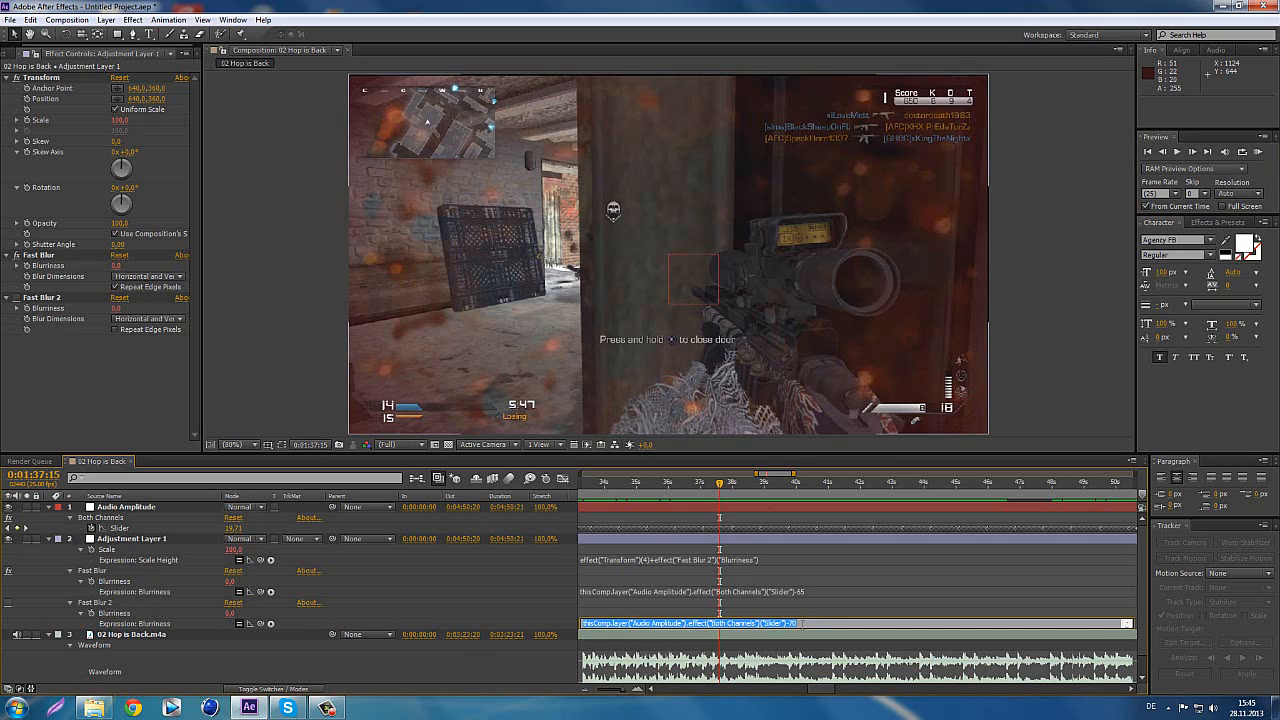
click(795, 623)
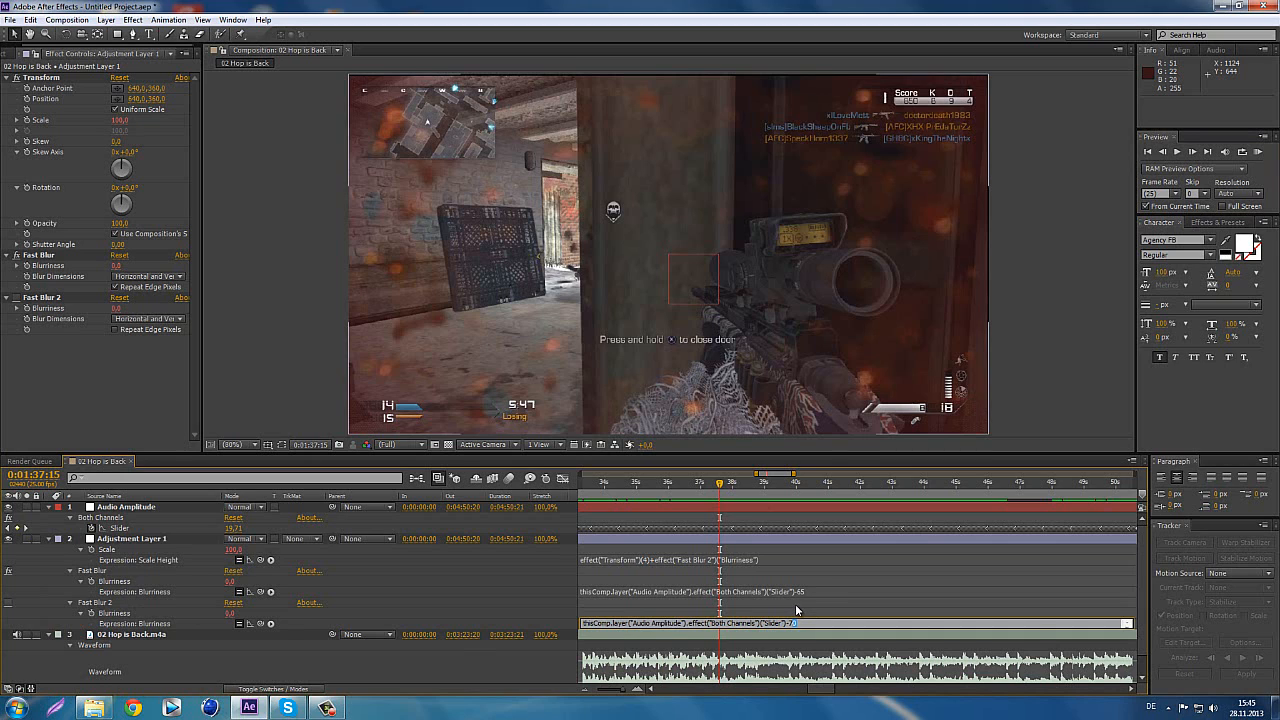
text(3)
click(787, 605)
key(KP_0)
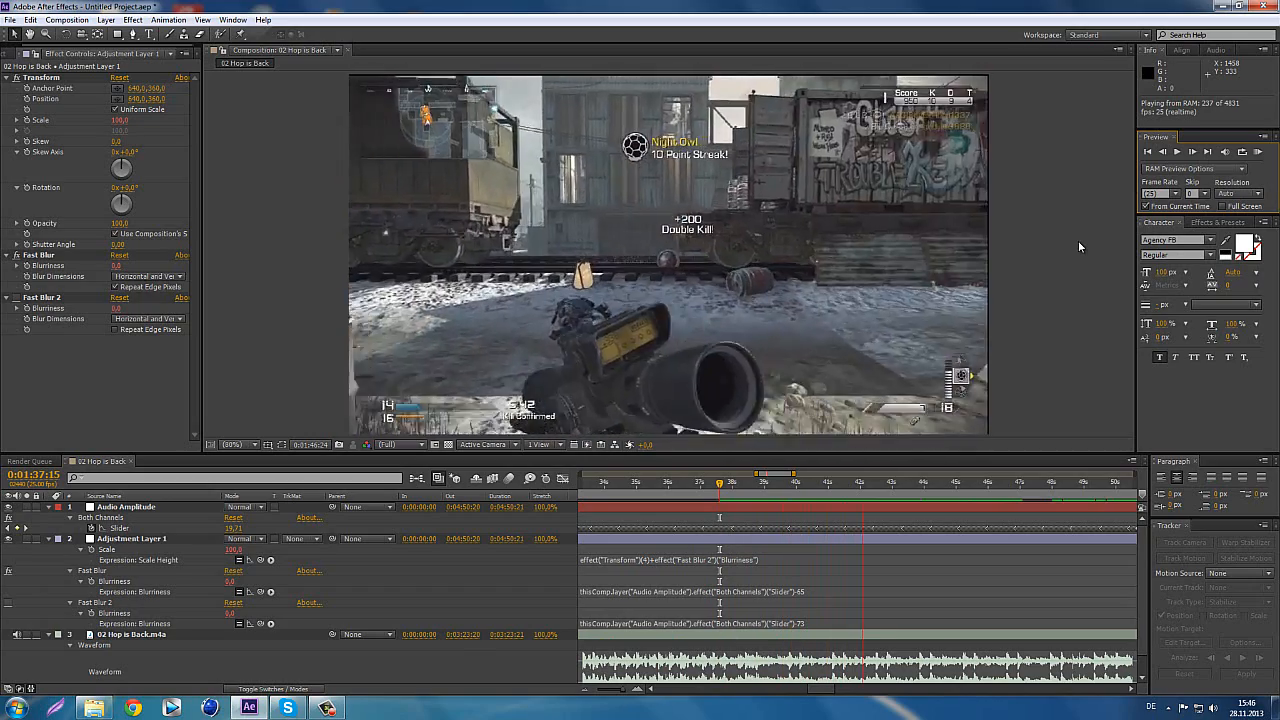
key(space)
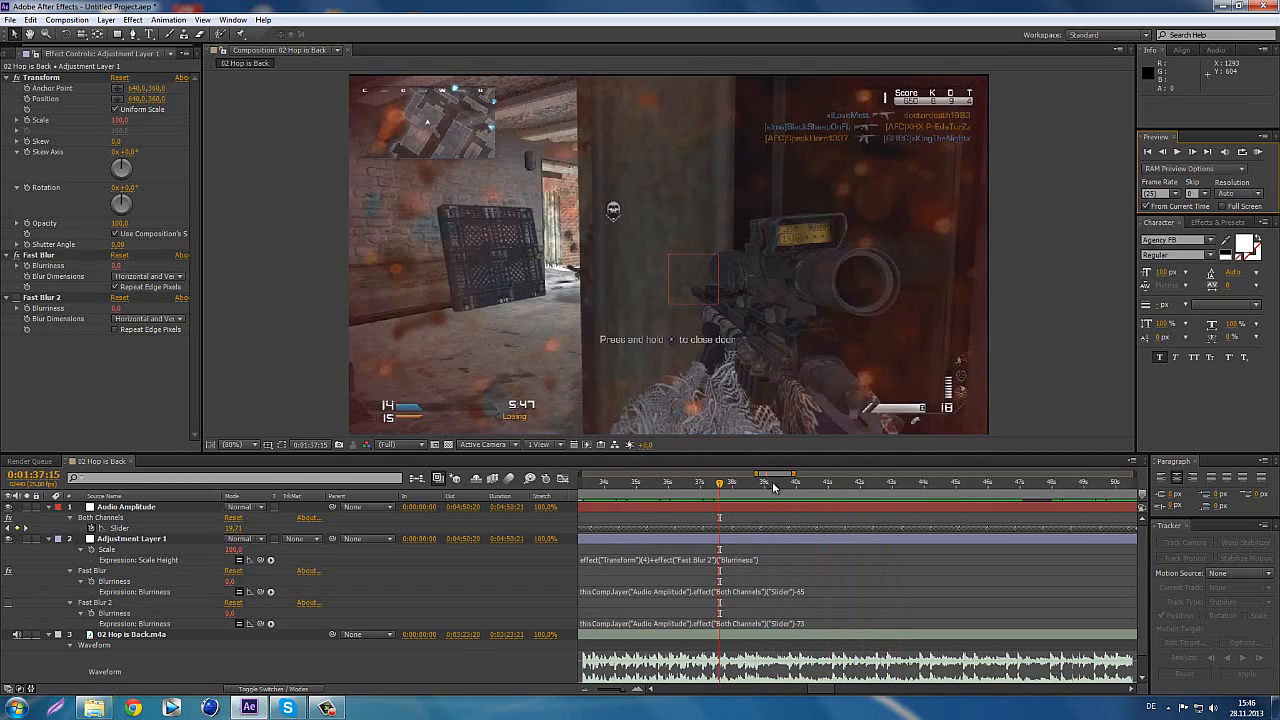
- Set Fast Blur 2's Blurriness expression offset back to -70 and check the scale around the beat at 0:01:40:03
drag(762, 486, 800, 489)
click(808, 624)
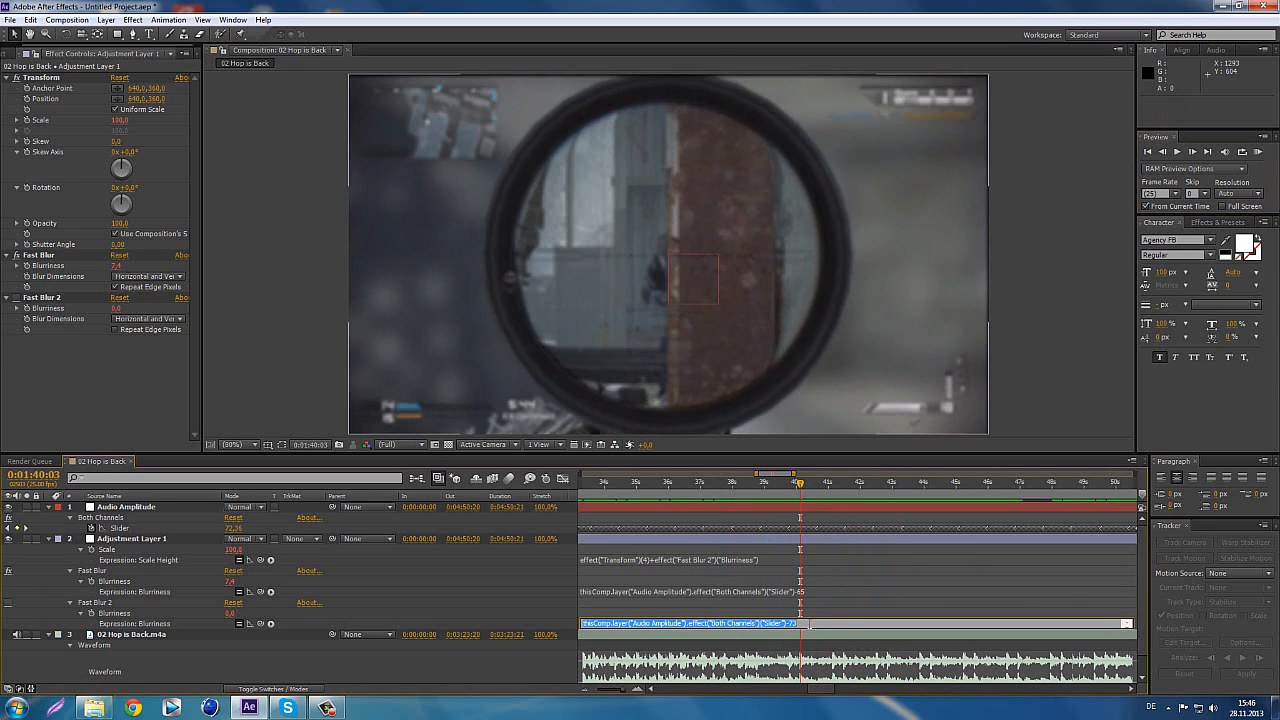
click(808, 624)
text(0)
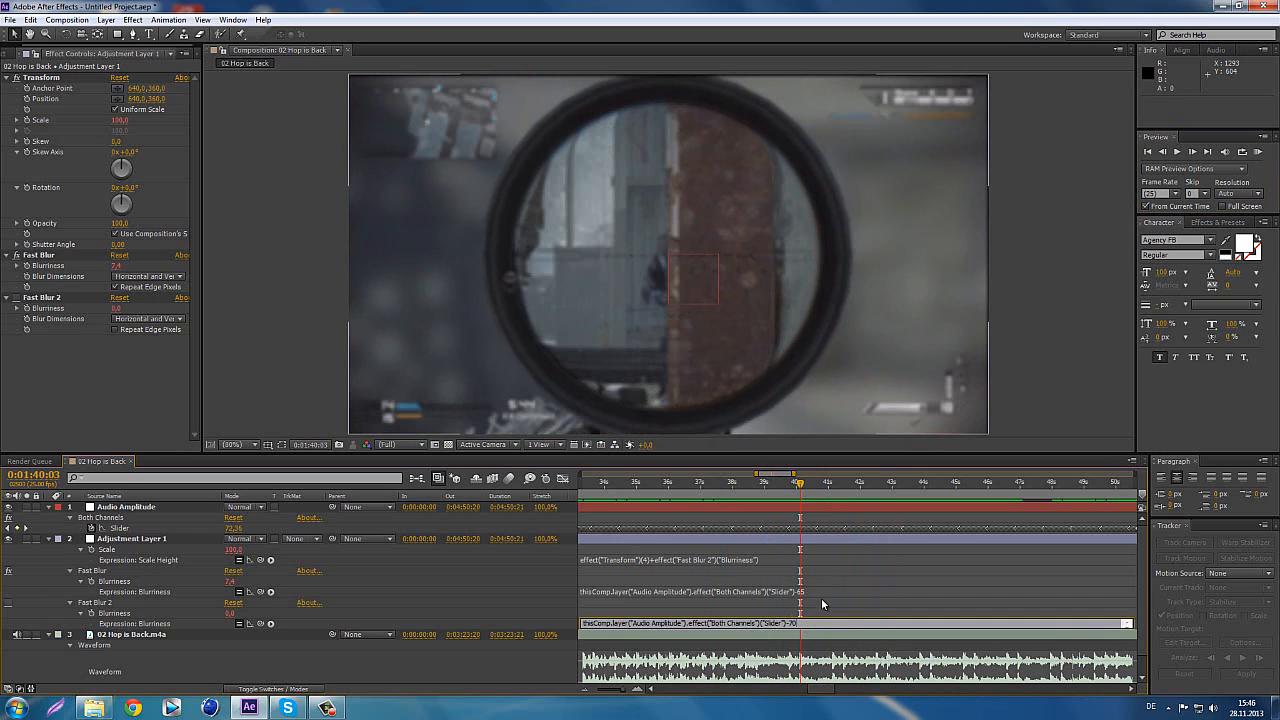
click(821, 606)
drag(802, 487, 794, 489)
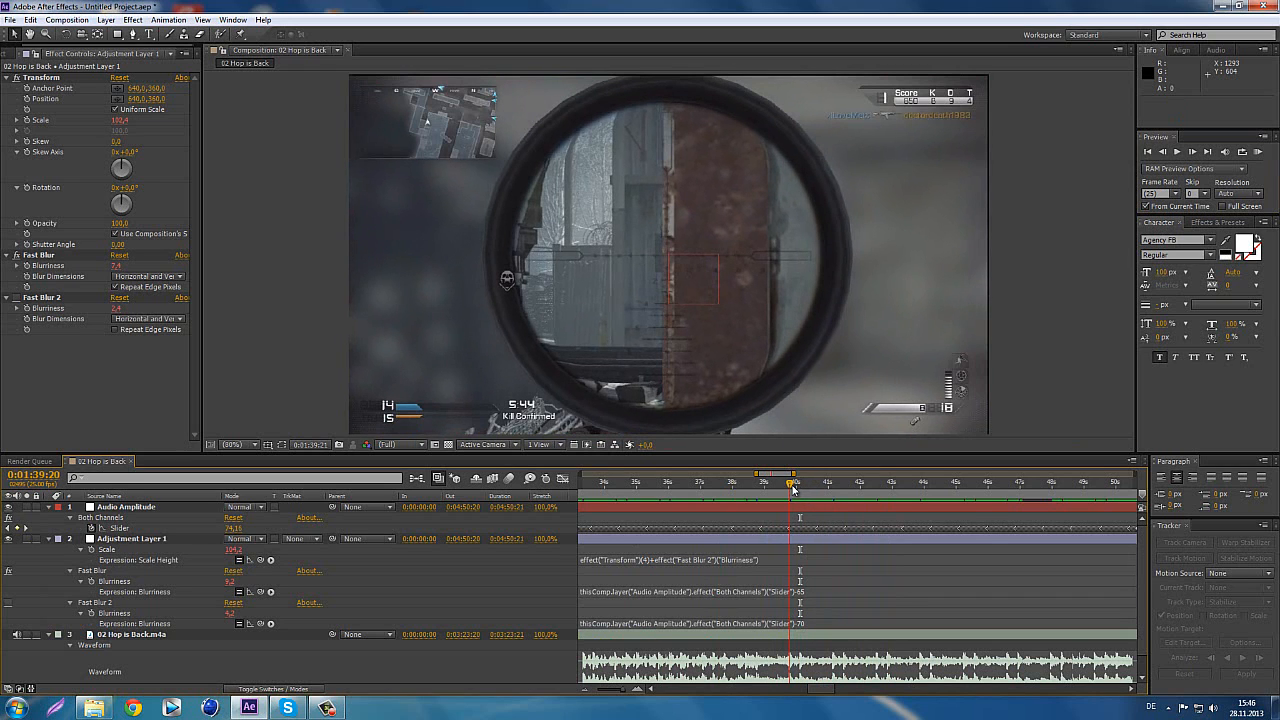
drag(794, 489, 803, 497)
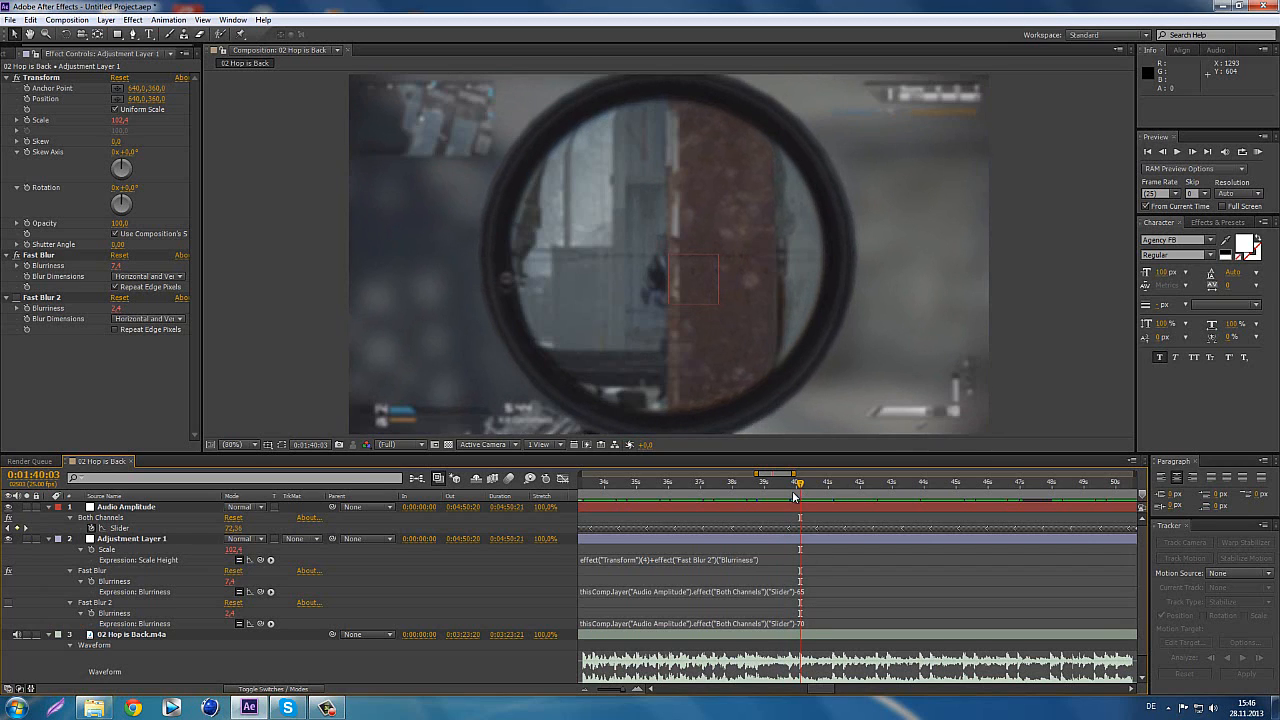
- Set the Fast Blur 2 Blurriness expression's offset to -71 and move the current time to 0:01:39:11
click(808, 626)
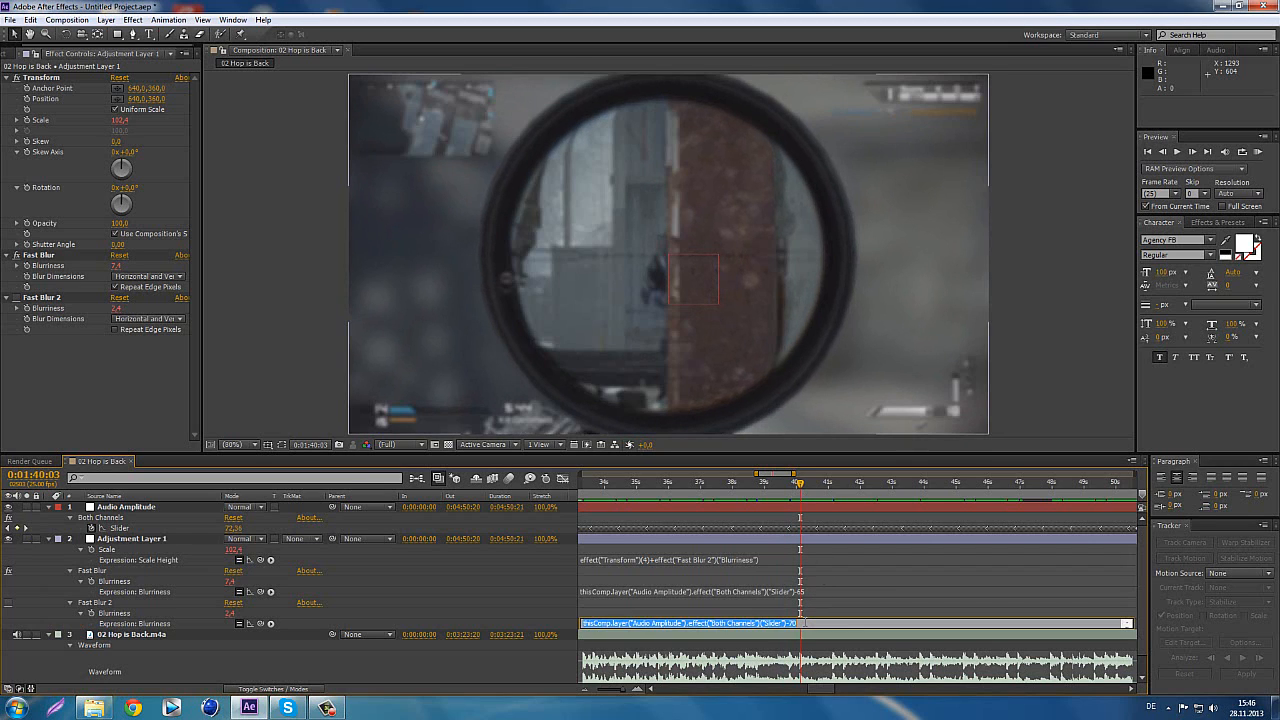
click(808, 624)
click(812, 602)
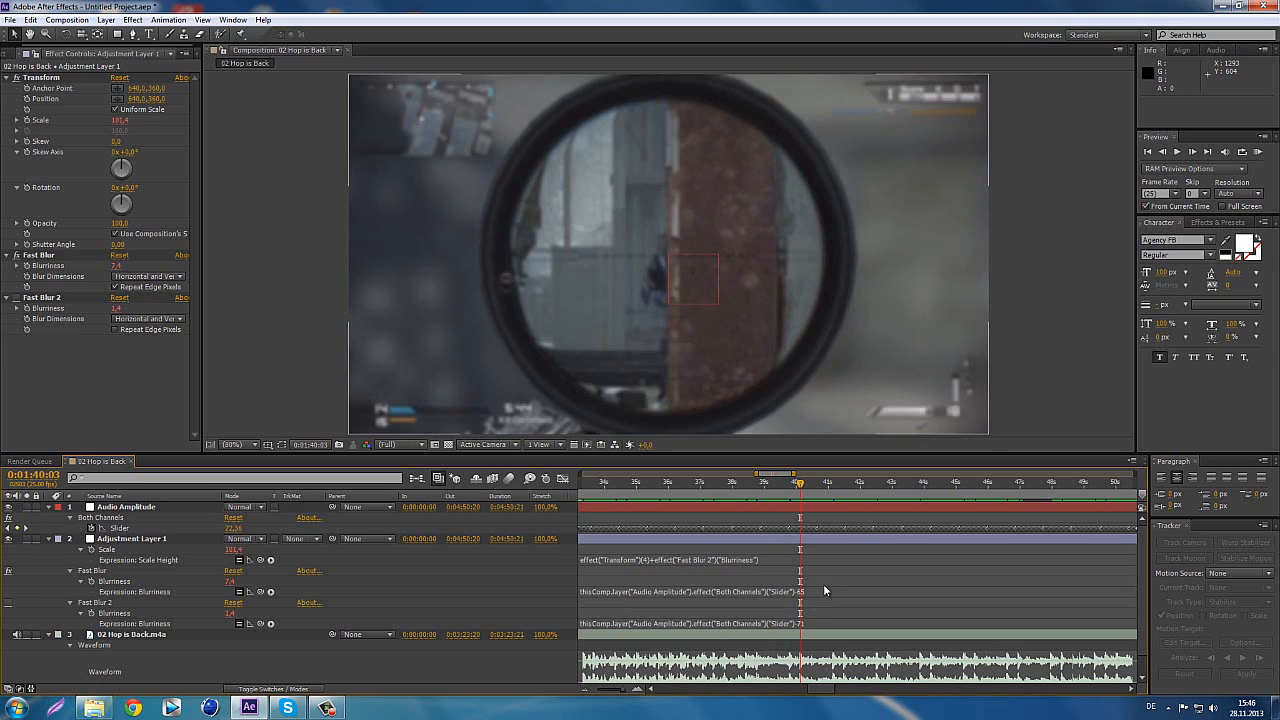
drag(799, 487, 778, 493)
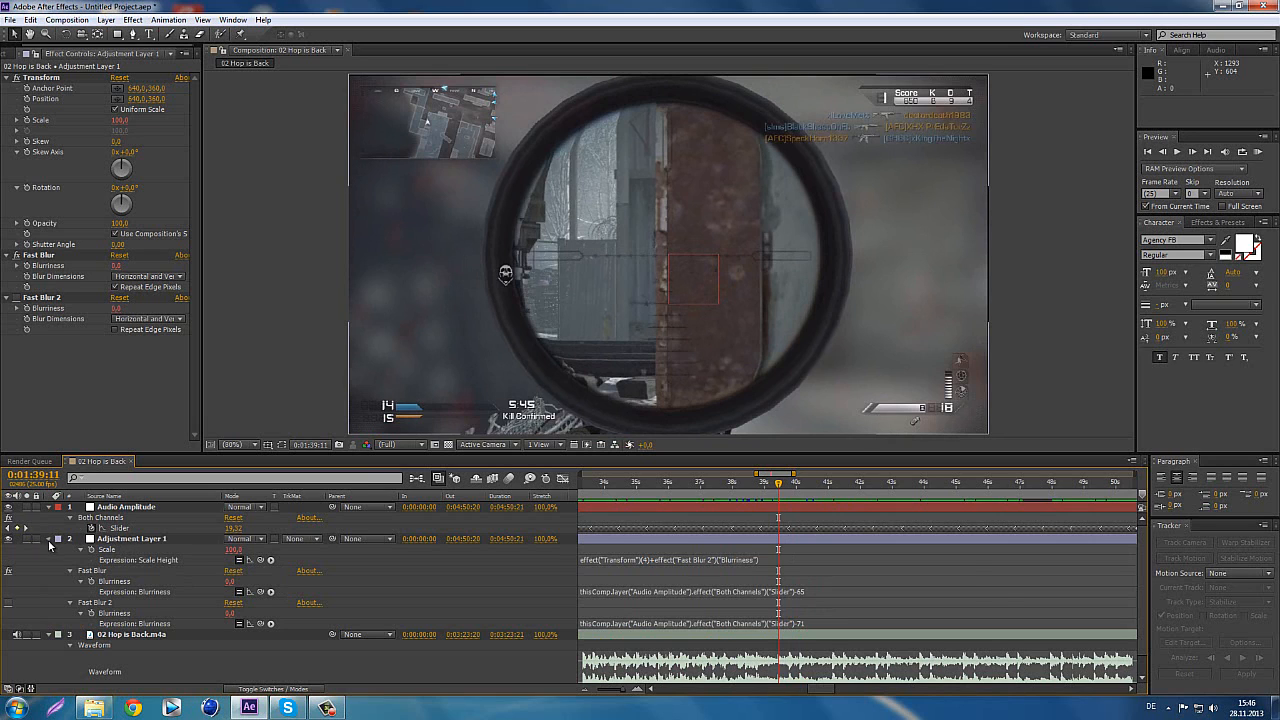
- Create a black solid and place it directly below Adjustment Layer 1 in the layer stack
click(49, 540)
right_click(165, 573)
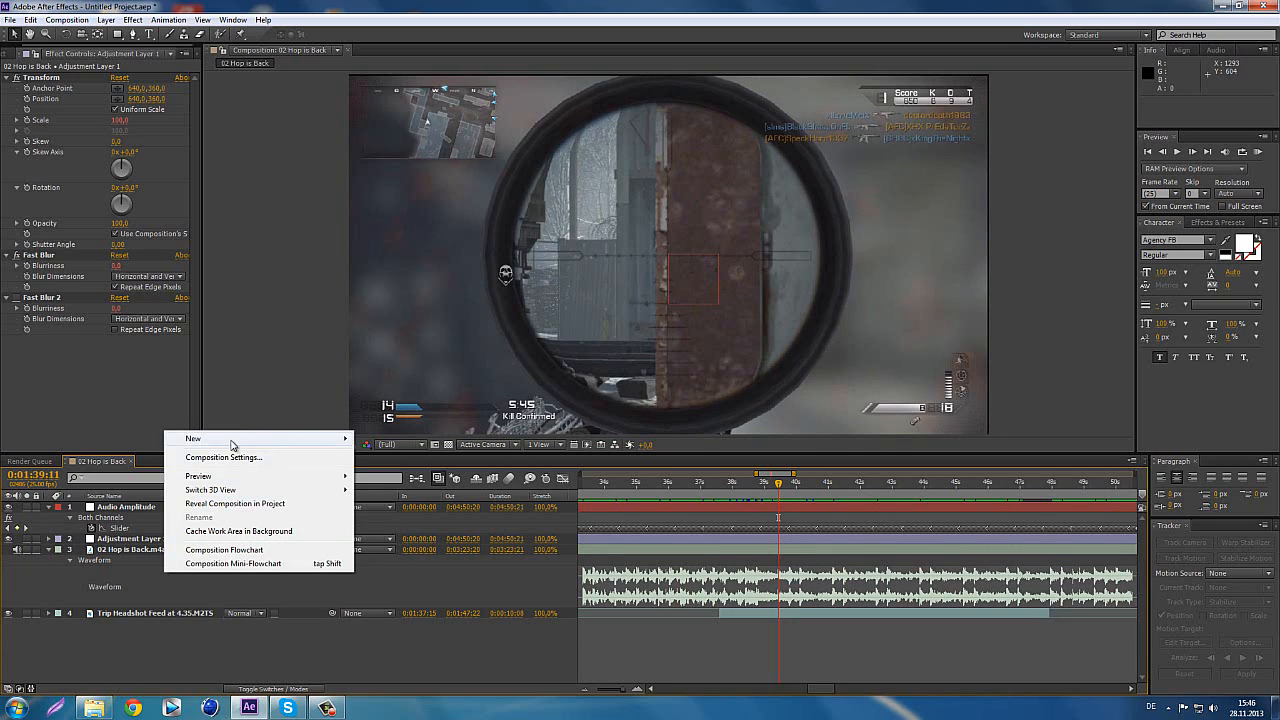
mouse_move(233, 443)
click(391, 472)
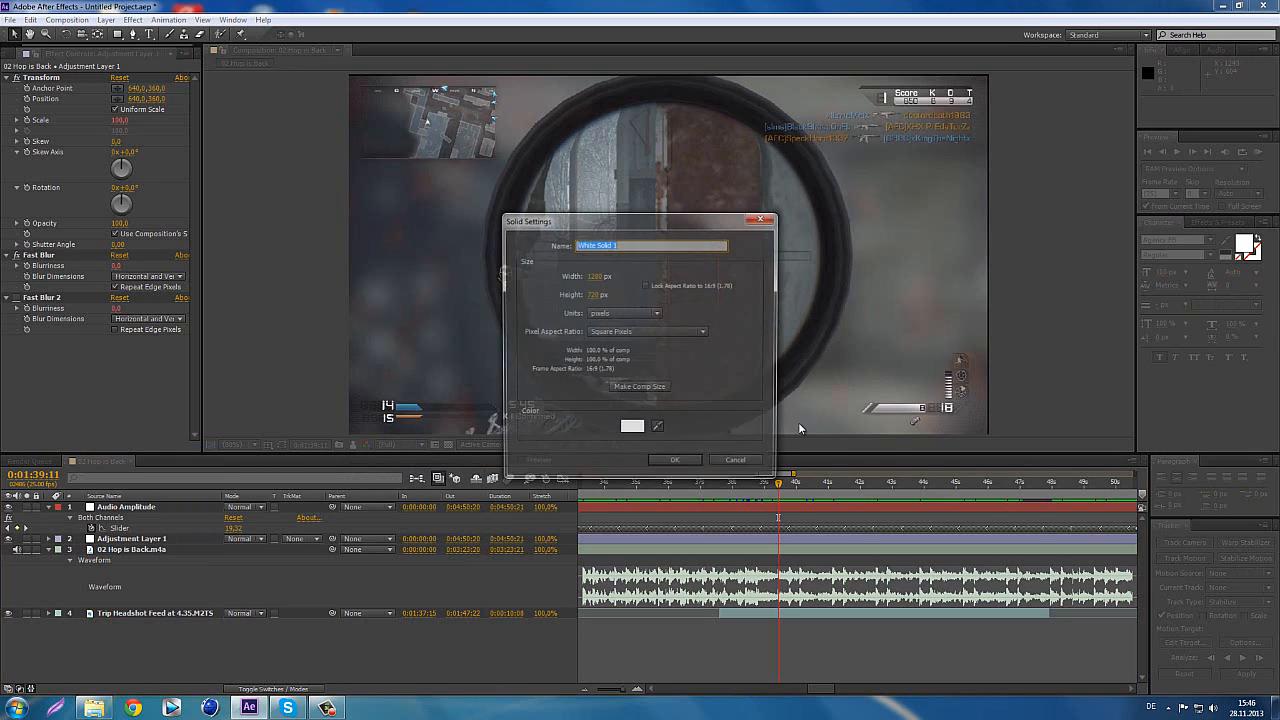
click(633, 429)
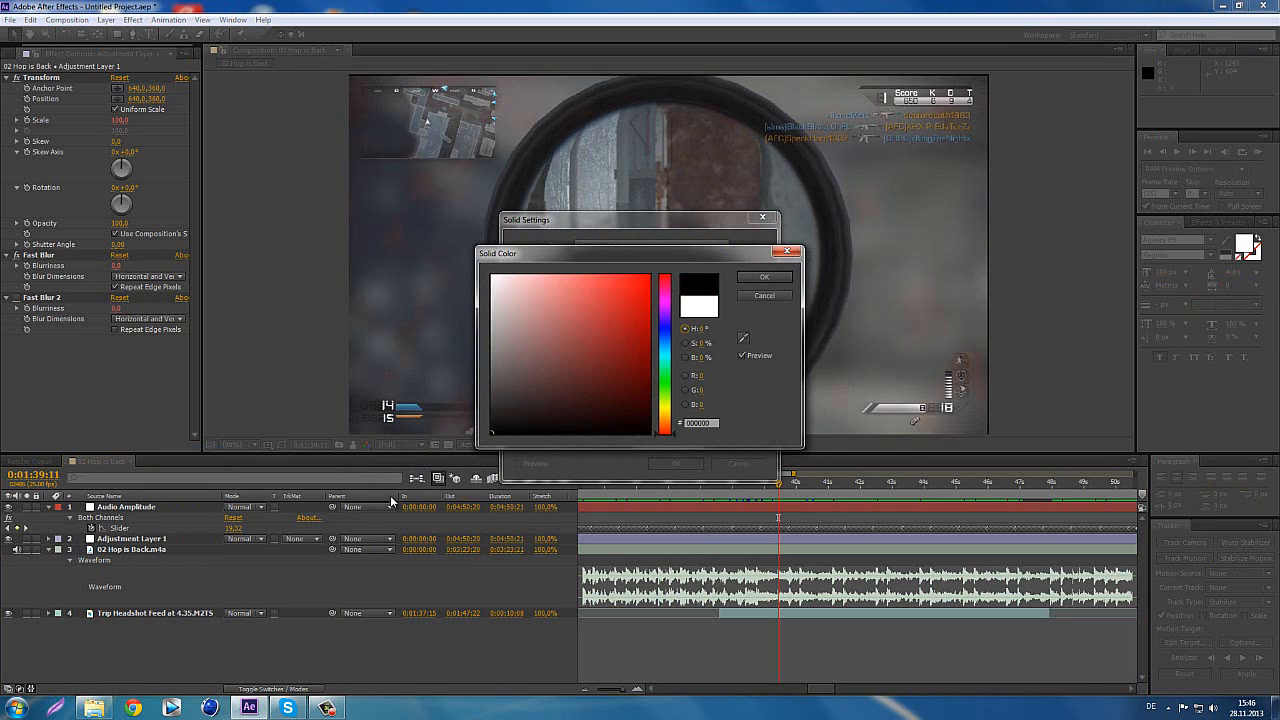
click(764, 277)
click(690, 463)
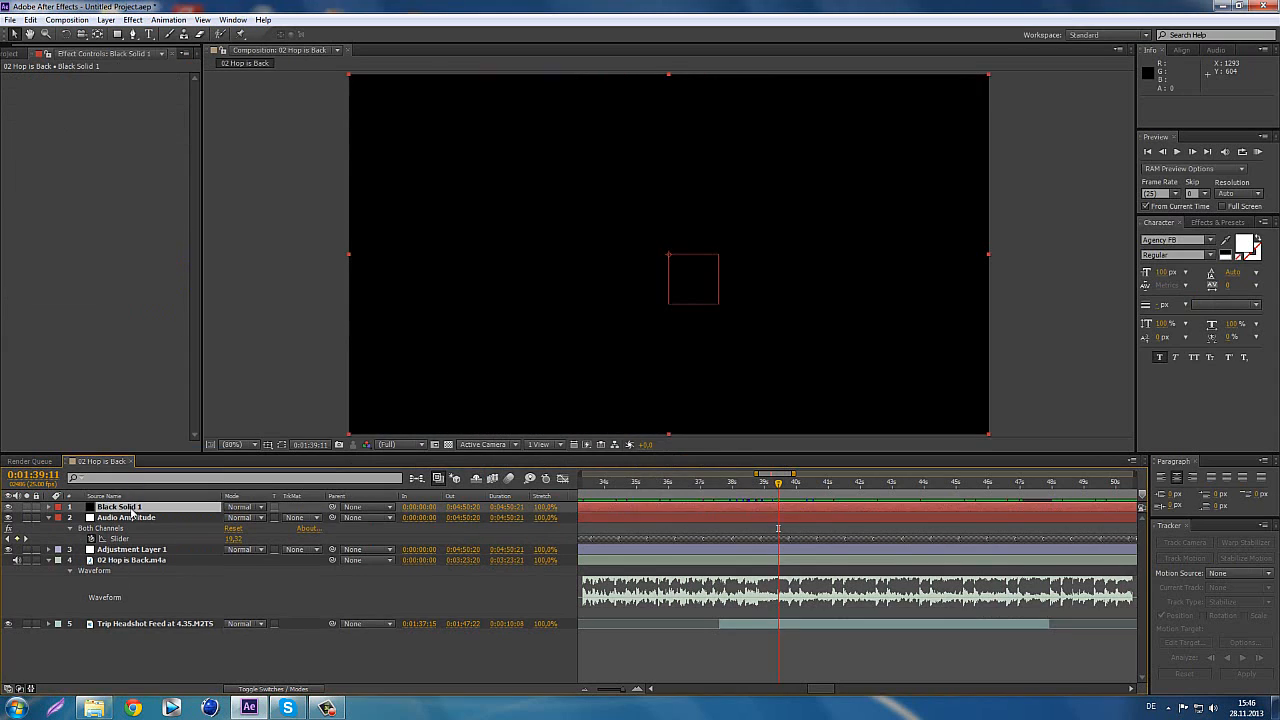
drag(136, 537, 138, 556)
- Add an elliptical mask filling the whole black solid and set its mode to Subtract
drag(122, 38, 149, 60)
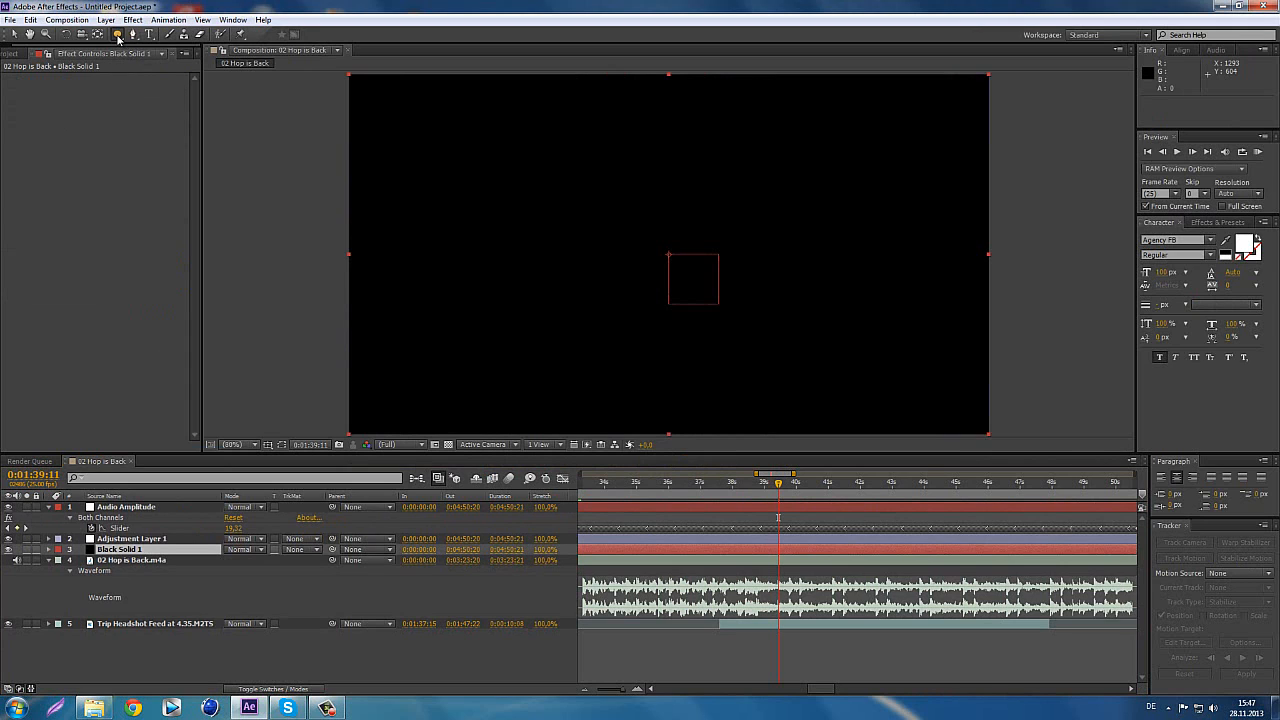
double_click(118, 37)
key(v)
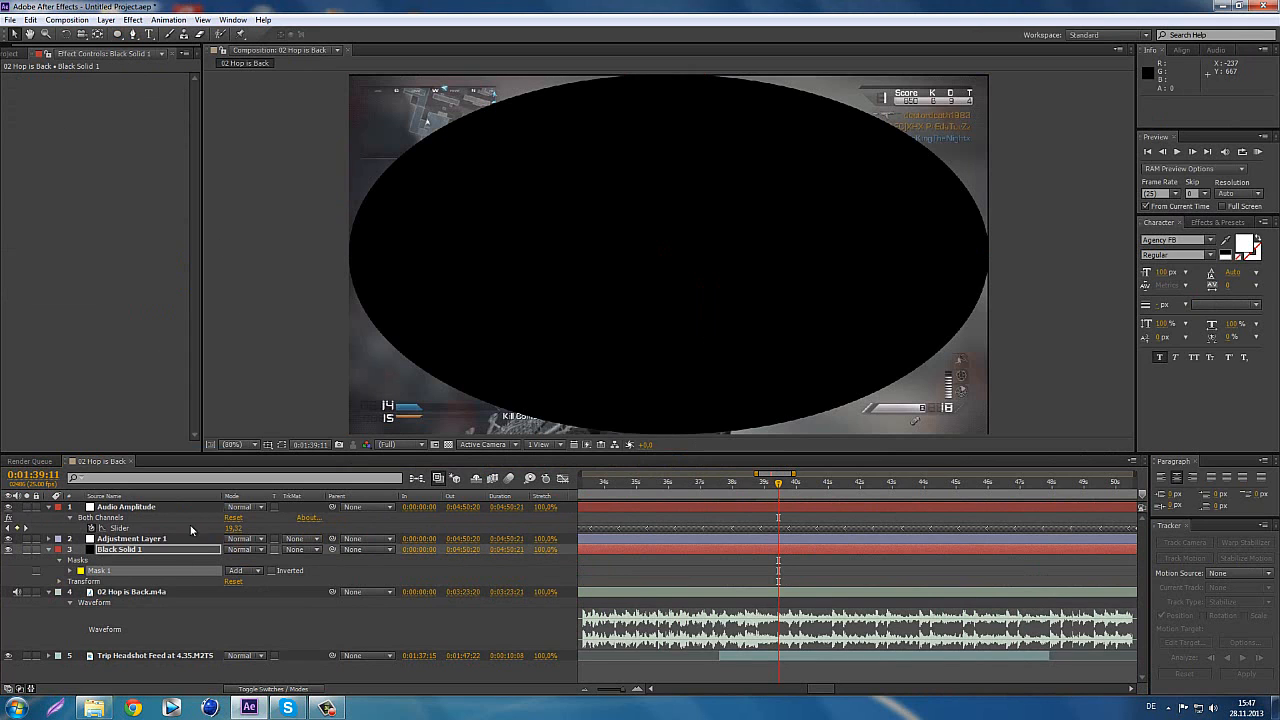
click(243, 570)
click(252, 607)
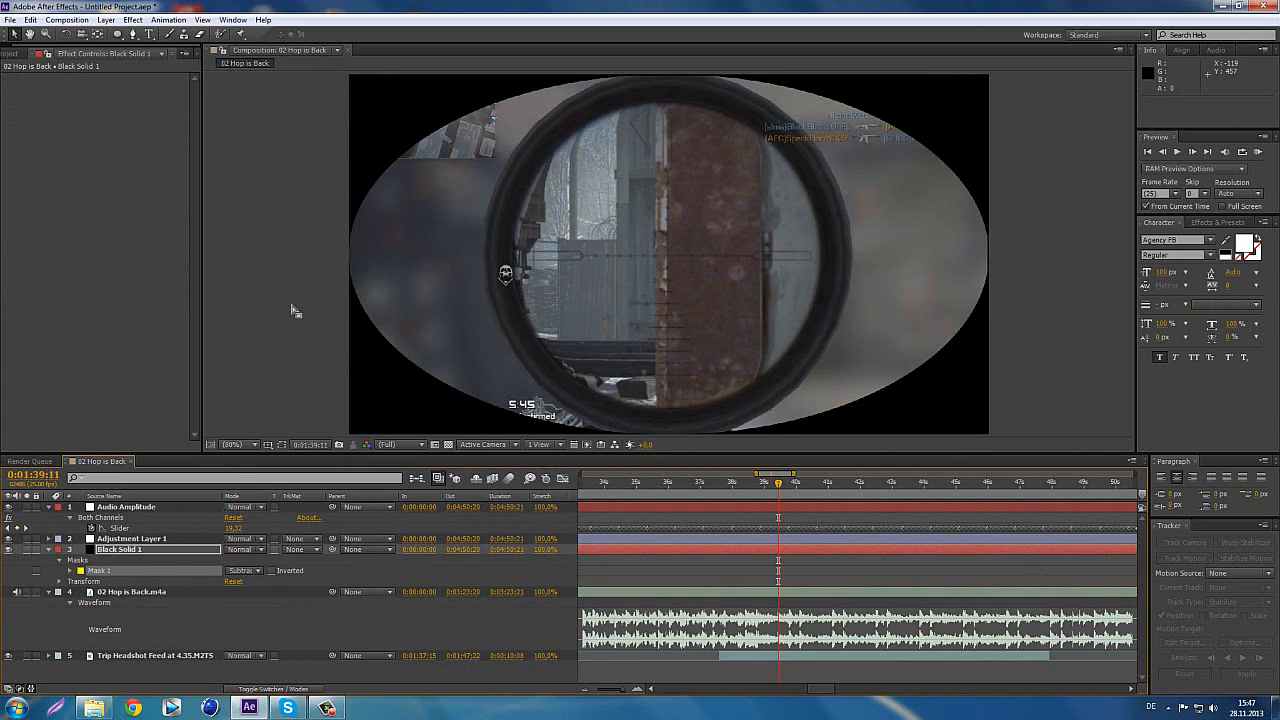
- Reshape Black Solid 1's elliptical mask by raising its top point above the frame and widening that point's handles on both sides
click(136, 552)
click(282, 445)
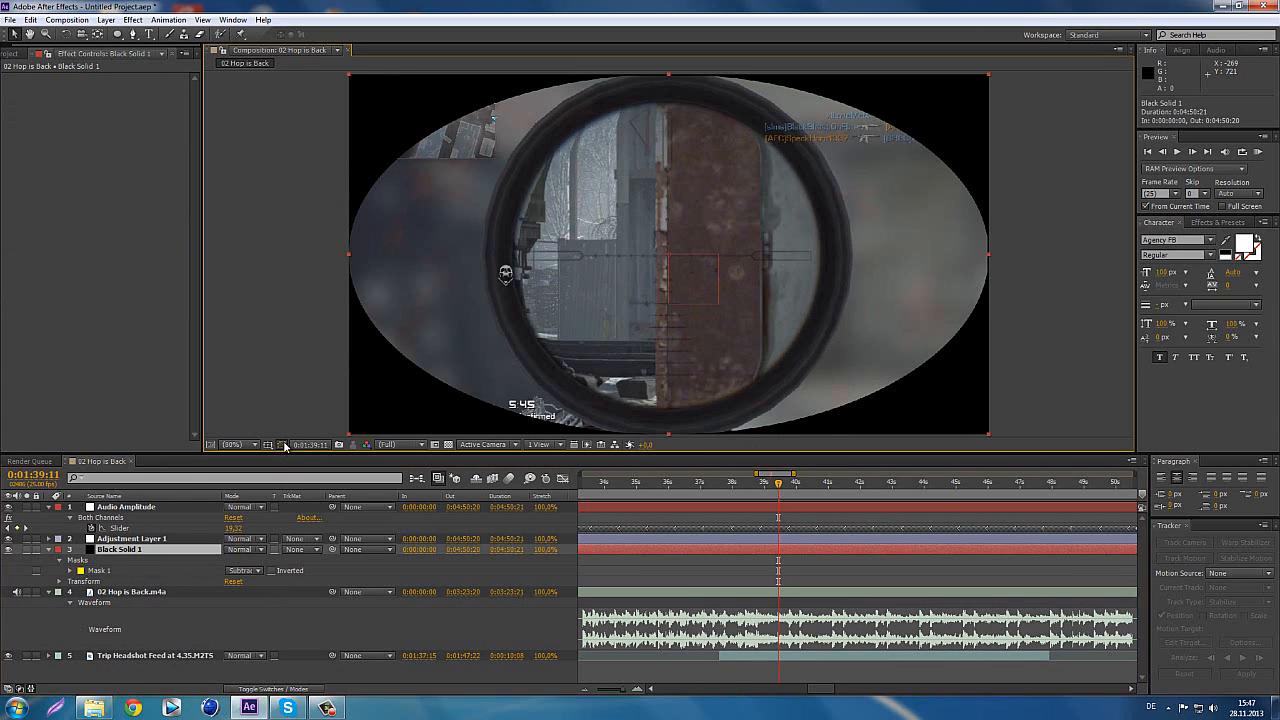
scroll(245, 349, down, 1)
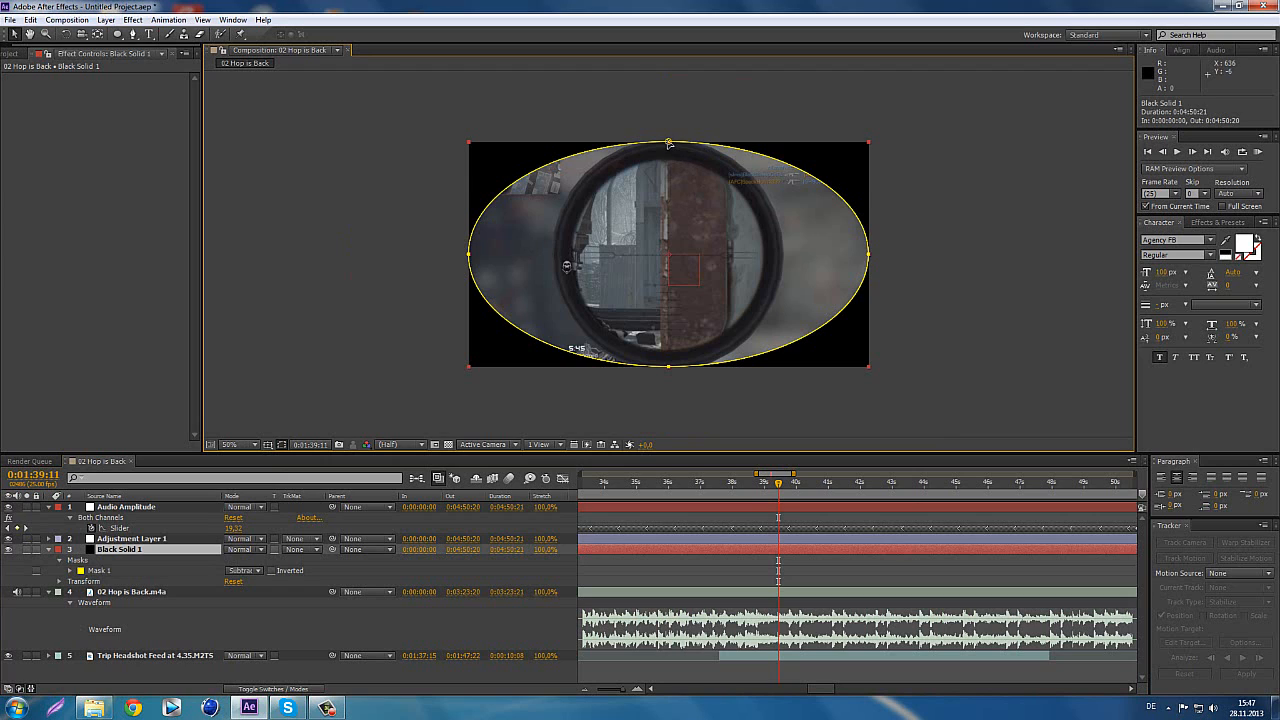
drag(668, 142, 668, 86)
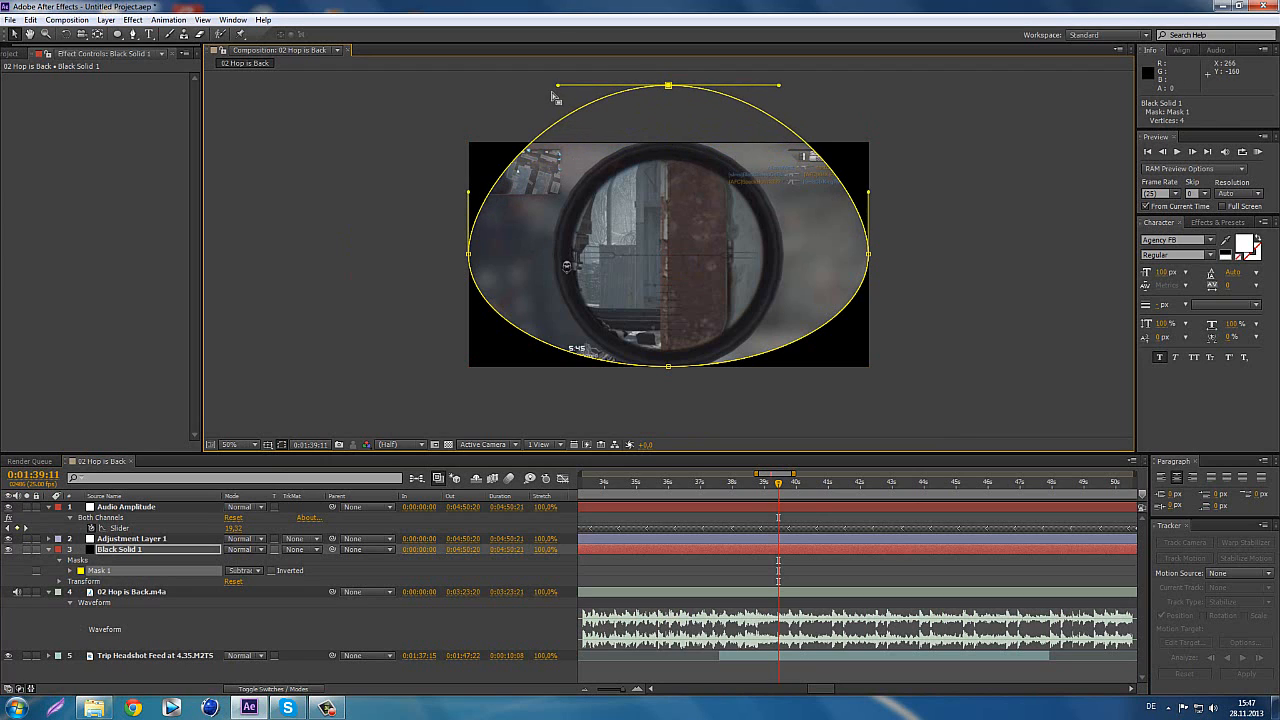
drag(558, 88, 293, 85)
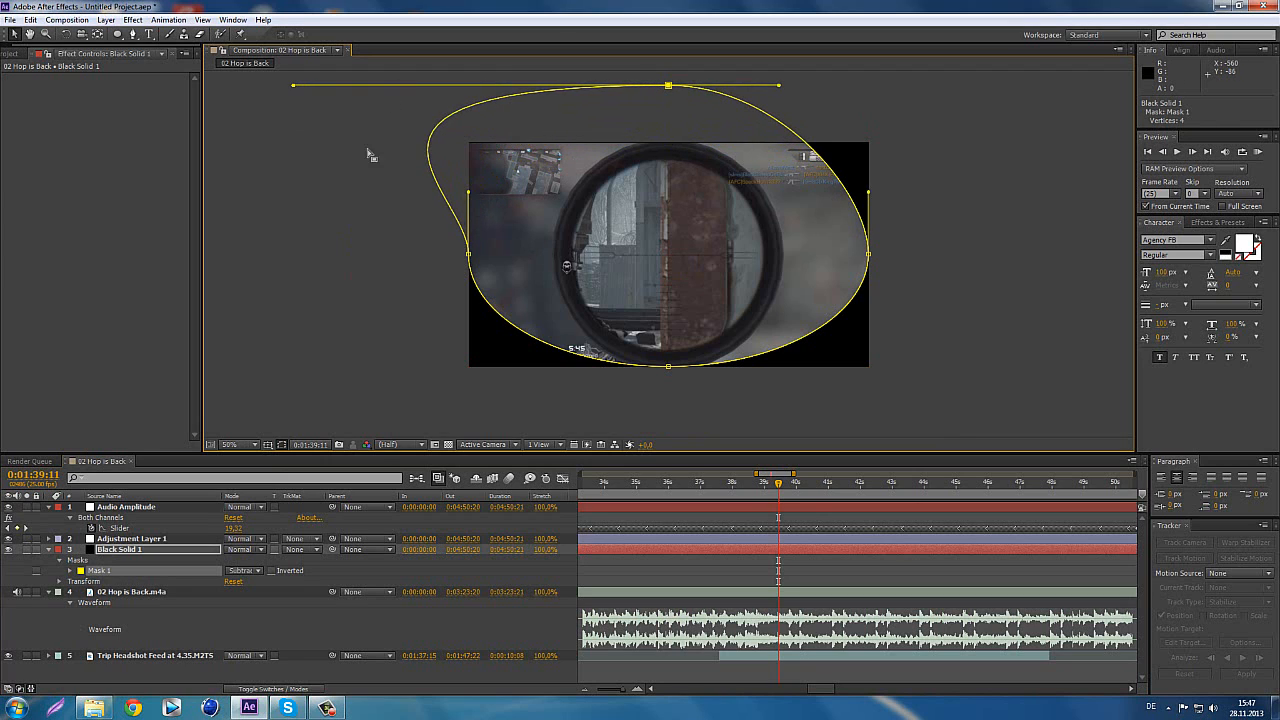
drag(781, 87, 1017, 85)
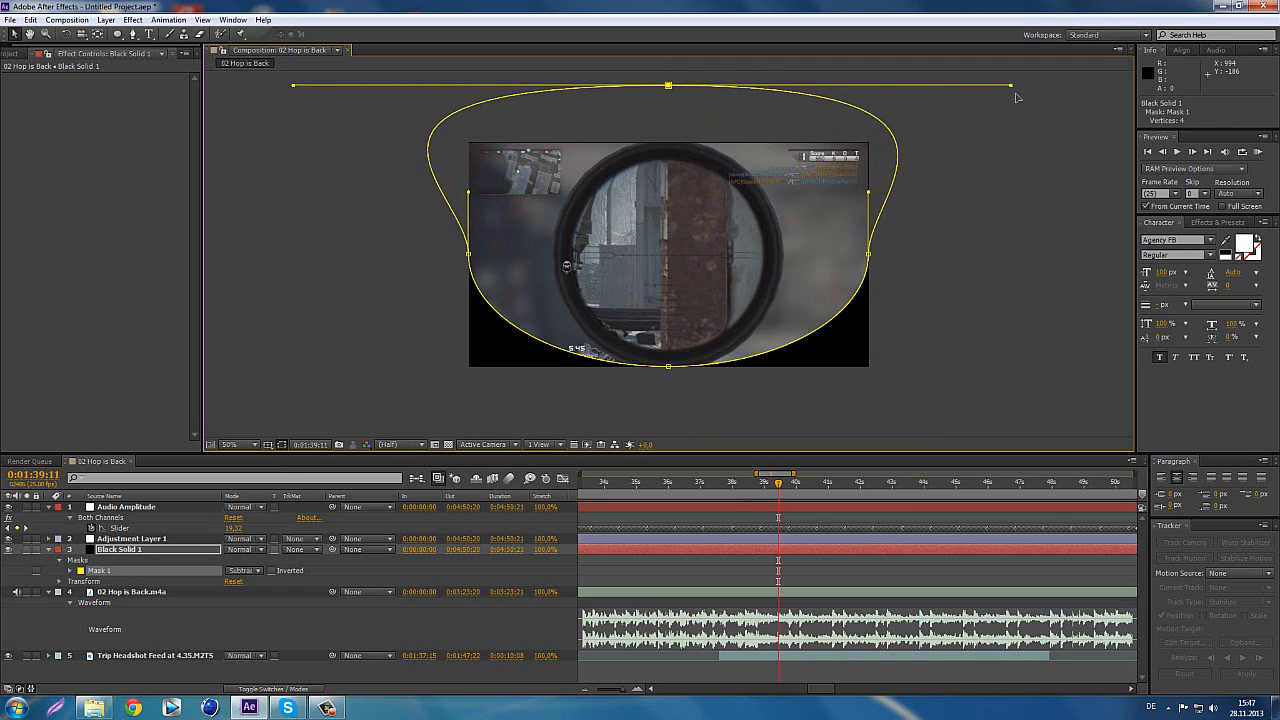
- Set Mask 1's feather on Black Solid 1 to 112 pixels and hide the mask outline in the composition view
key(f)
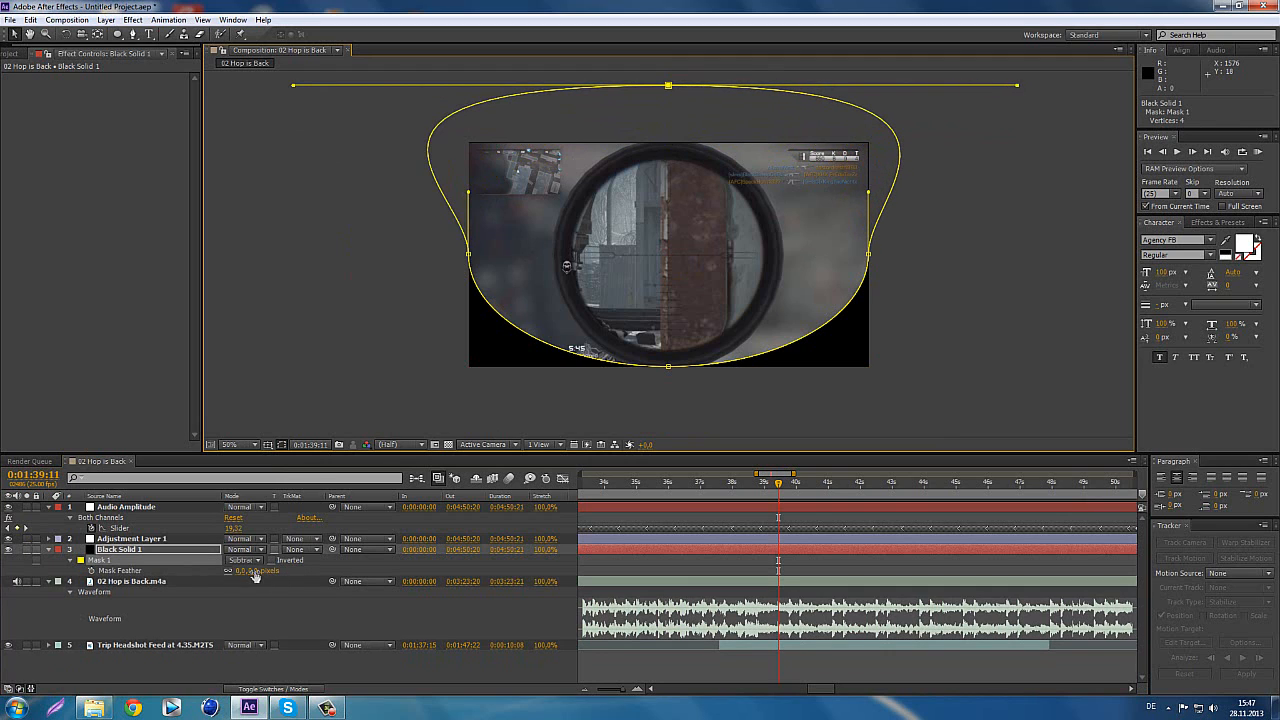
drag(258, 571, 275, 571)
click(282, 445)
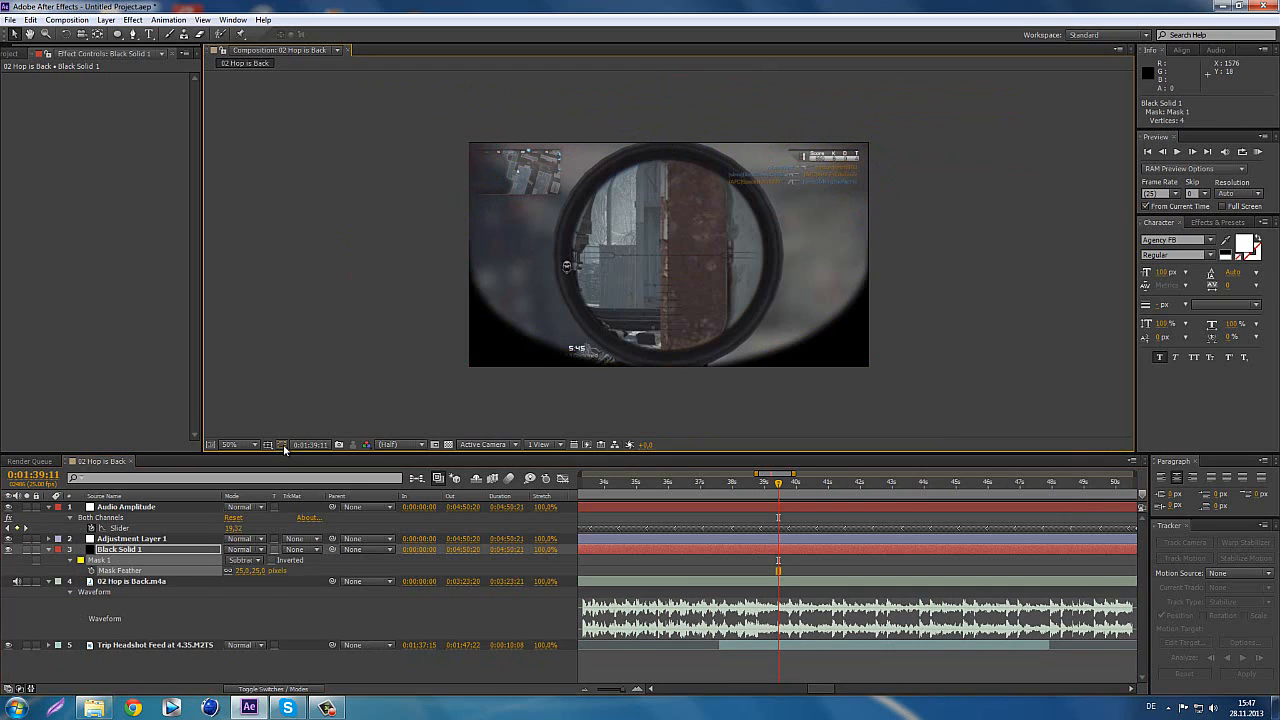
drag(268, 571, 312, 572)
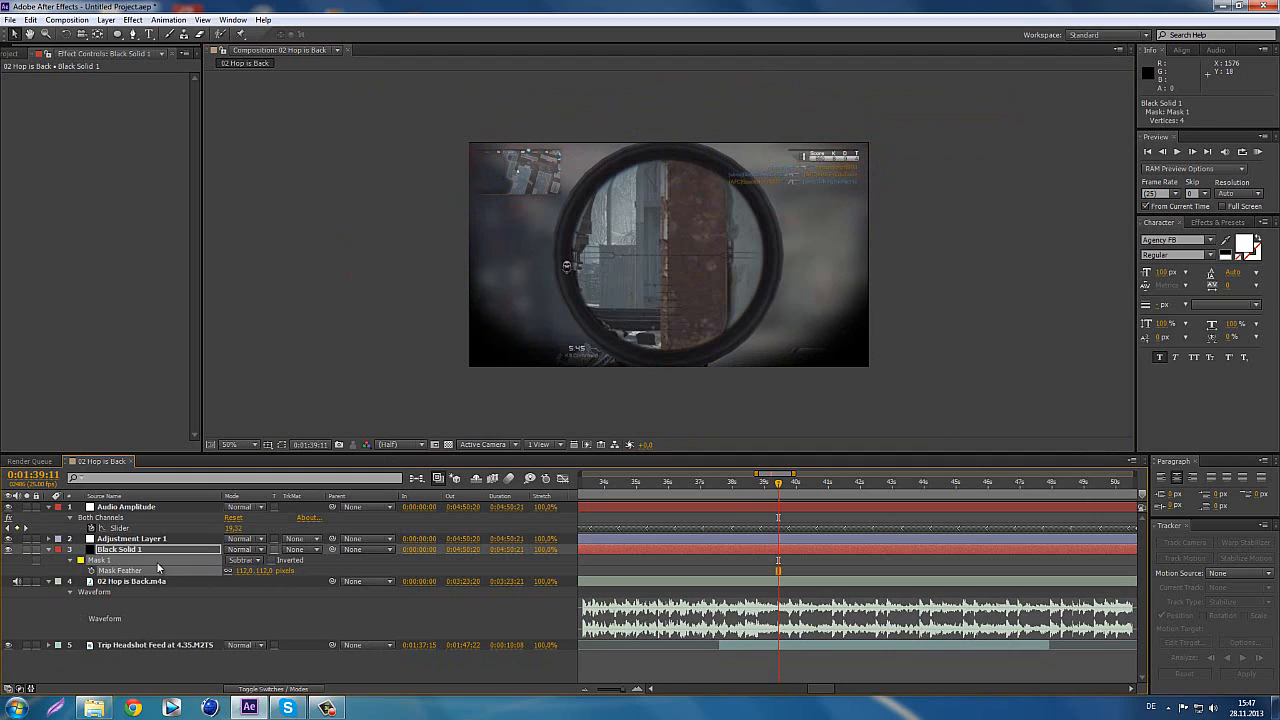
- Link Black Solid 1's Opacity by expression to the Both Channels Slider of Audio Amplitude and check the vignette around 0:01:39:20
click(110, 551)
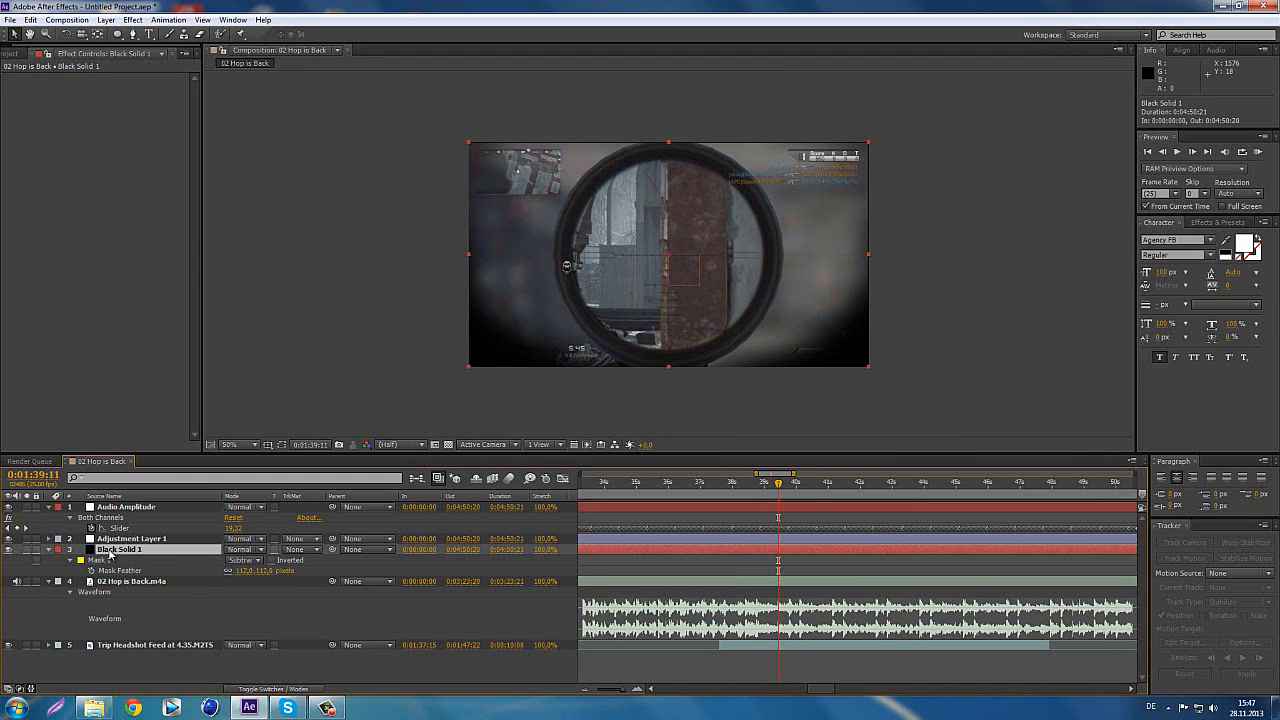
key(t)
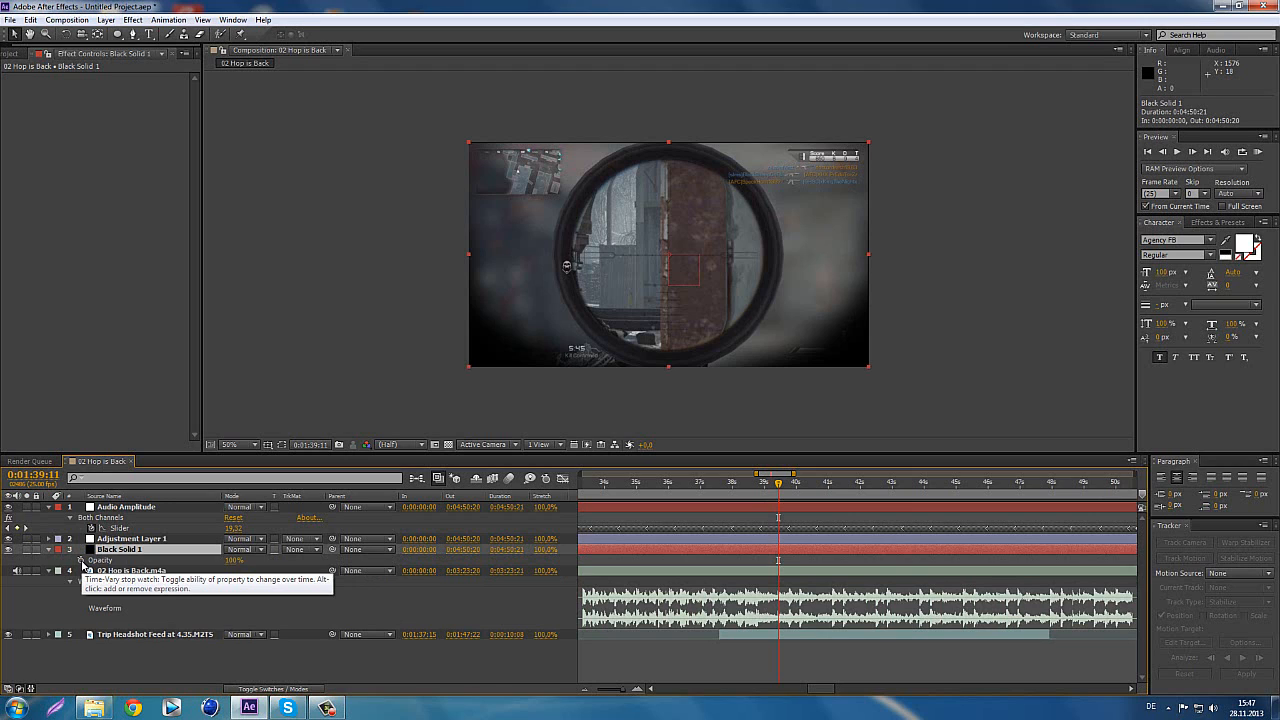
alt+click(82, 561)
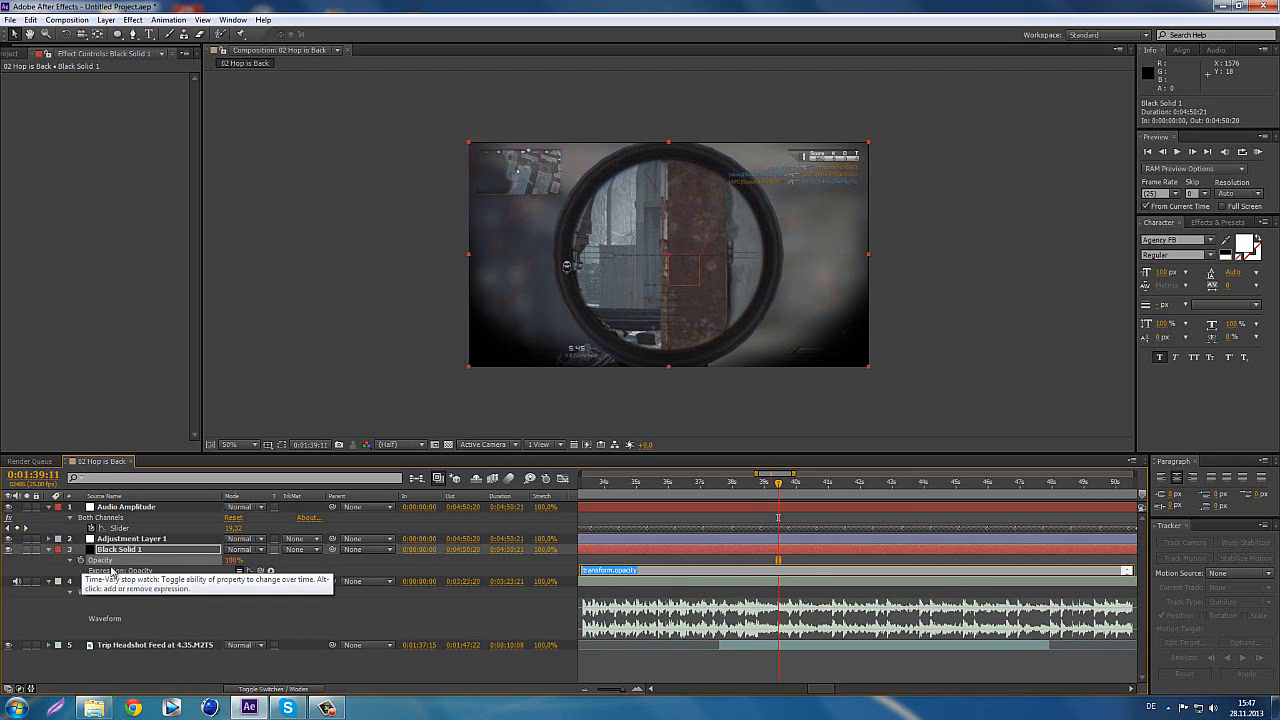
drag(260, 571, 119, 528)
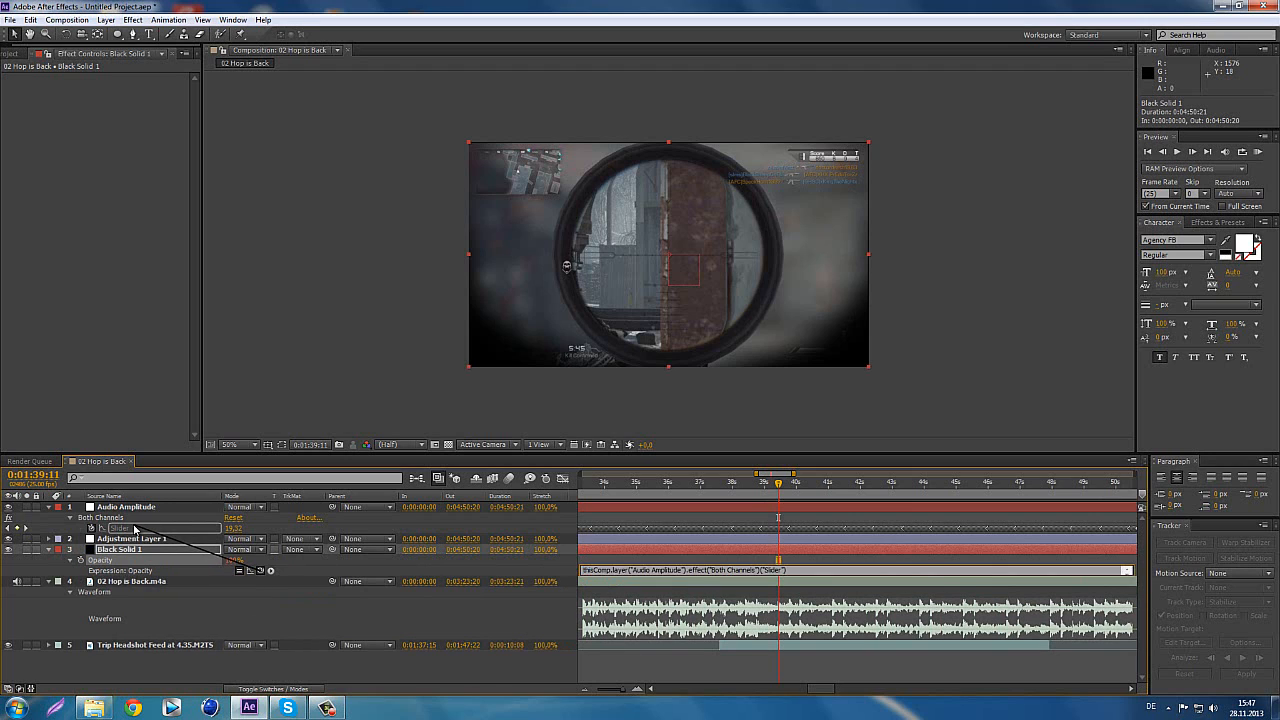
click(792, 564)
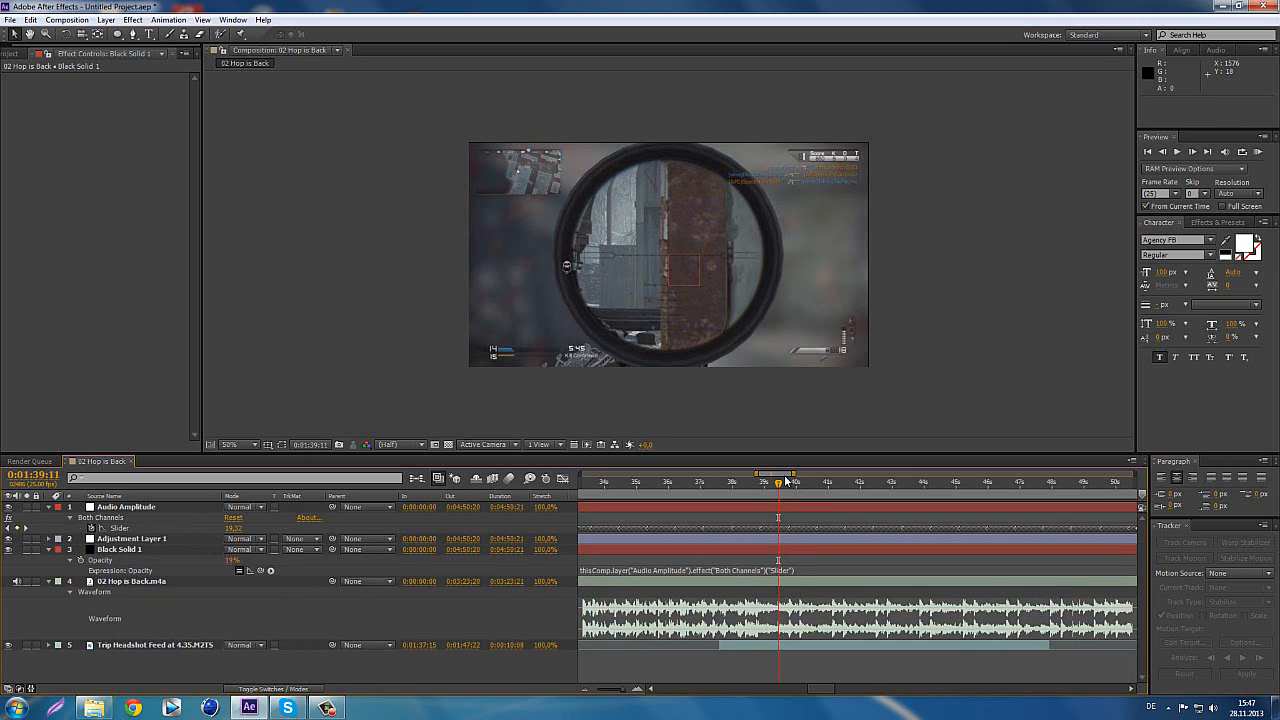
drag(788, 489, 792, 490)
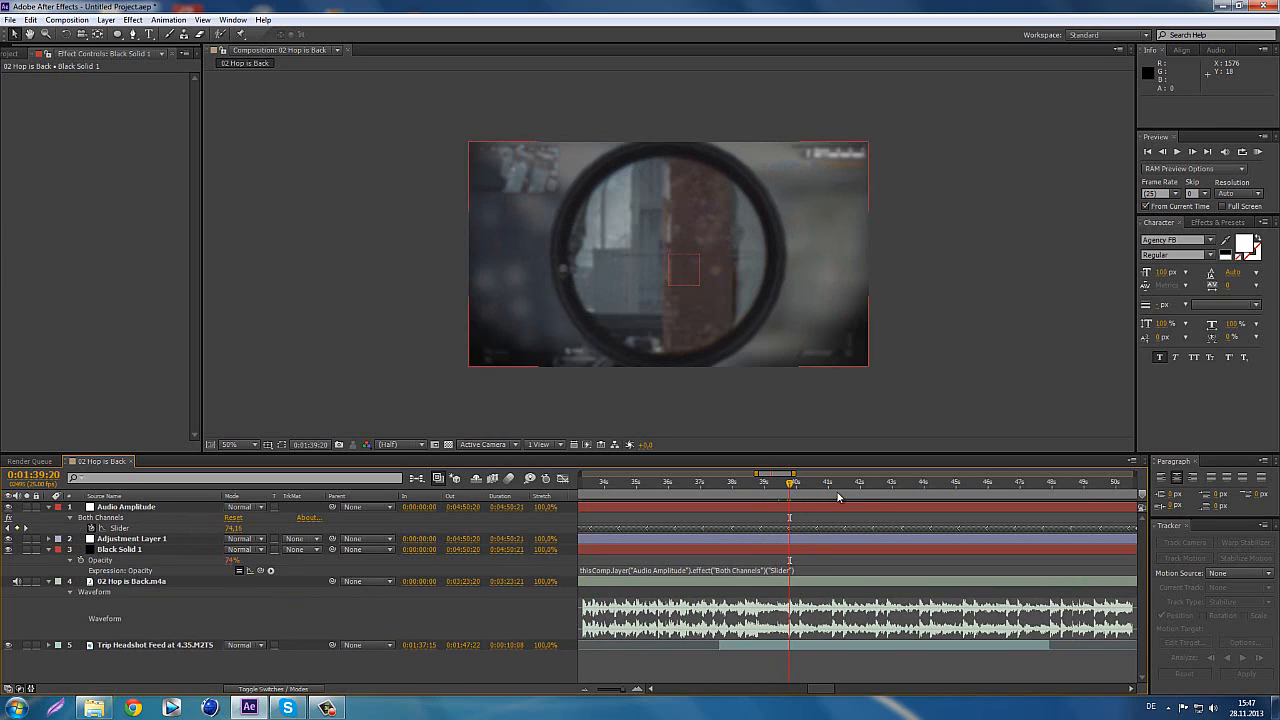
mouse_move(793, 488)
mouse_down()
mouse_move(737, 486)
mouse_move(795, 487)
mouse_up()
drag(793, 487, 788, 486)
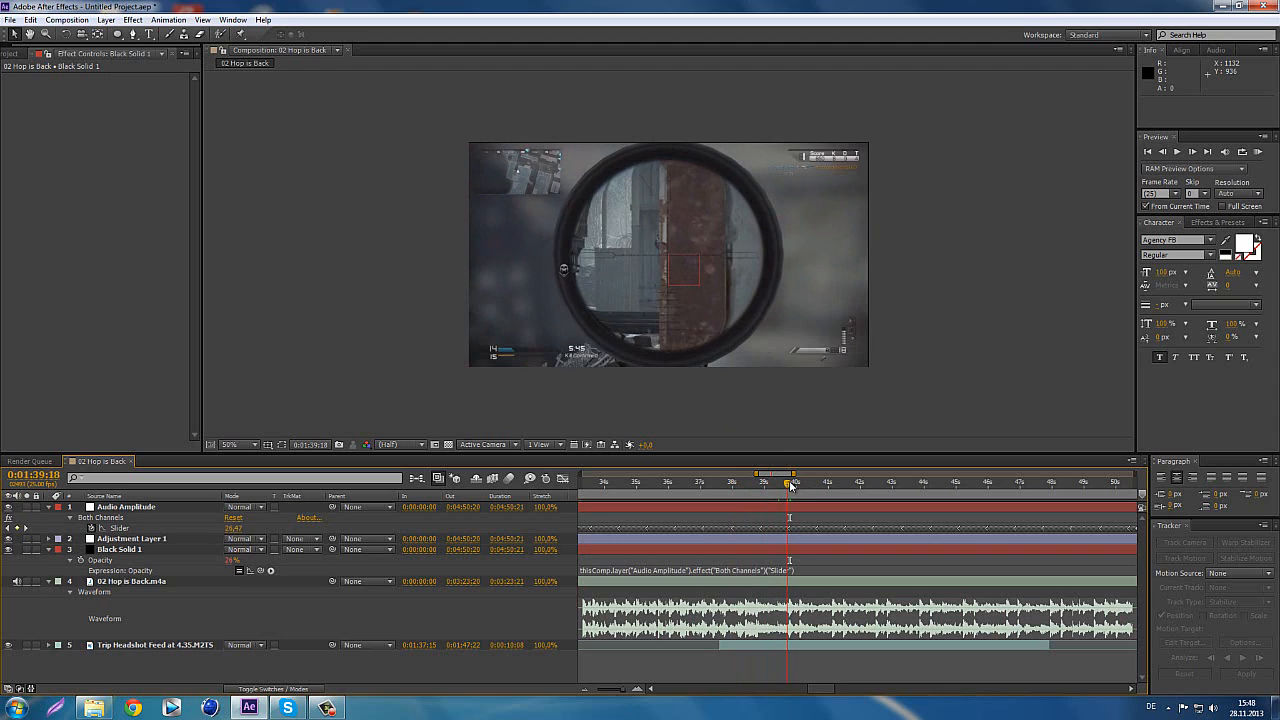
- Duplicate Black Solid 1 and turn the upper copy into a new white solid with color FFFFFF
click(110, 549)
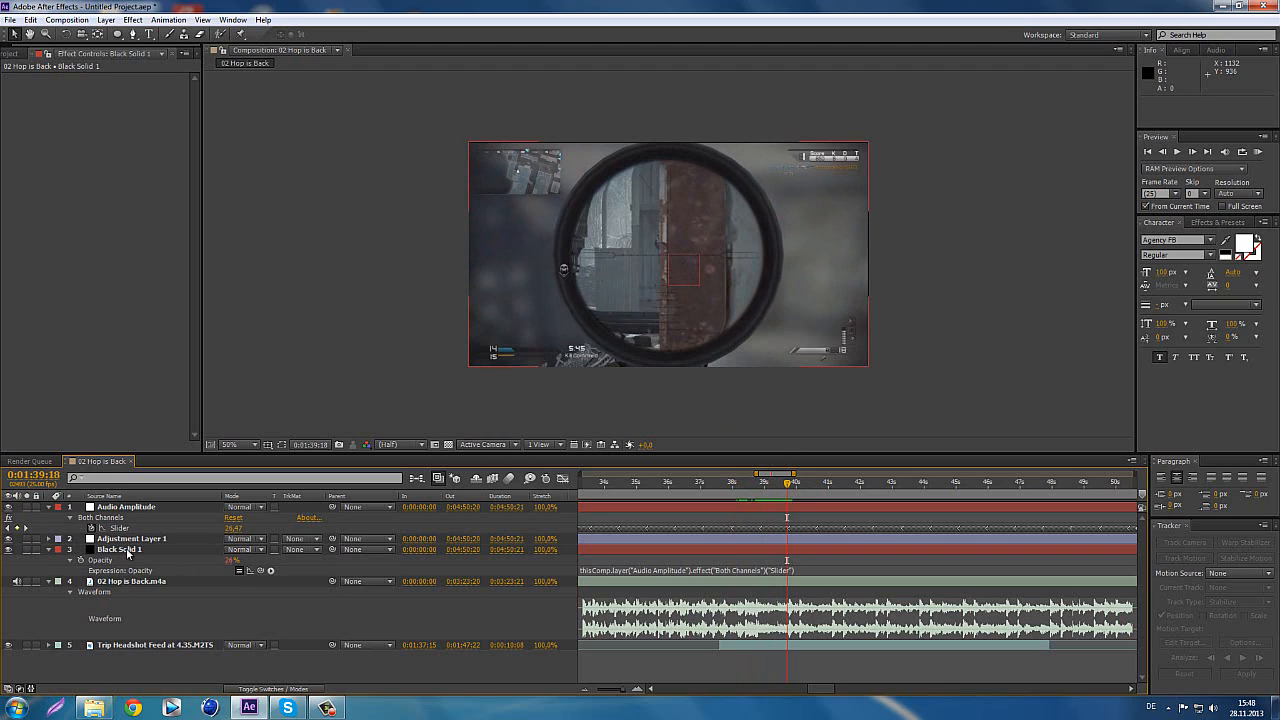
click(128, 551)
key(ctrl+d)
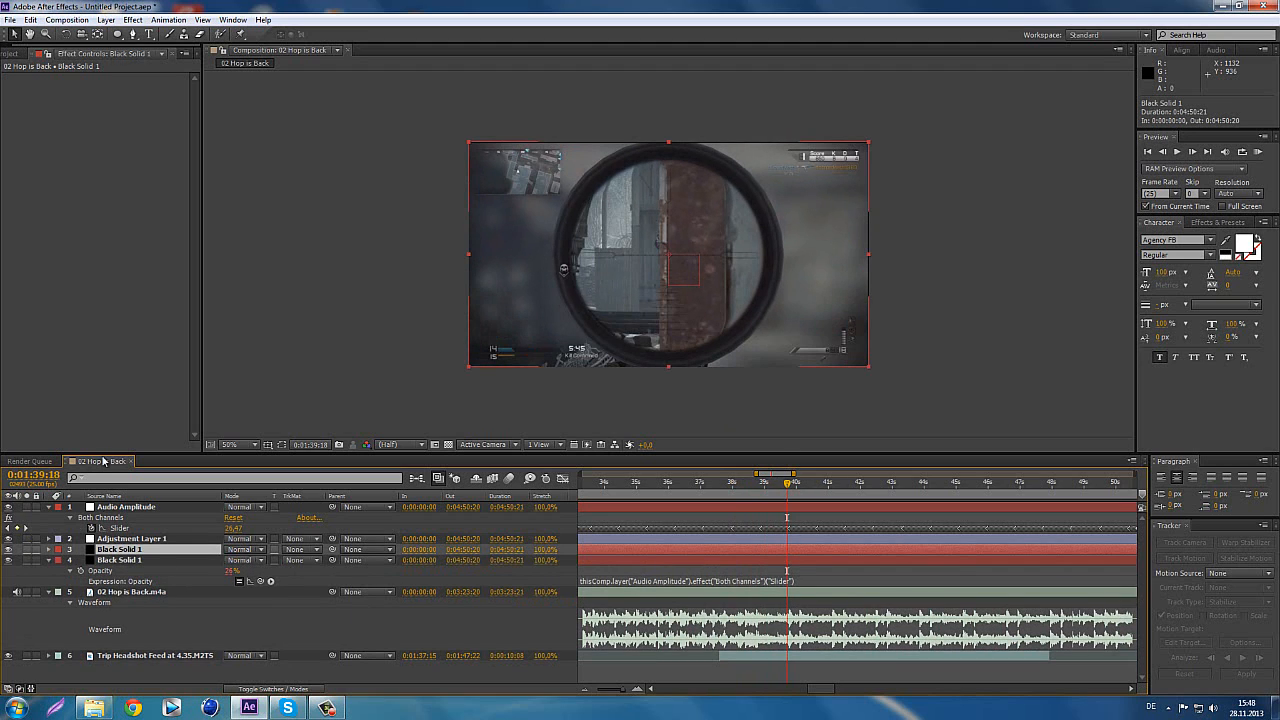
click(105, 20)
click(140, 47)
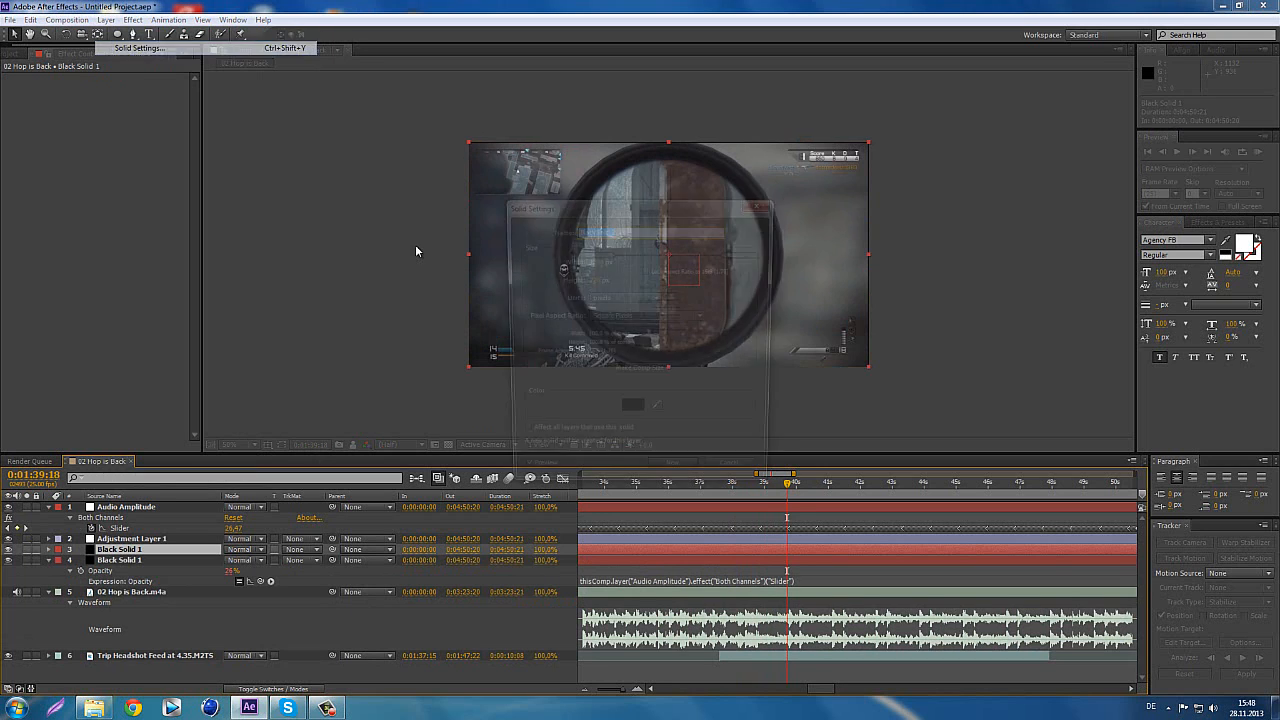
click(610, 410)
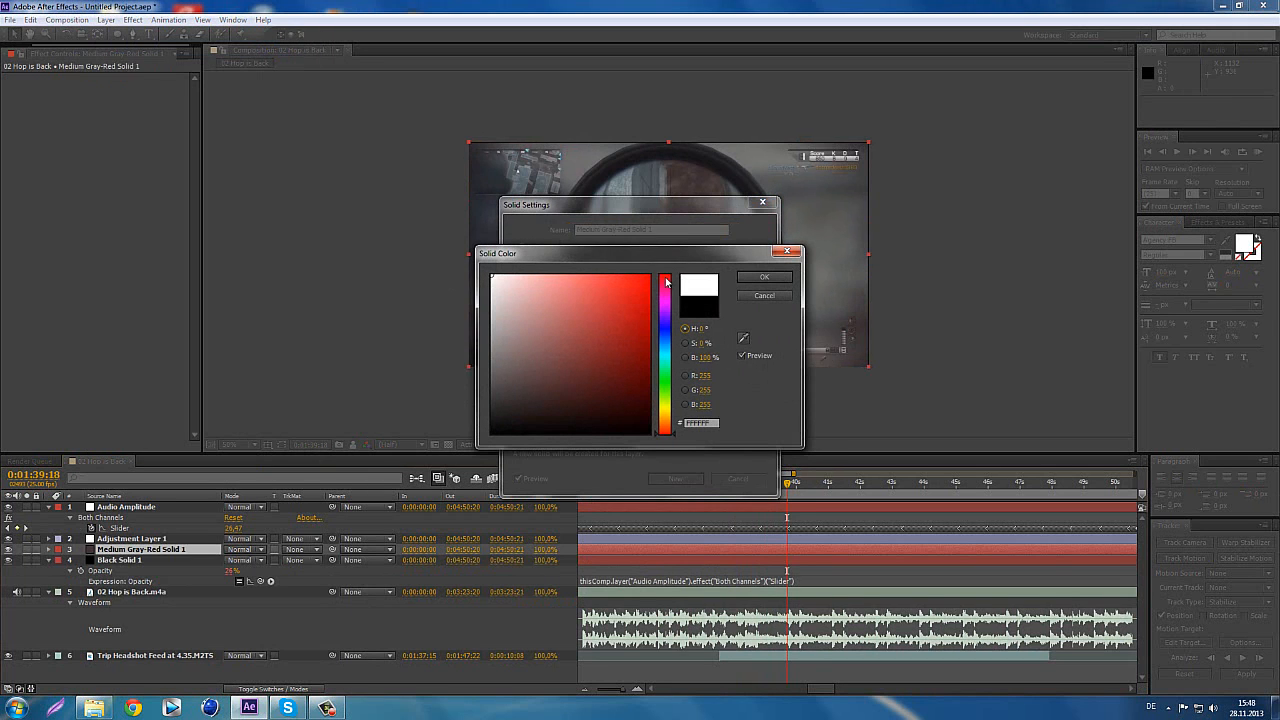
click(764, 277)
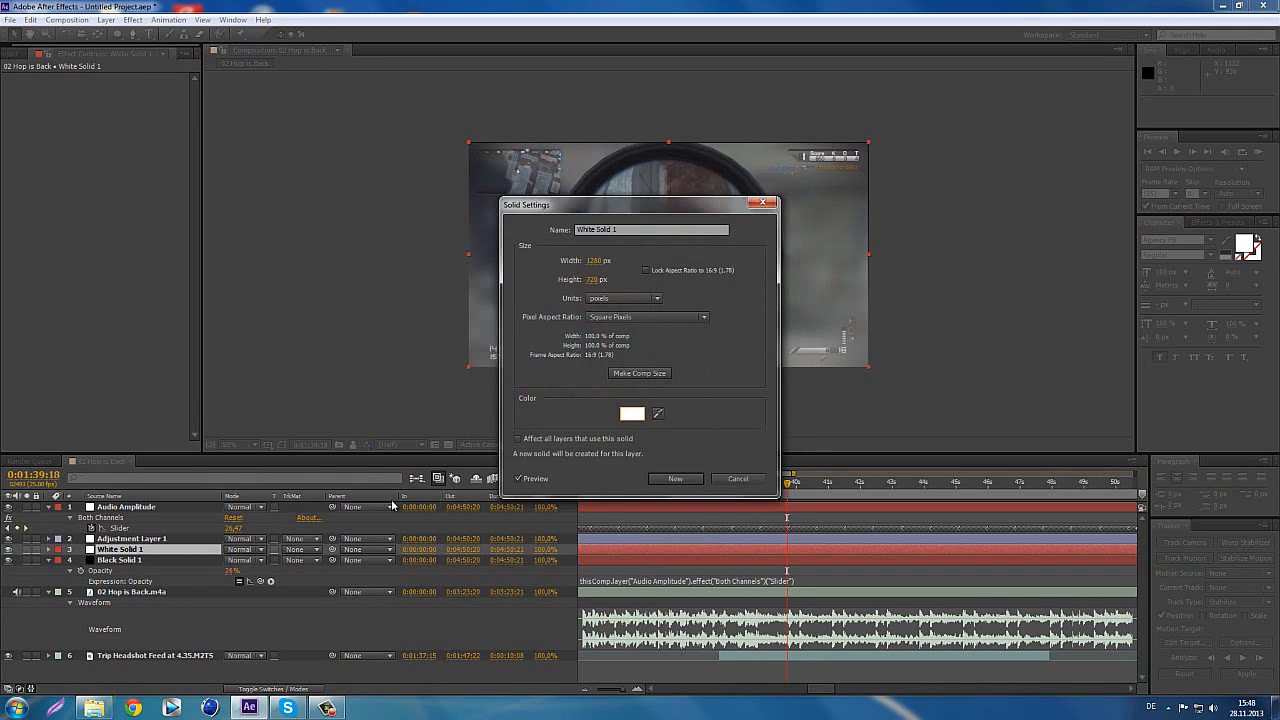
click(676, 479)
- Delete Mask 1 from White Solid 1
key(m)
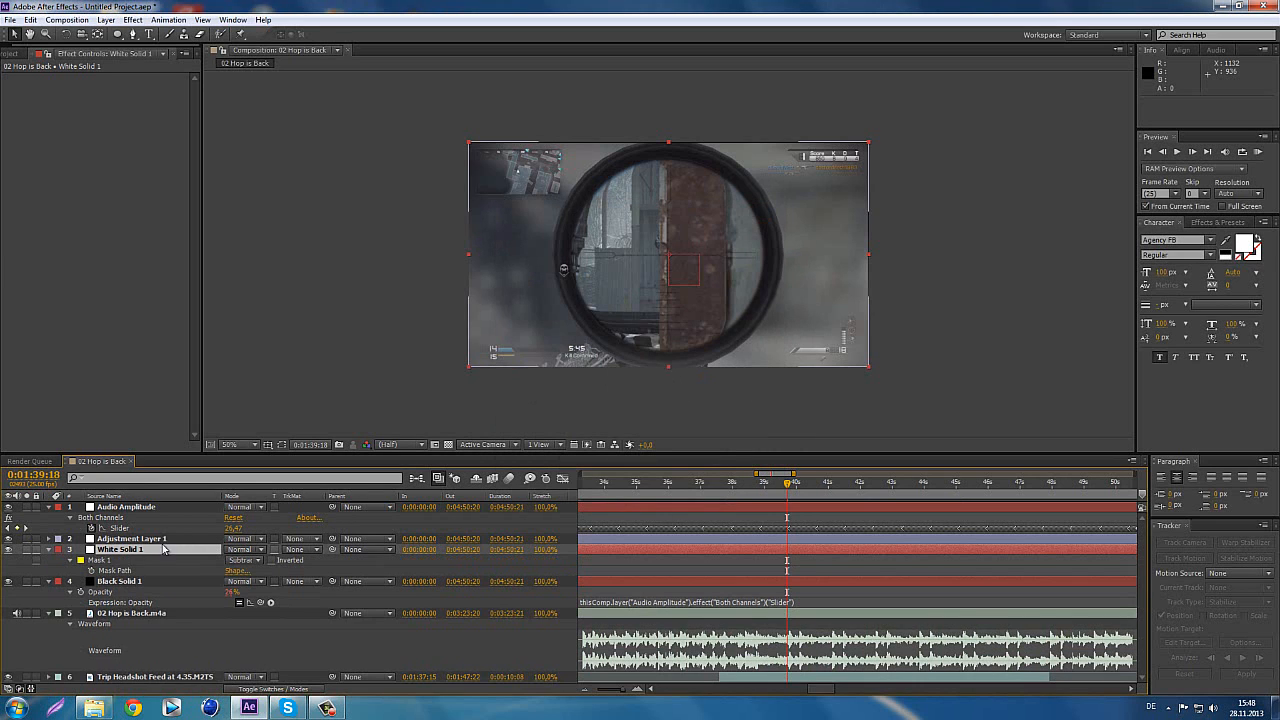
click(103, 562)
key(Delete)
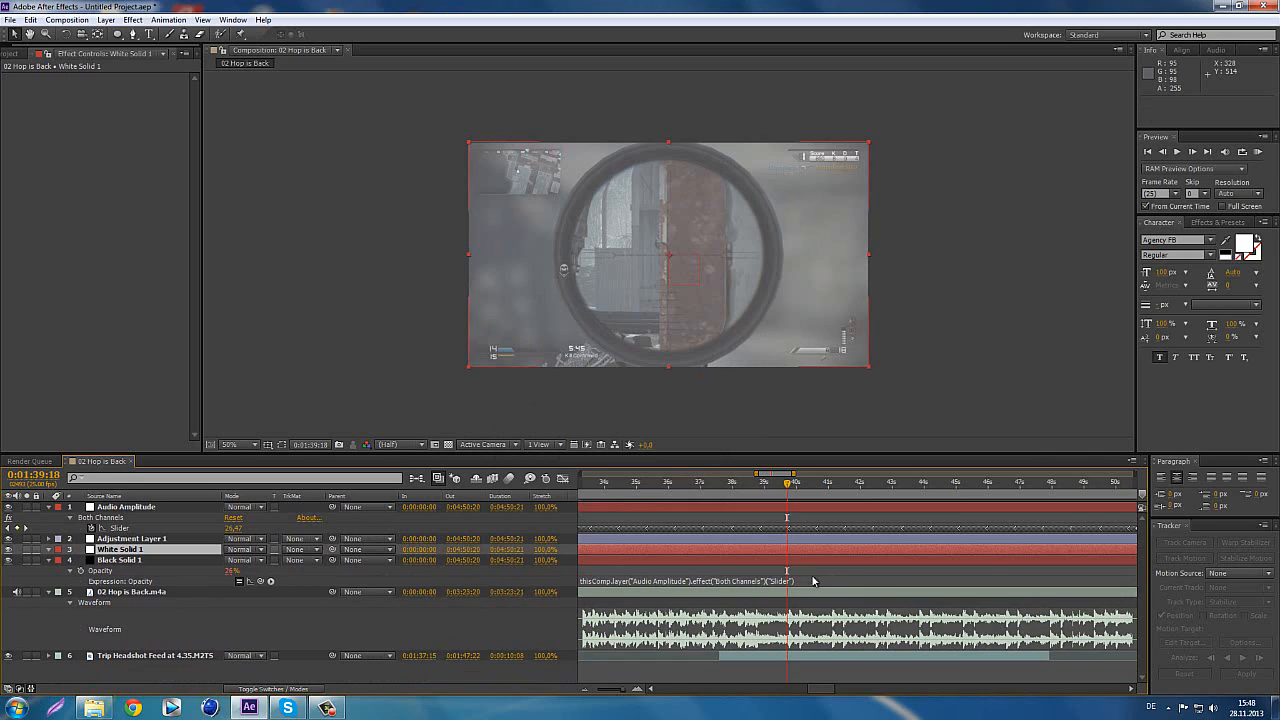
- Advance to 0:01:39:20 and try an offset of -50 in Black Solid 1's Opacity expression
click(1192, 151)
click(1192, 151)
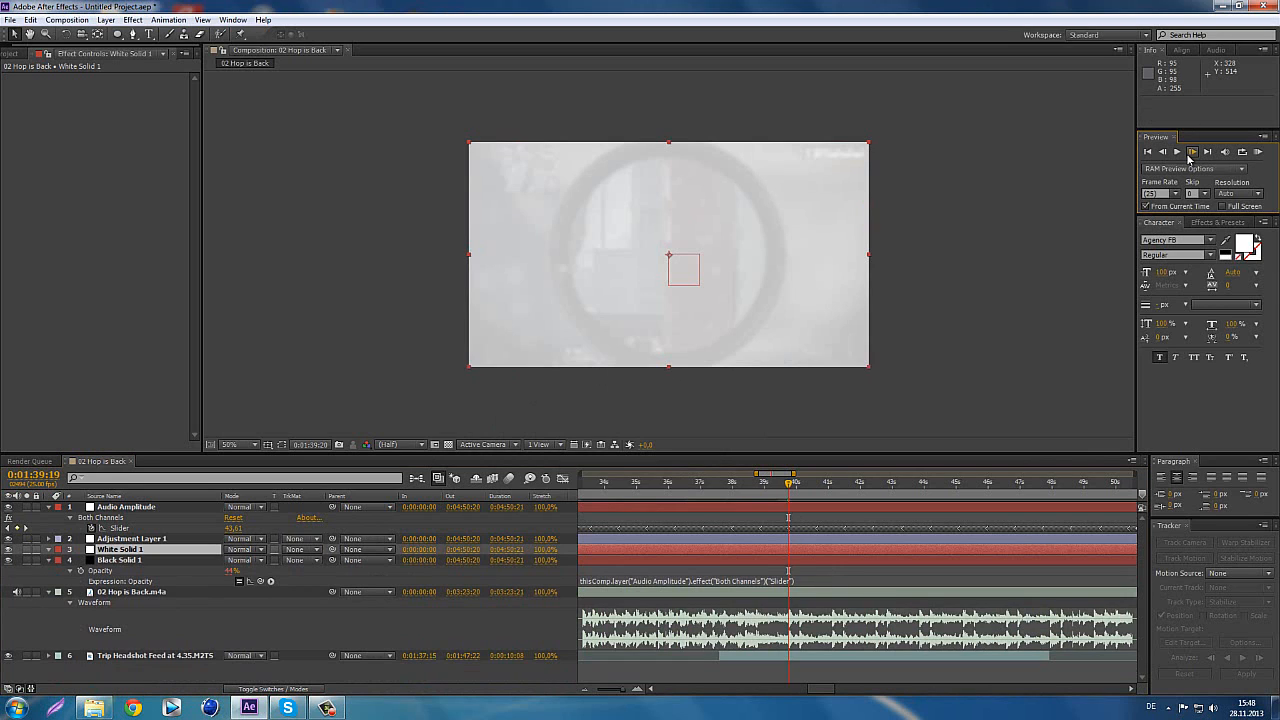
click(799, 581)
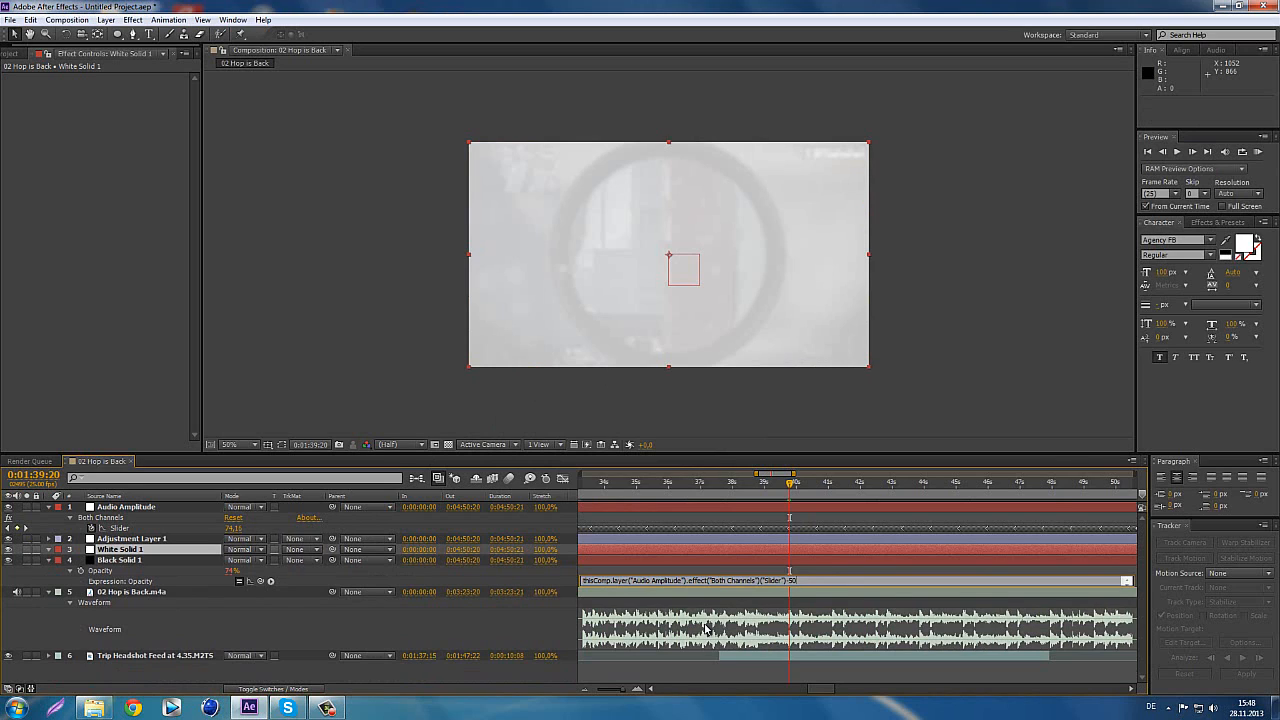
click(190, 580)
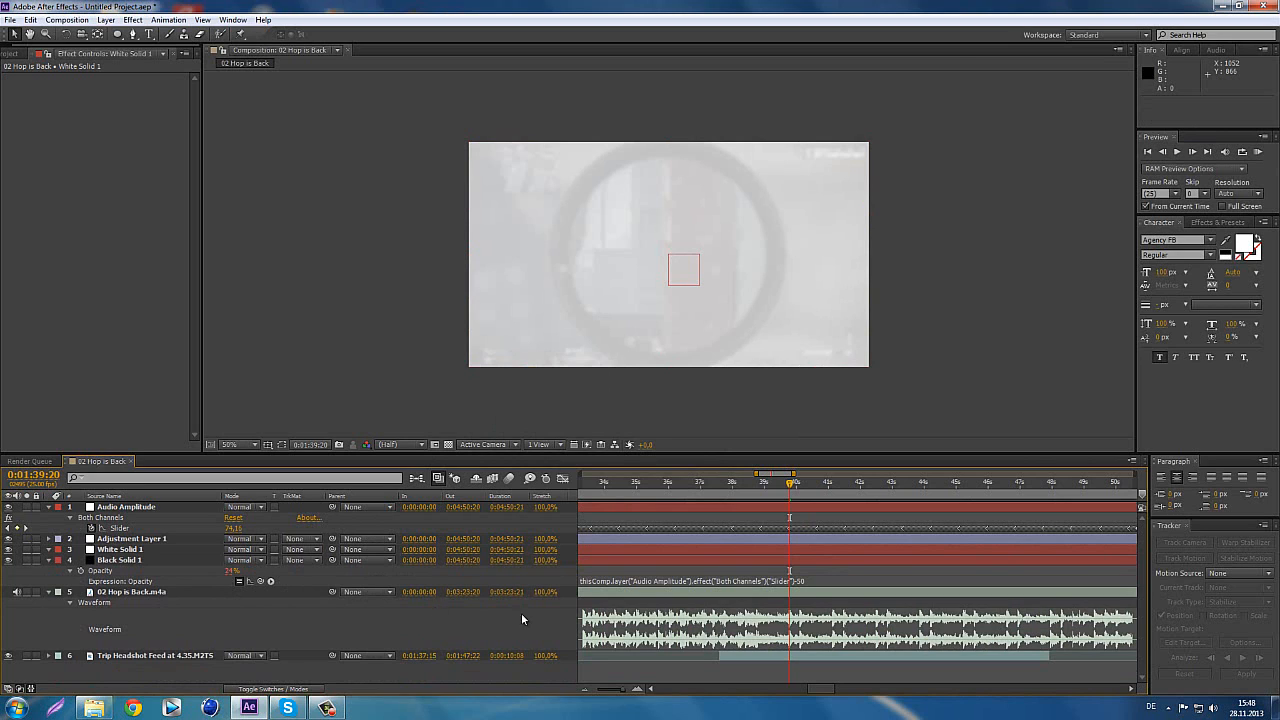
- Reveal White Solid 1's Opacity expression and append -50 to the Slider reference
click(795, 550)
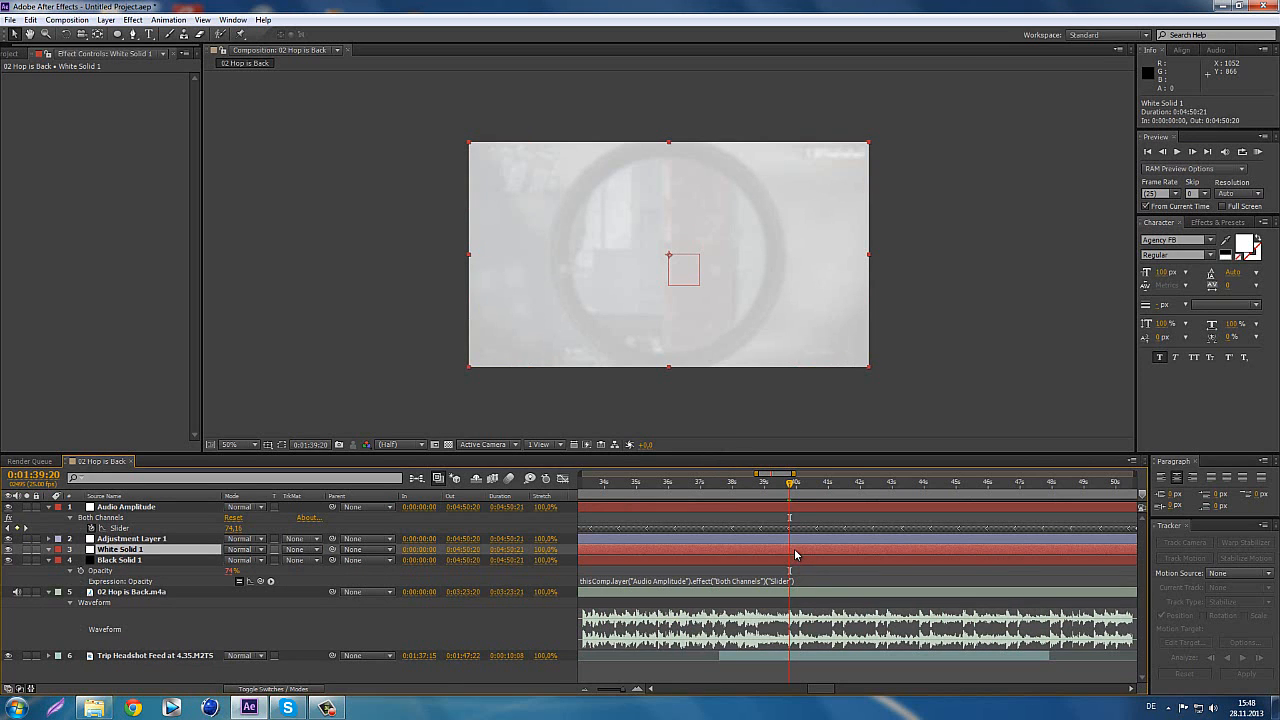
key(ctrl+v)
click(800, 570)
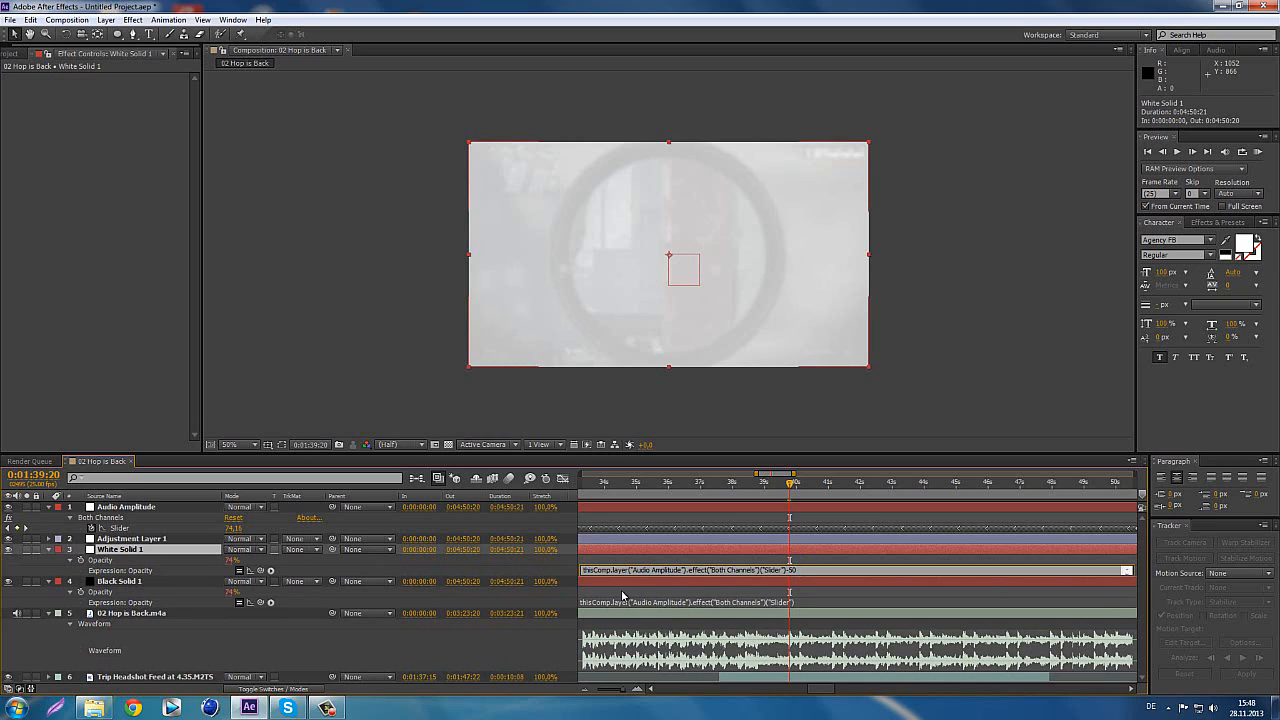
click(535, 632)
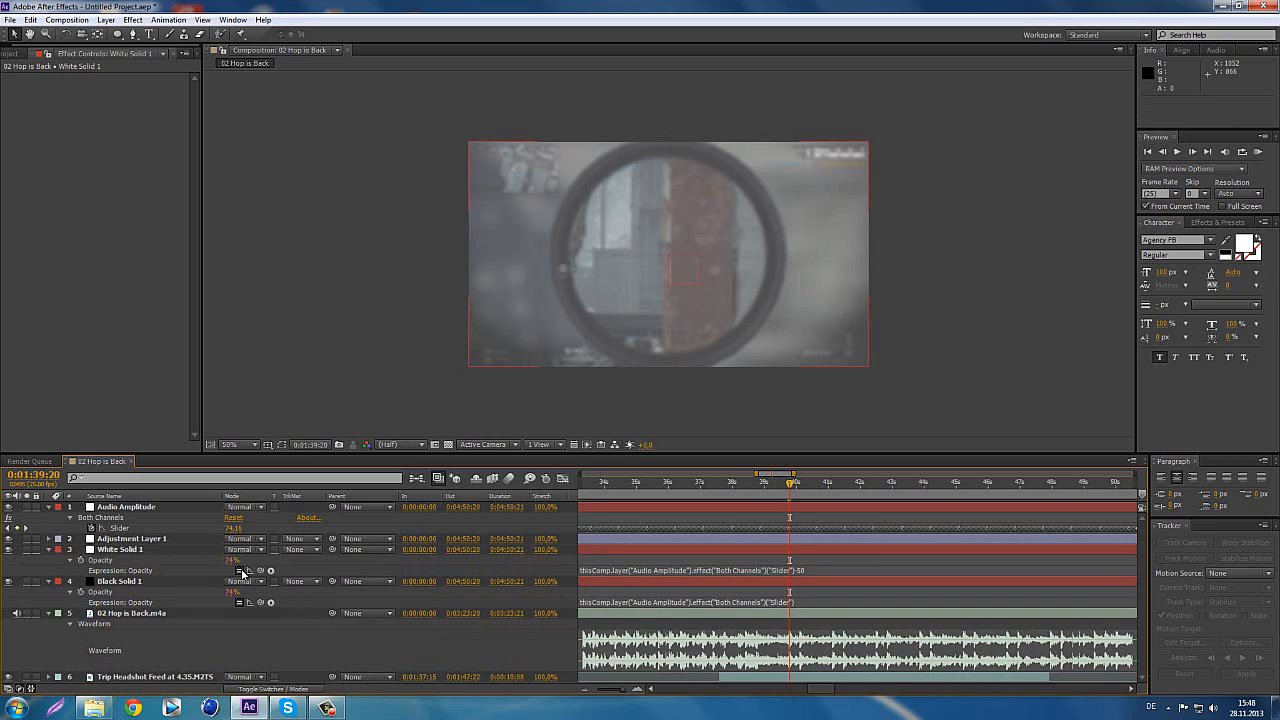
- Set White Solid 1's blending mode to Add and its Opacity expression offset to -60
click(241, 550)
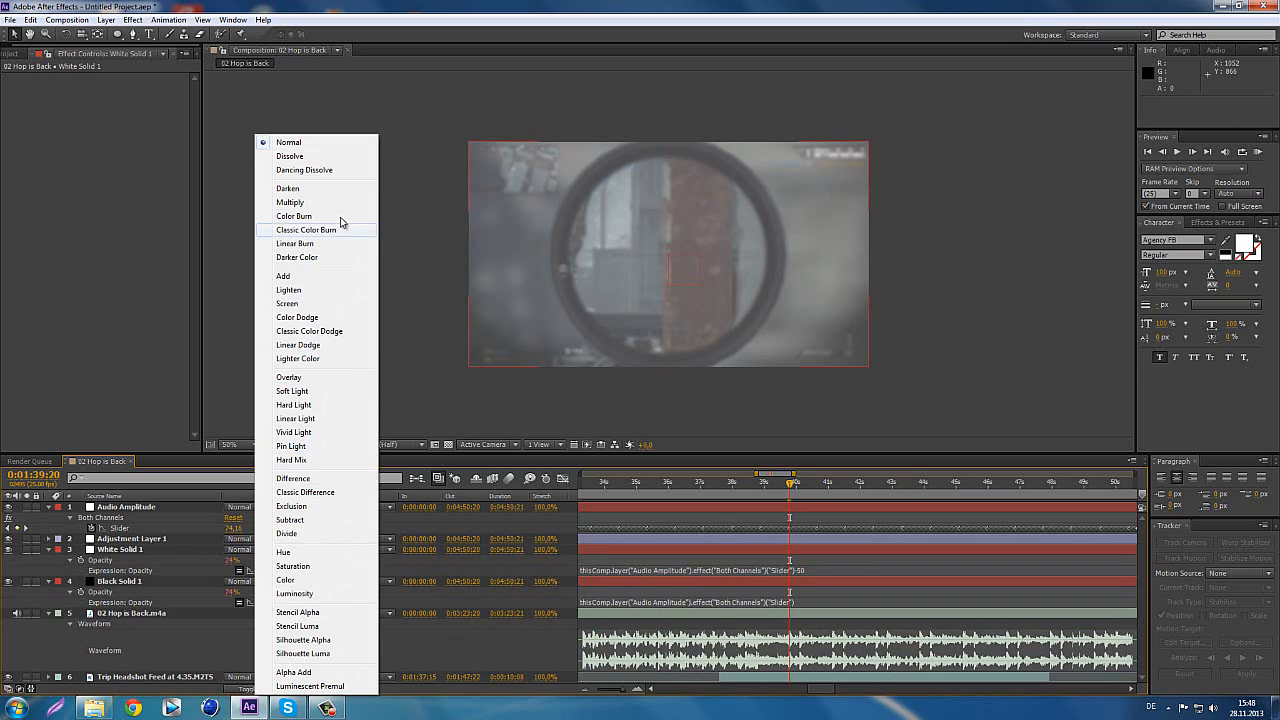
click(292, 275)
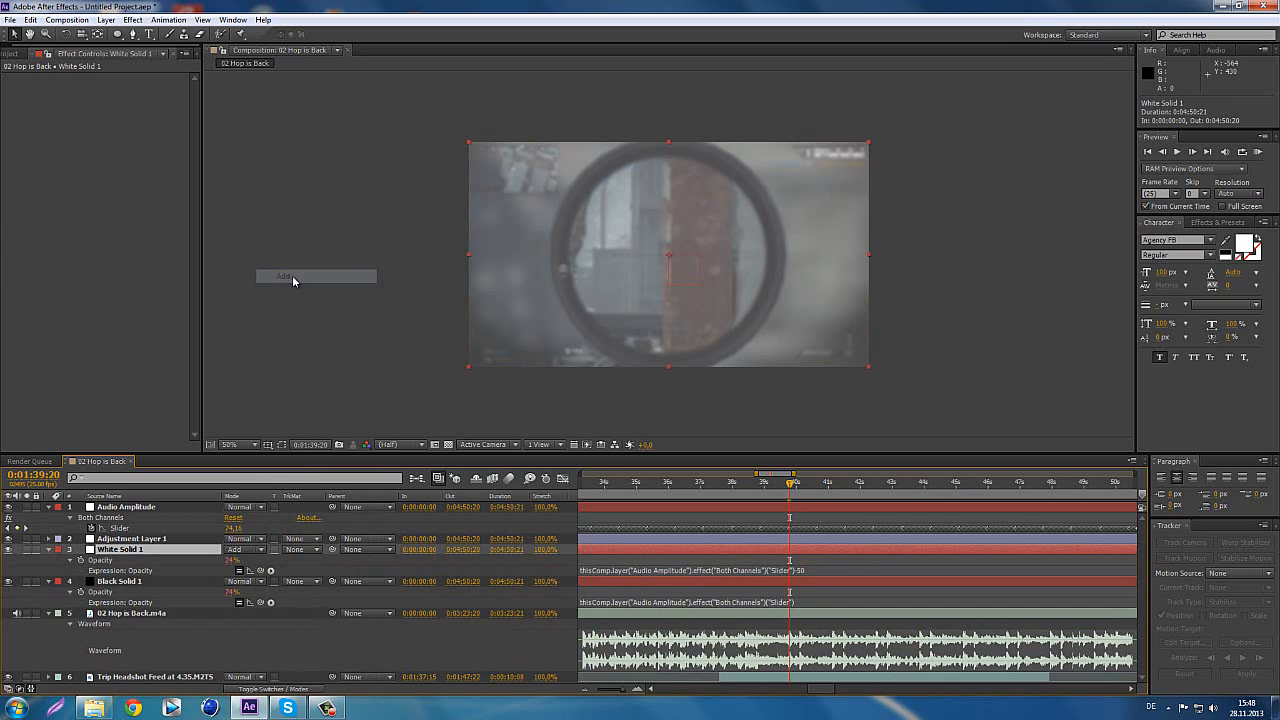
click(803, 571)
click(793, 570)
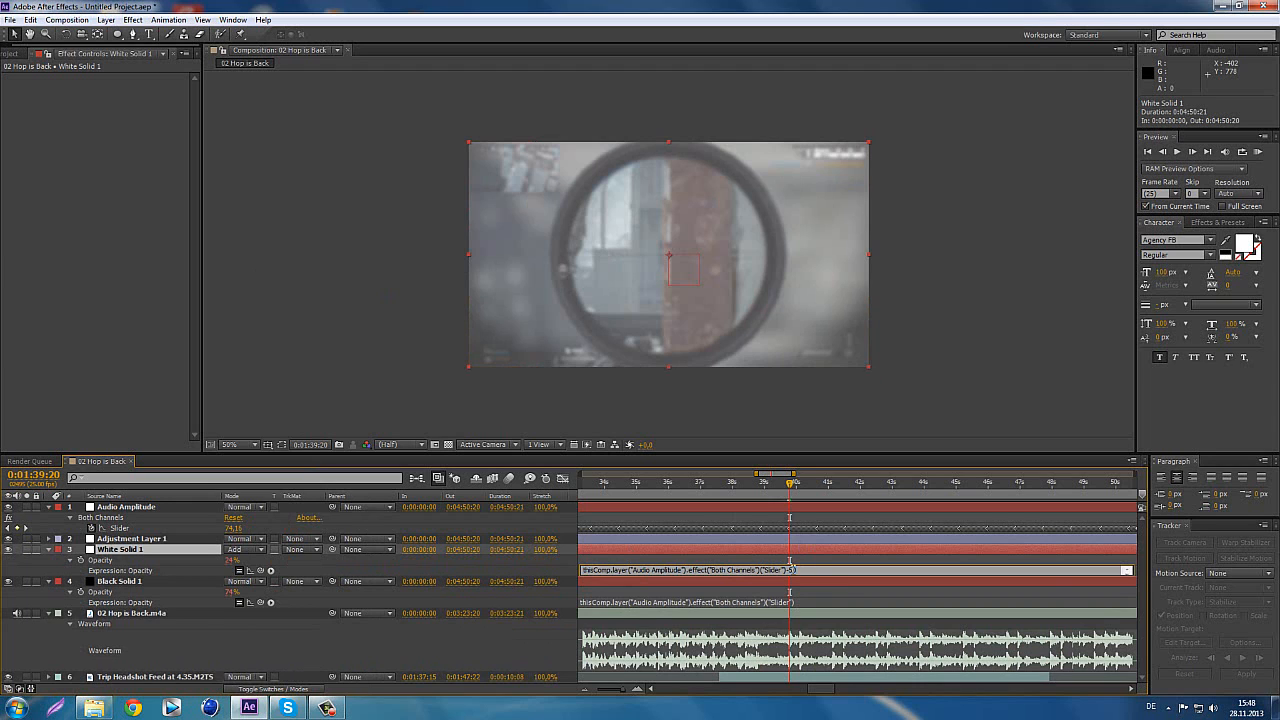
click(816, 563)
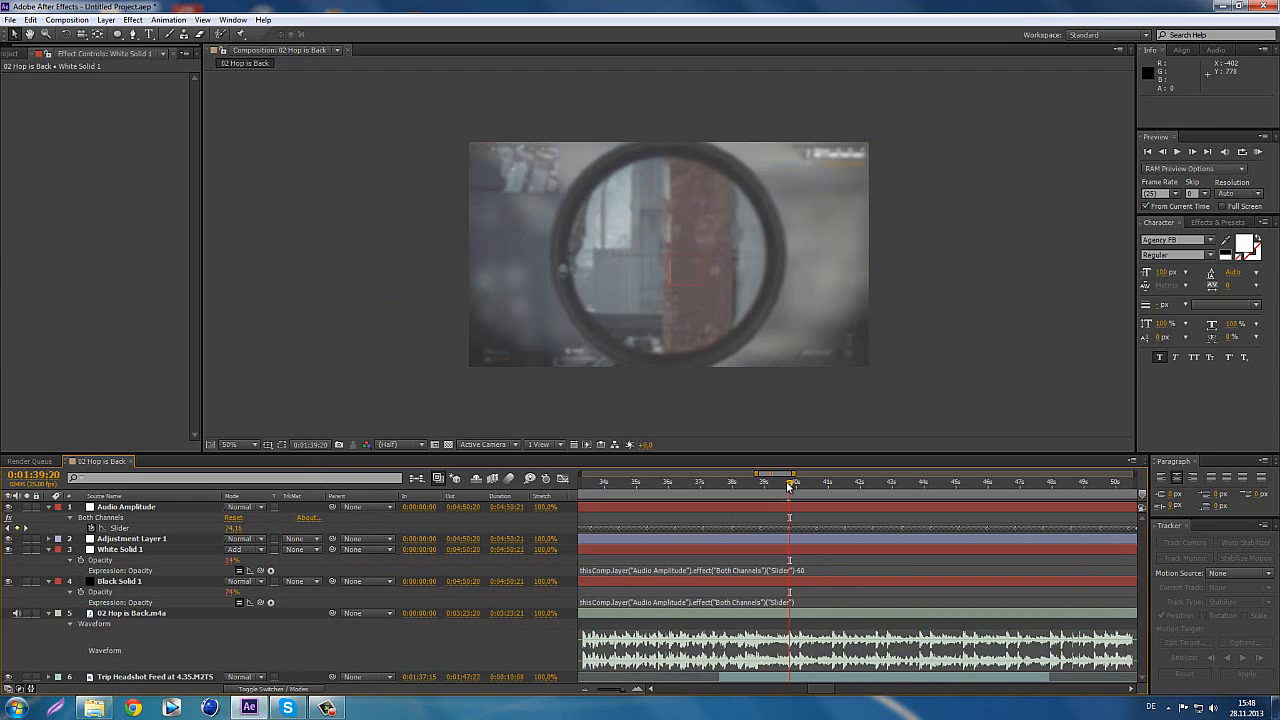
- Move the current time to 0:01:37:18 and play a RAM preview of the beat-driven effects from there
drag(789, 485, 723, 488)
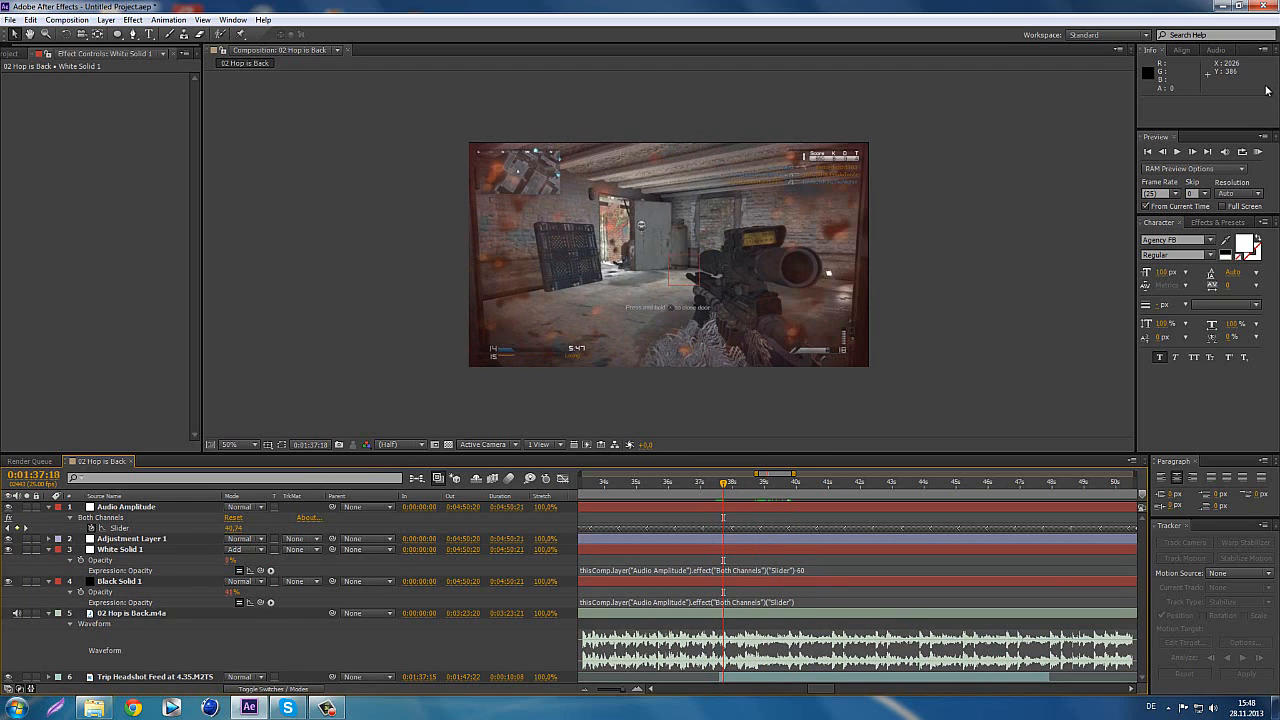
click(1260, 151)
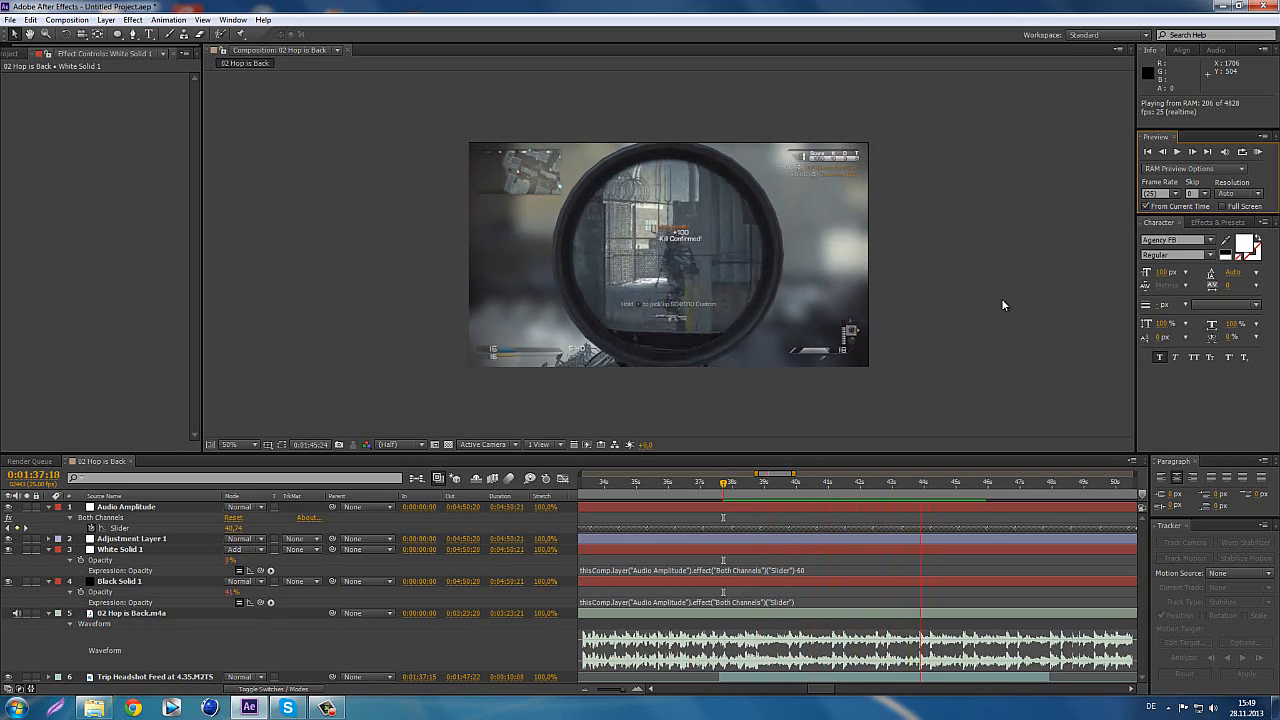
key(space)
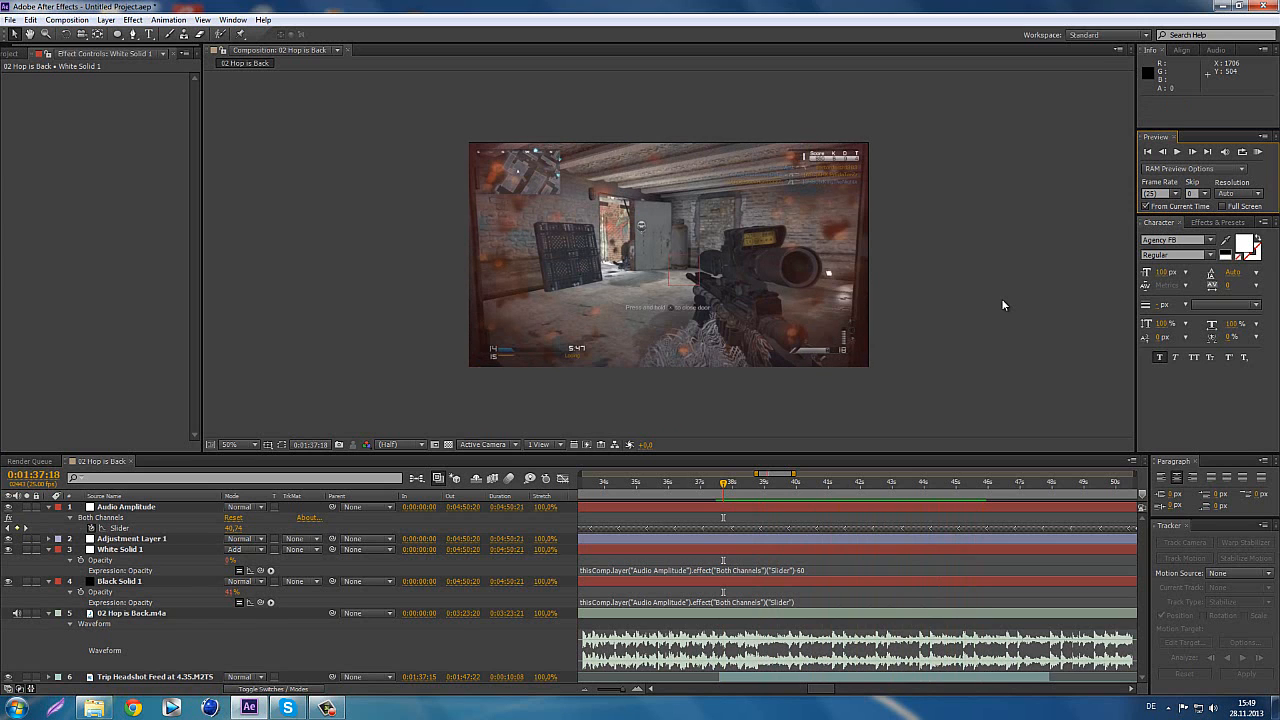
- Move the current time to 0:01:38:19 and set White Solid 1's Opacity expression offset to -70
drag(732, 494, 758, 497)
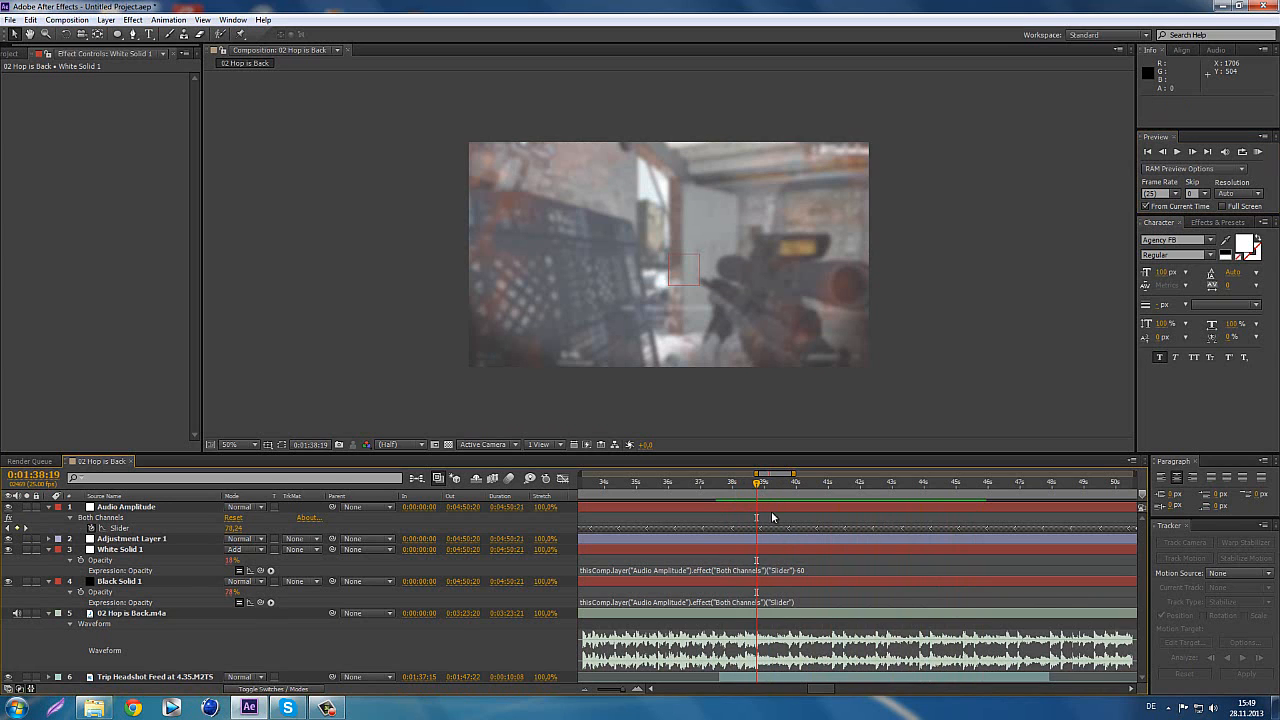
click(800, 571)
click(792, 571)
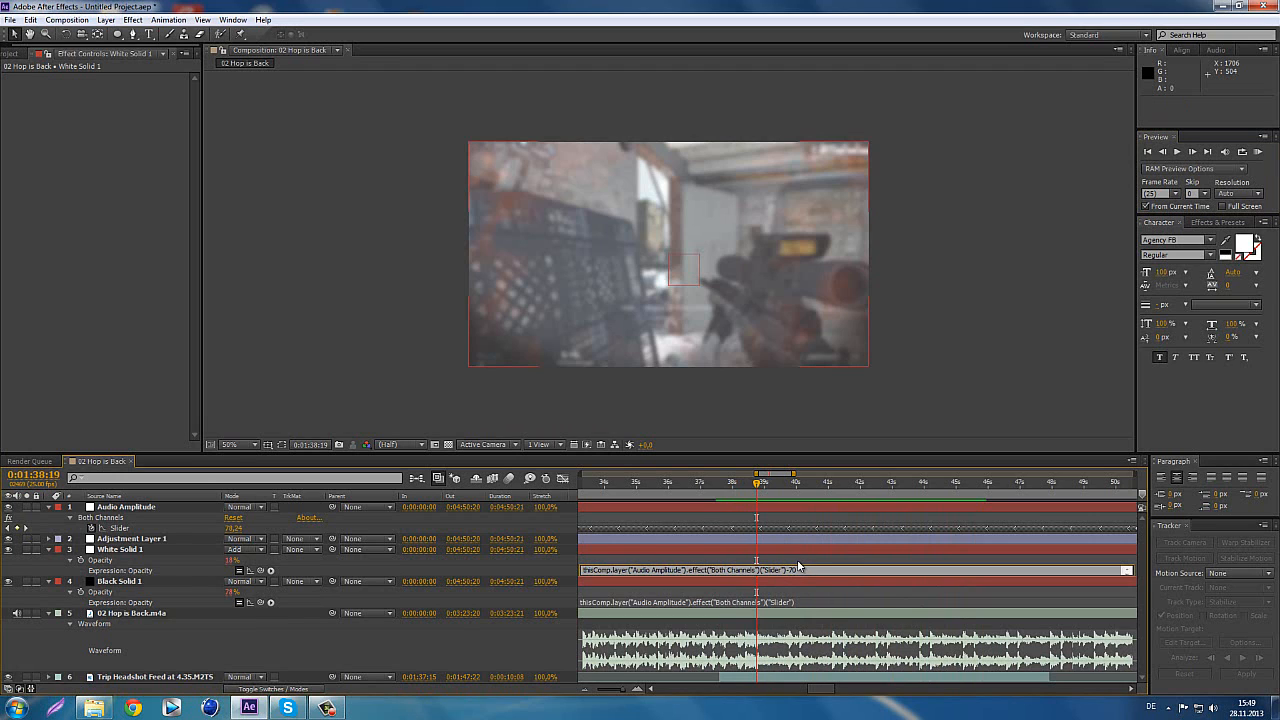
click(797, 559)
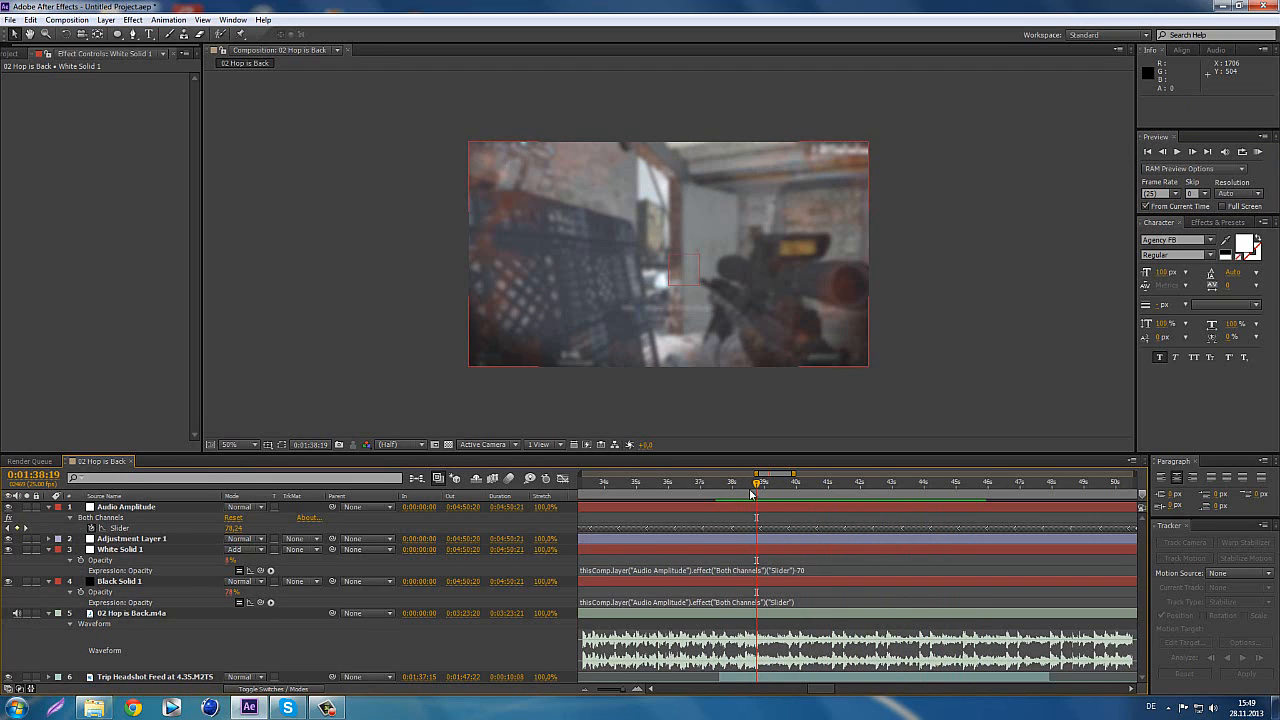
- Play a RAM preview of the flash and vignette effects starting from 0:01:37:15
drag(752, 494, 720, 490)
click(1258, 151)
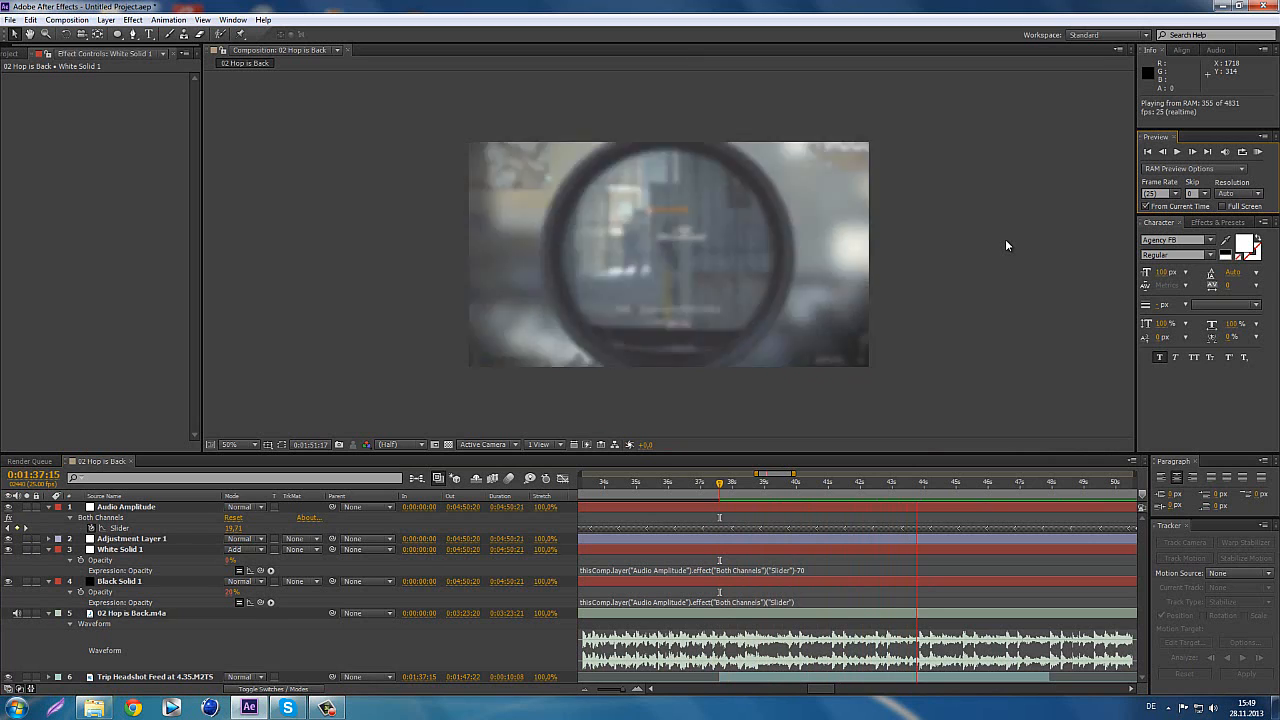
key(space)
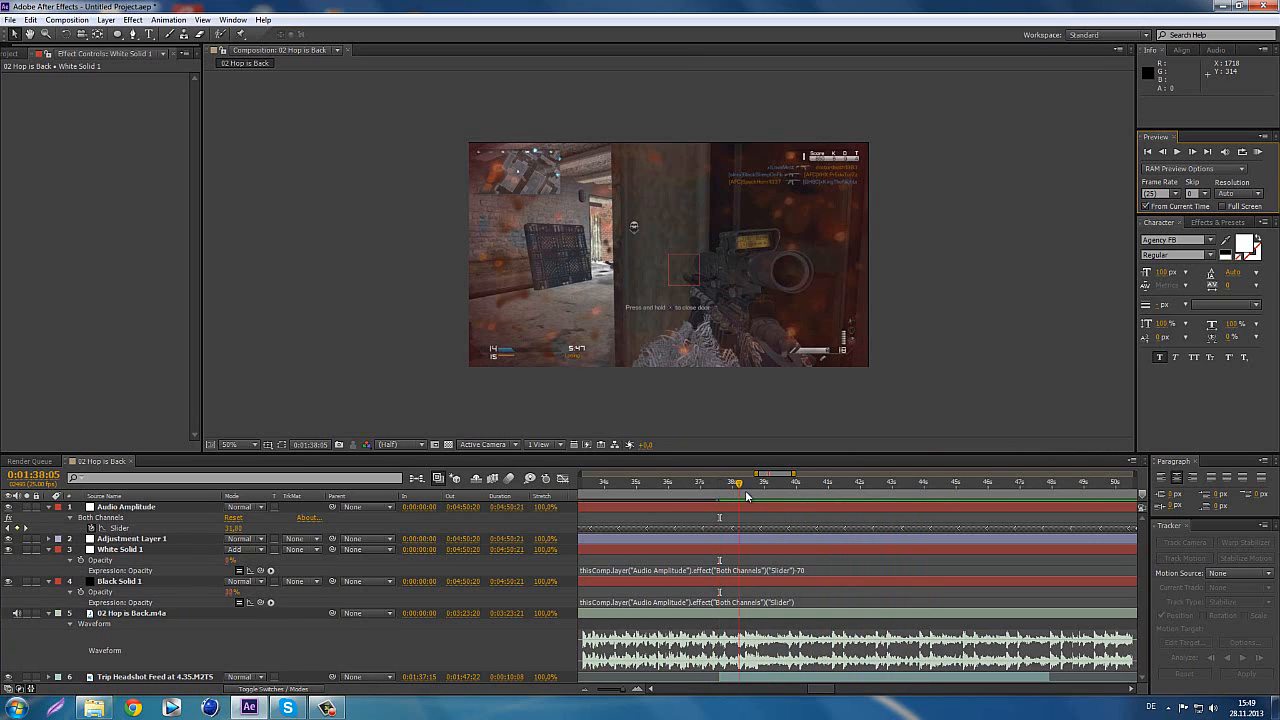
- Fit the composition to the viewer and inspect the frames at 0:01:38:22, 0:01:39:11 and 0:01:40:08
drag(747, 497, 761, 497)
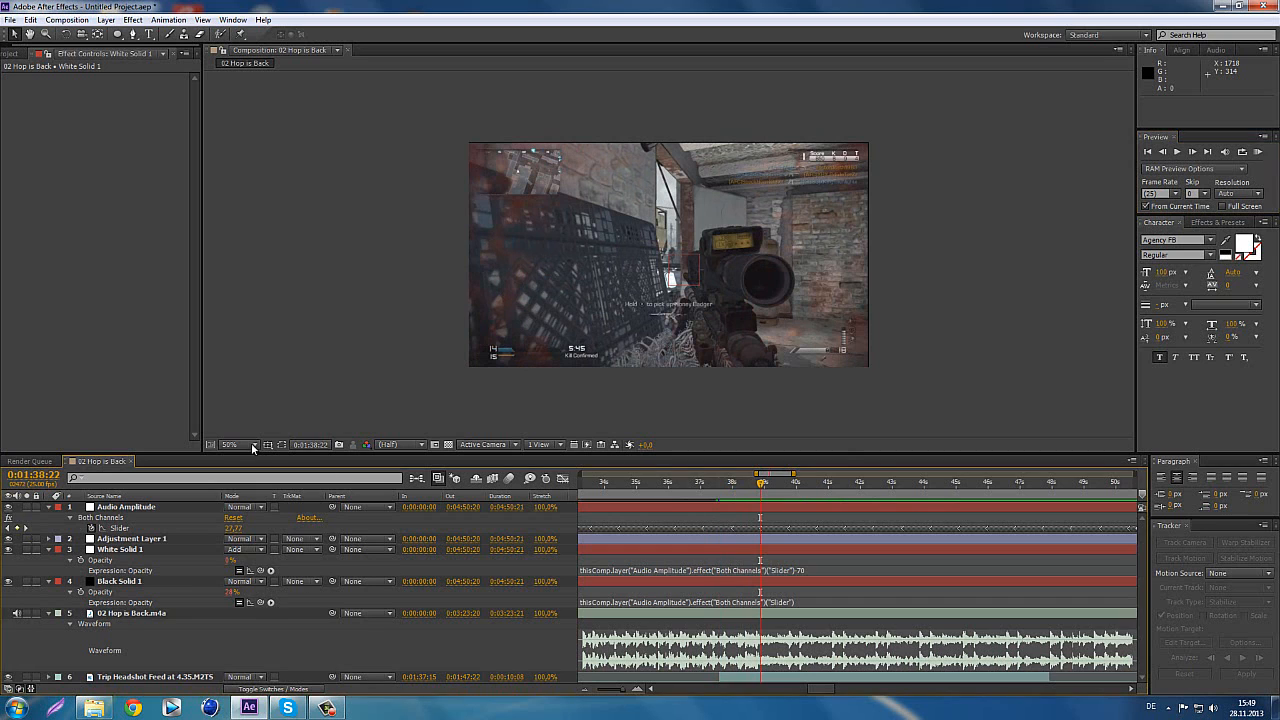
click(253, 448)
click(258, 466)
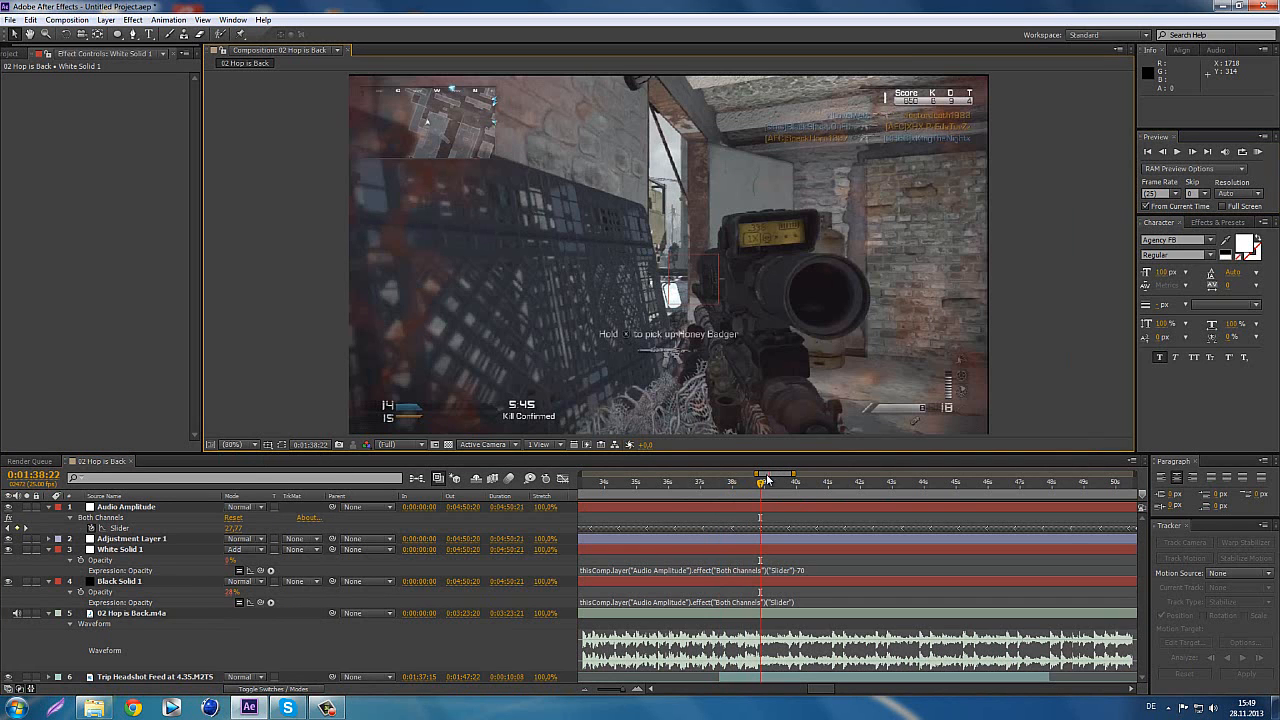
mouse_move(762, 487)
mouse_down()
mouse_move(809, 491)
mouse_move(779, 494)
mouse_up()
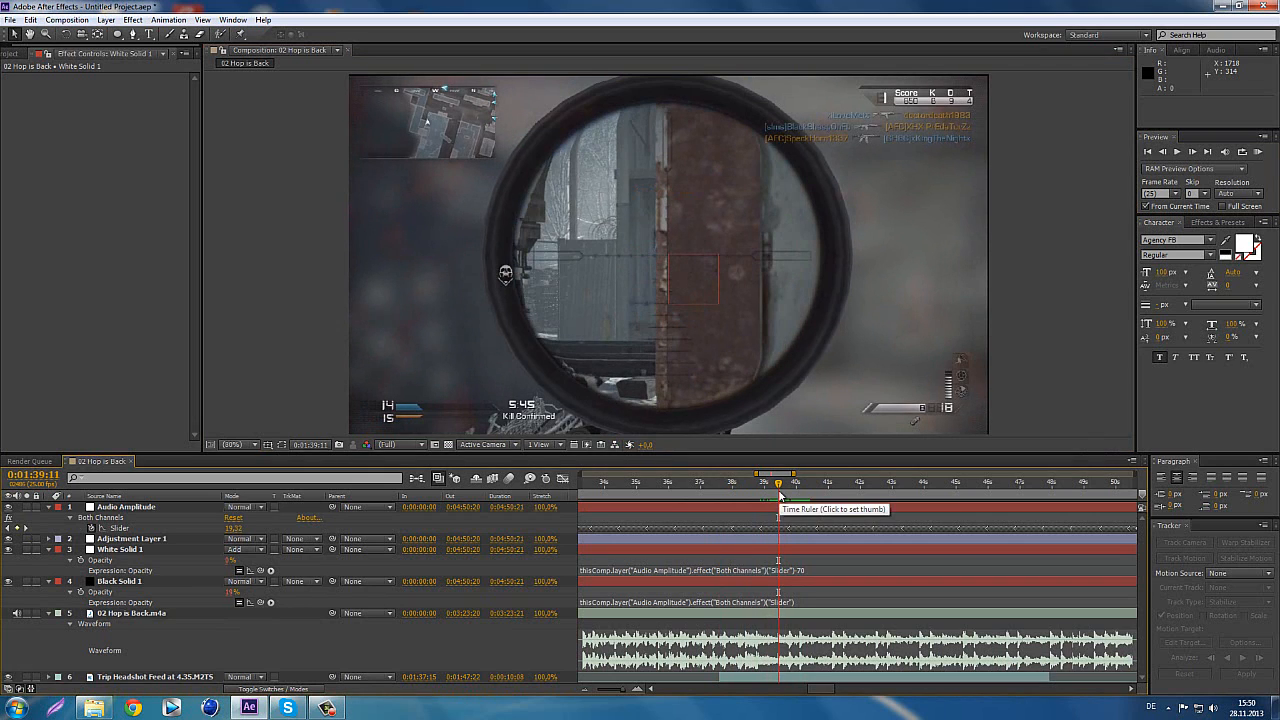
click(157, 550)
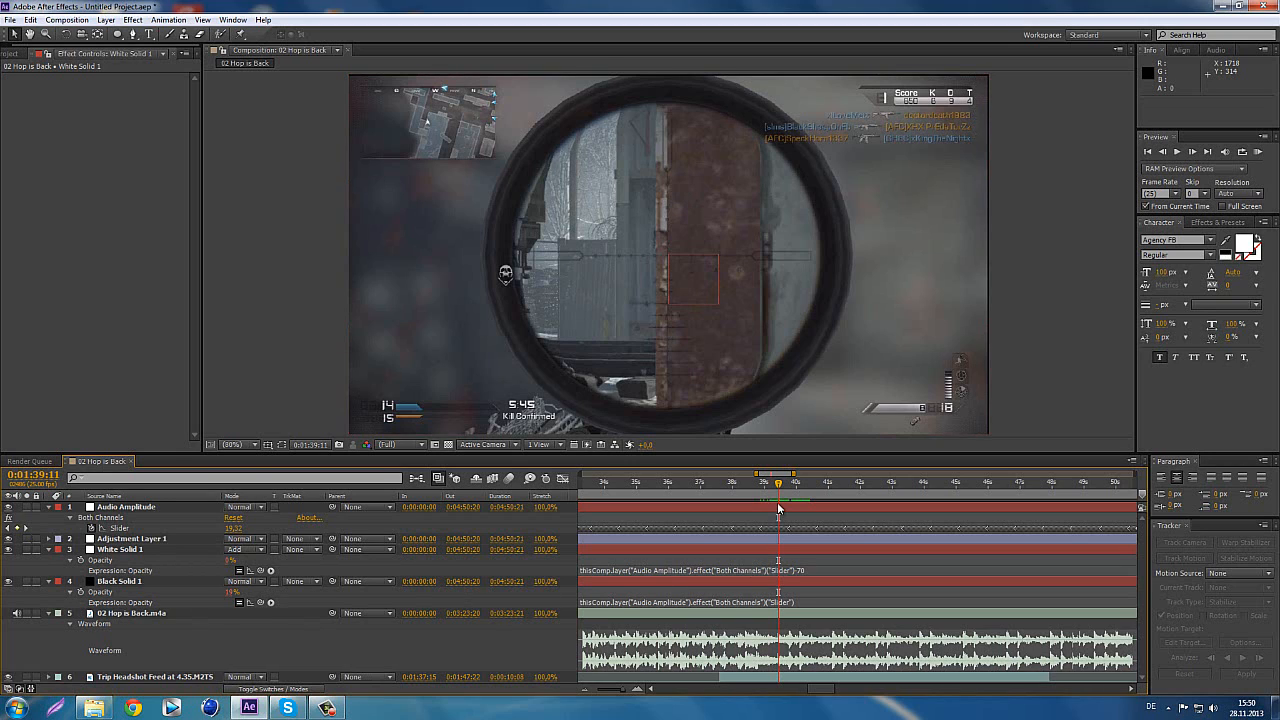
drag(779, 487, 807, 497)
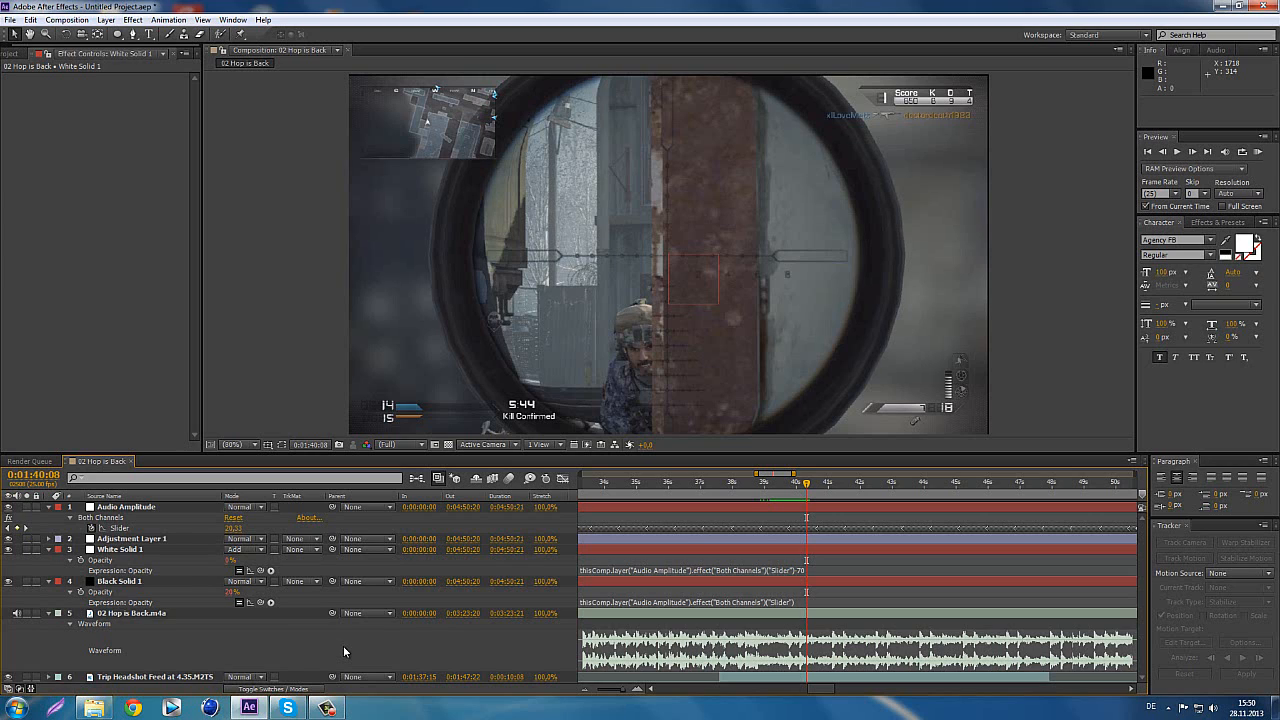
click(327, 708)
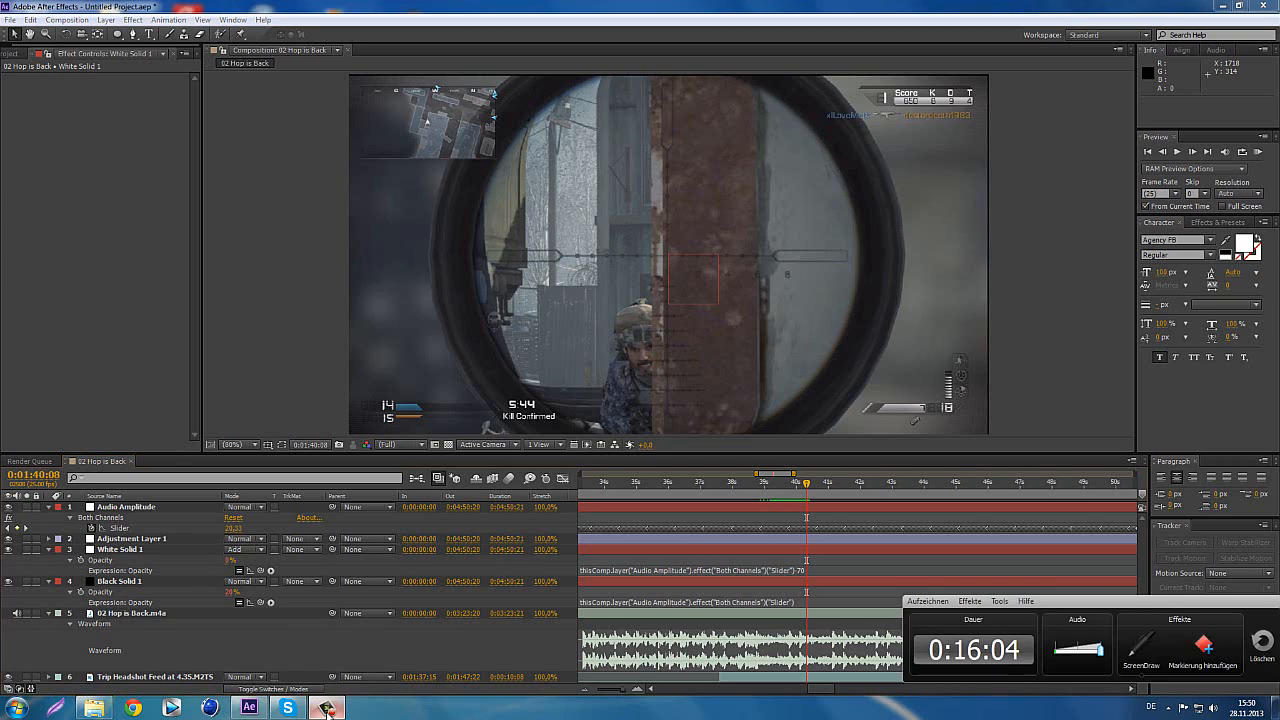